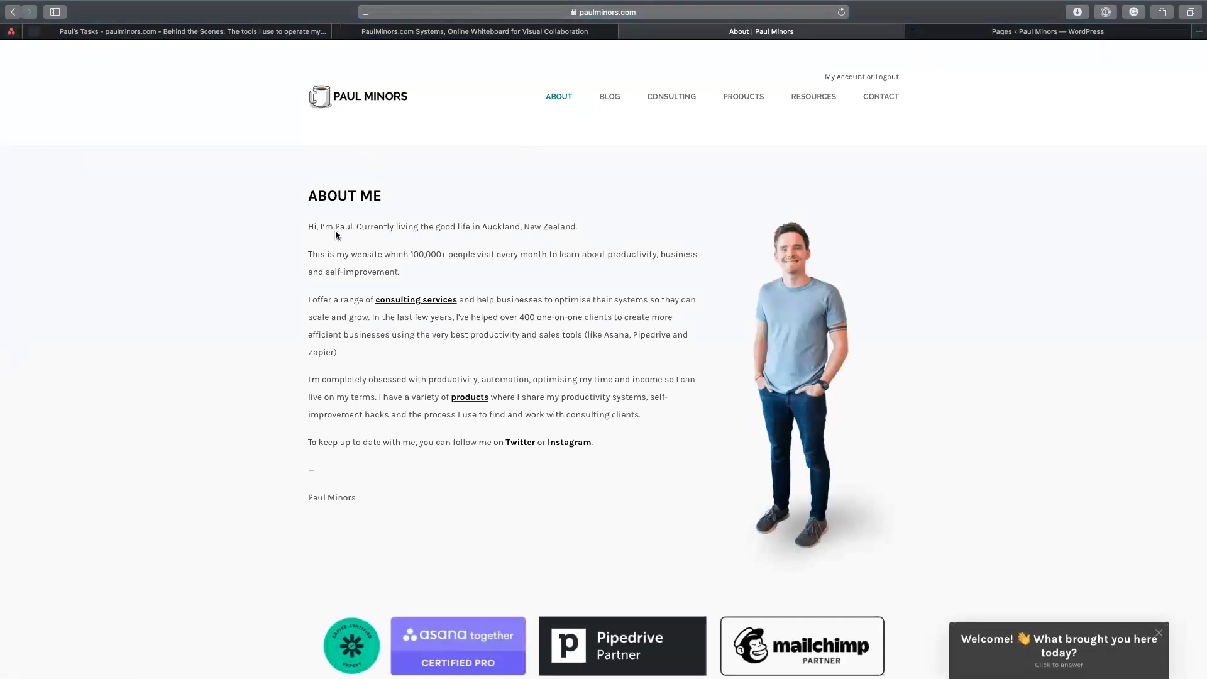
View the Consulting page and the Resources page on the live website.
left_click(670, 97)
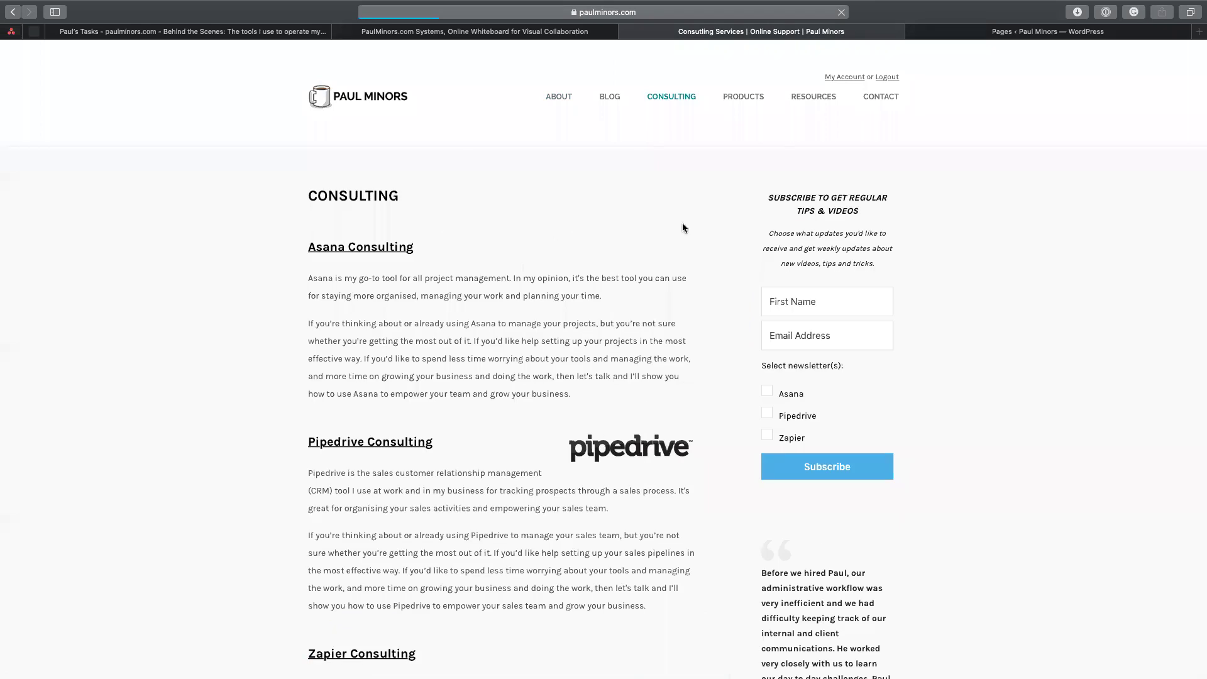
scroll(552, 305, "down", 7)
scroll(553, 303, "up", 4)
scroll(597, 267, "up", 2)
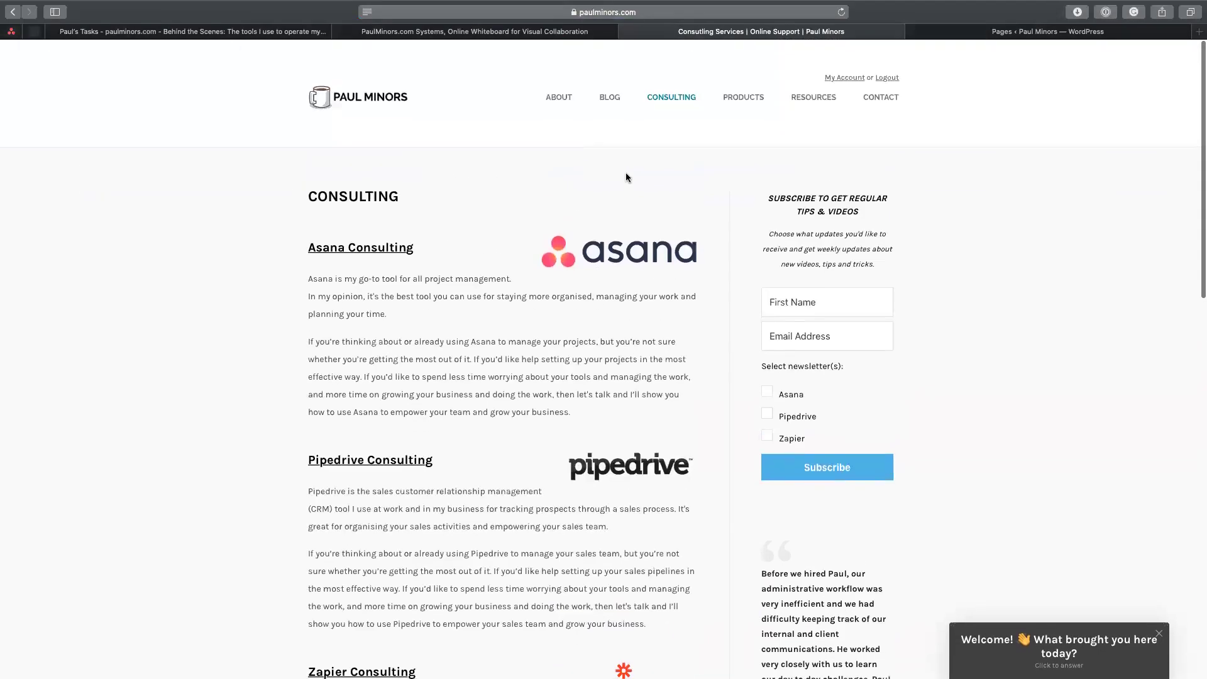
left_click(823, 100)
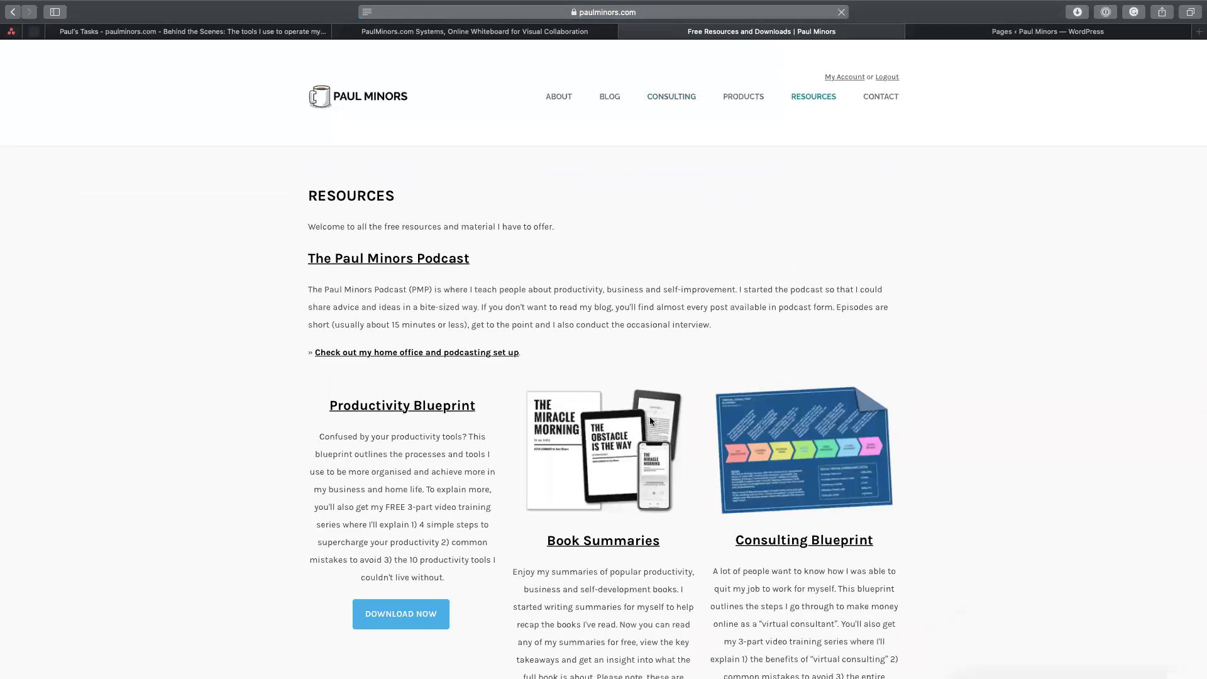
Switch to the WordPress Pages list, look through it and open the About Me page for editing.
left_click(968, 34)
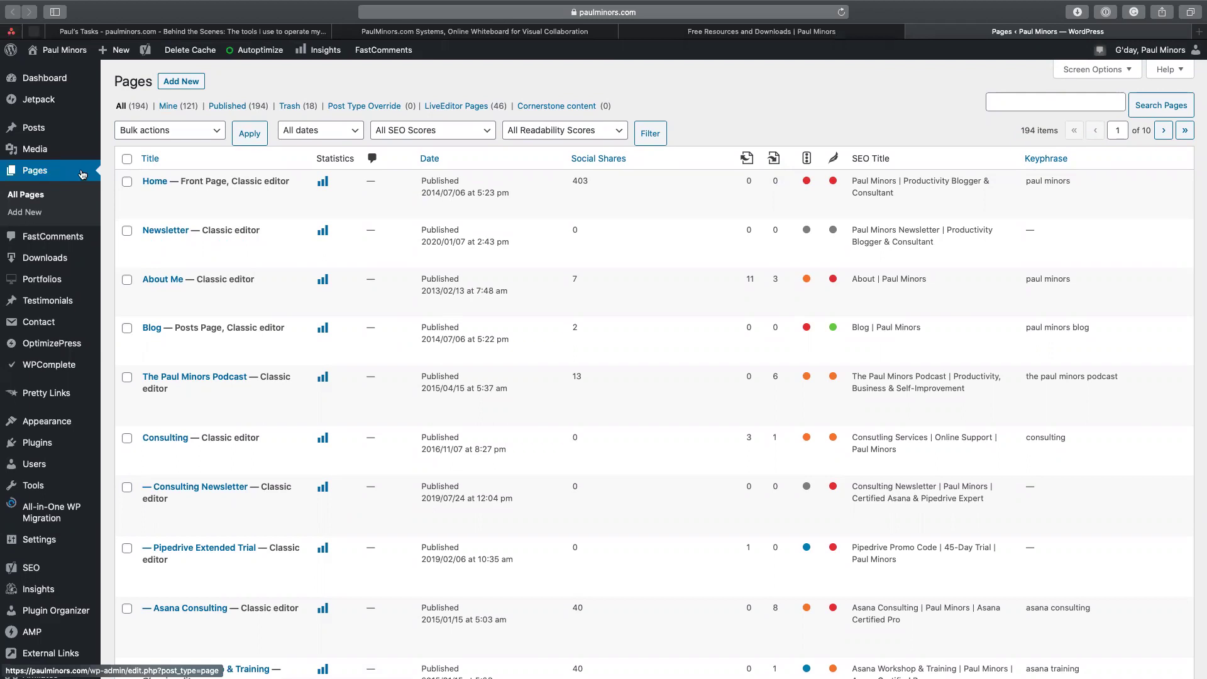
mouse_move(181, 195)
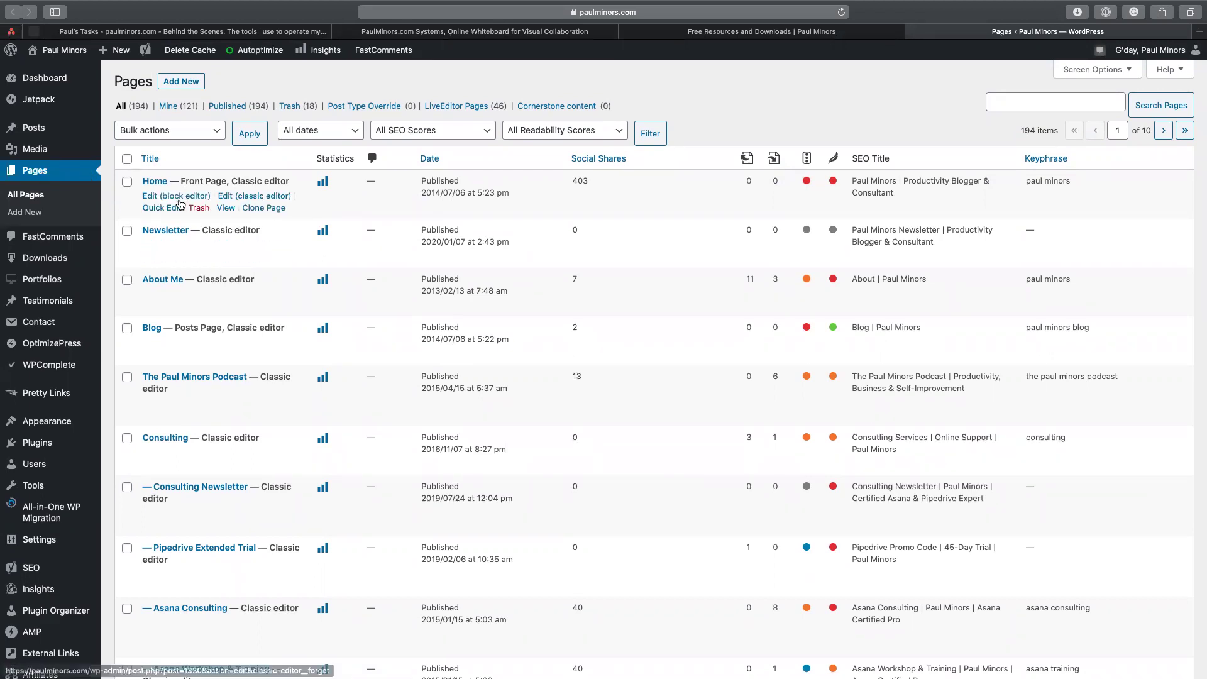
scroll(200, 267, "down", 5)
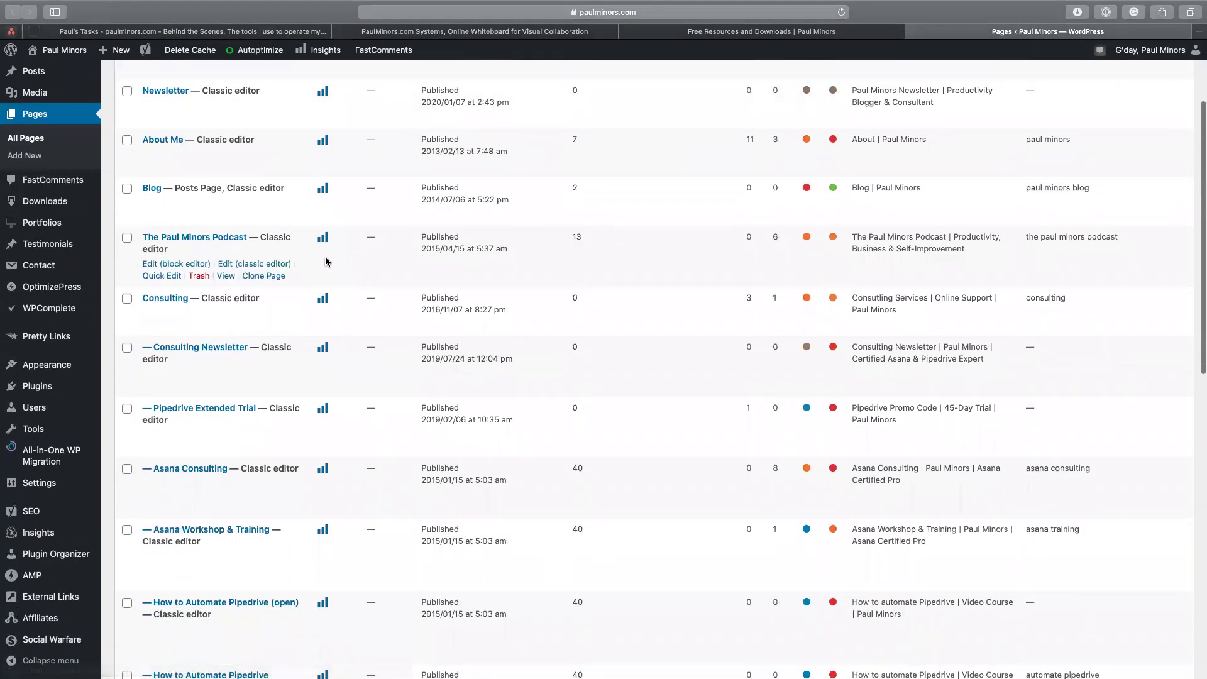
scroll(583, 102, "up", 4)
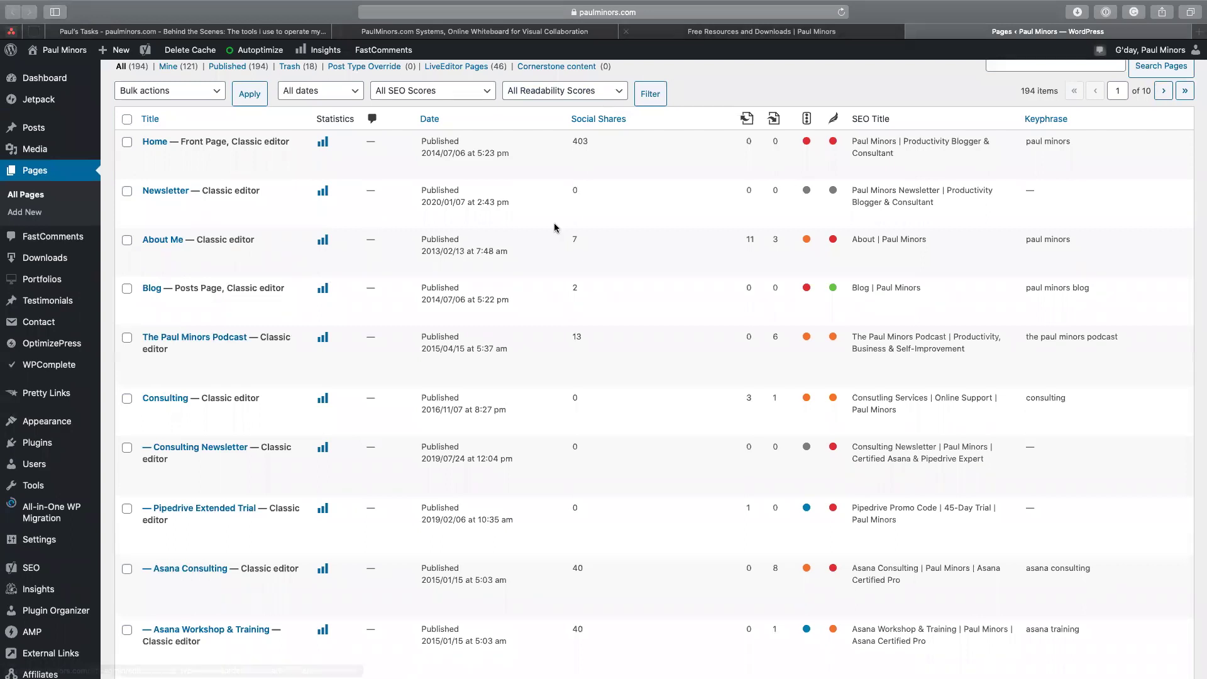
left_click(163, 240)
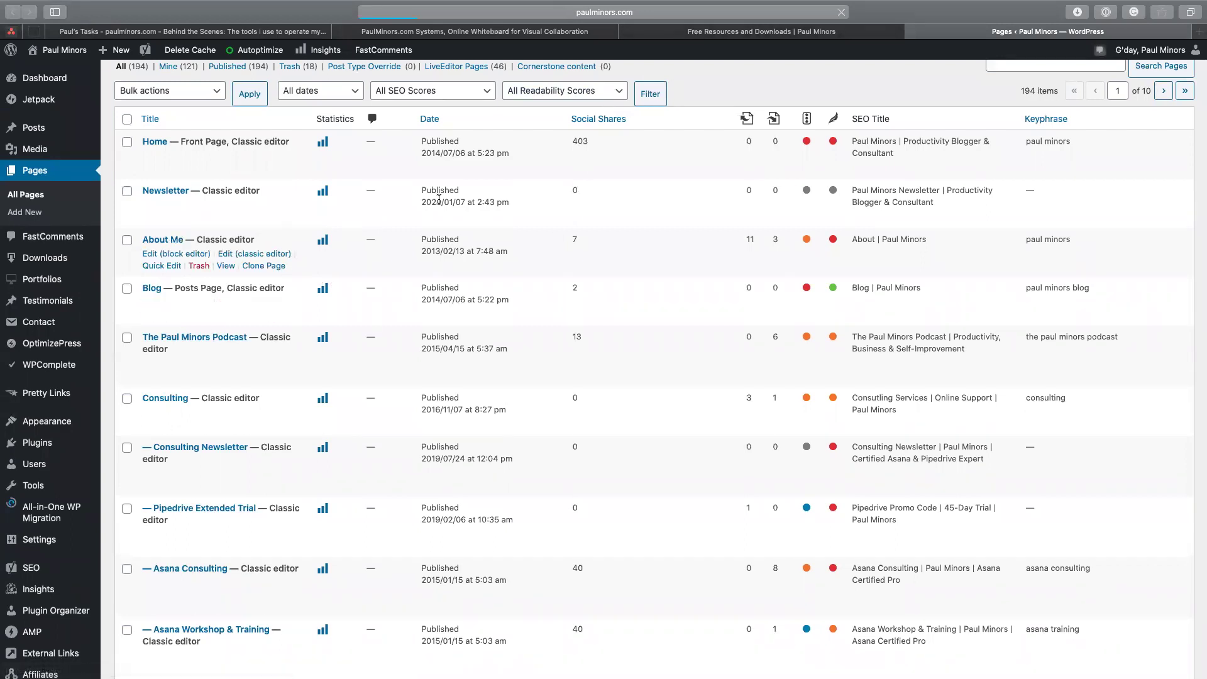
Open the live About page and look through its content, including the partner badges and the Best of the Blog section.
left_click(649, 32)
left_click(561, 89)
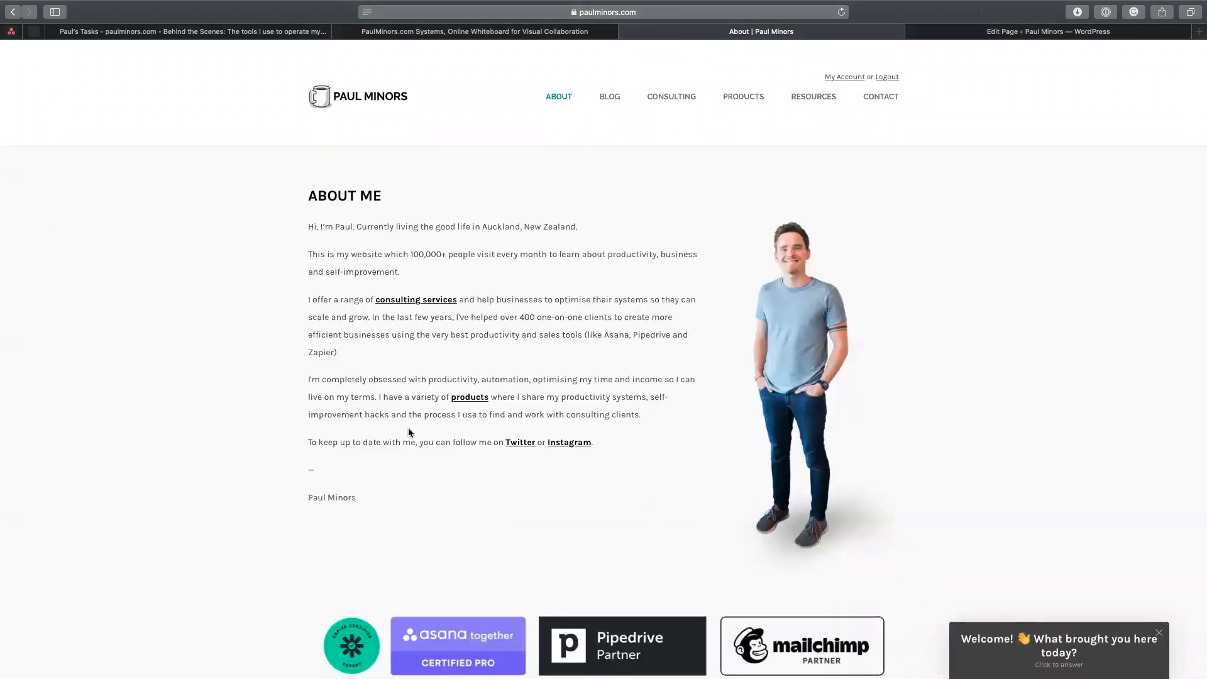
scroll(442, 372, "down", 1)
scroll(480, 400, "down", 15)
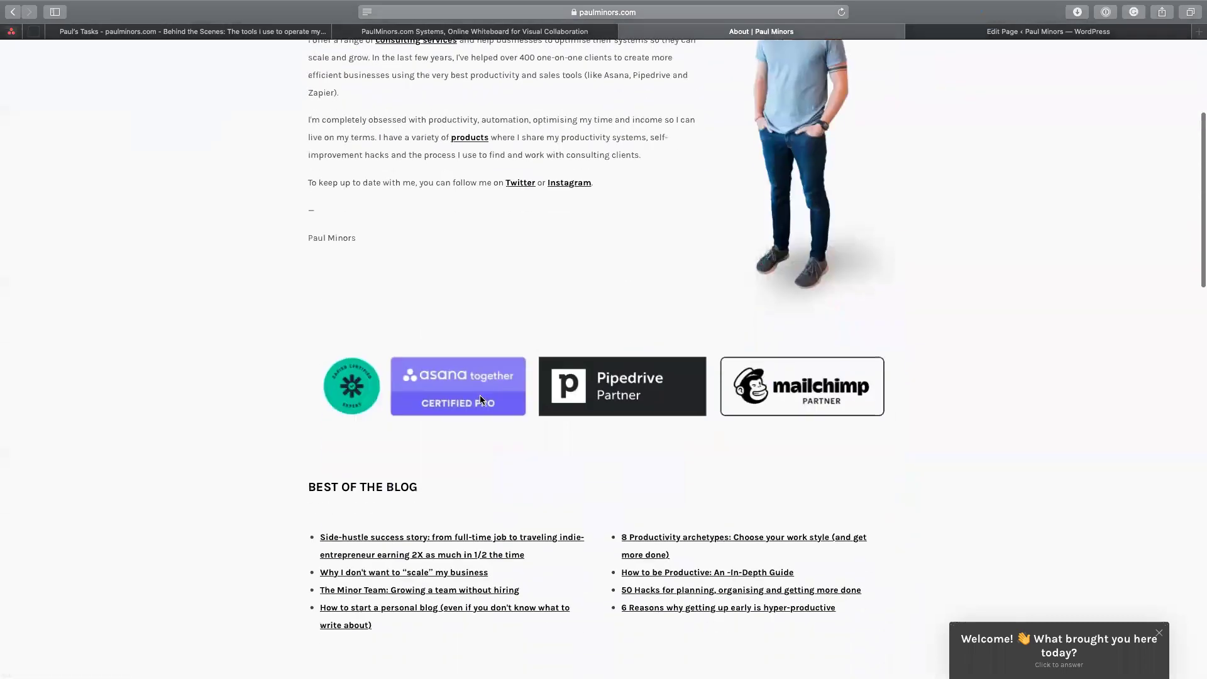
scroll(669, 417, "up", 10)
scroll(724, 312, "up", 6)
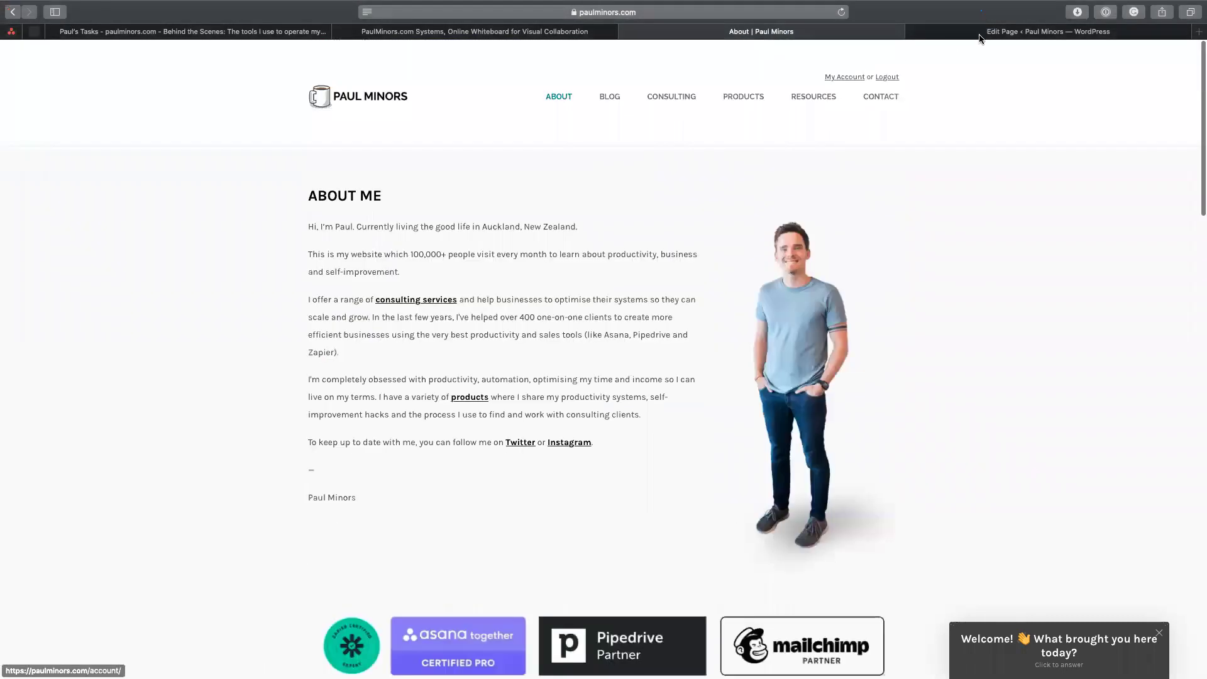
Examine the About Me page's content in the WordPress editor, including the Media & Guest Posts section.
left_click(981, 32)
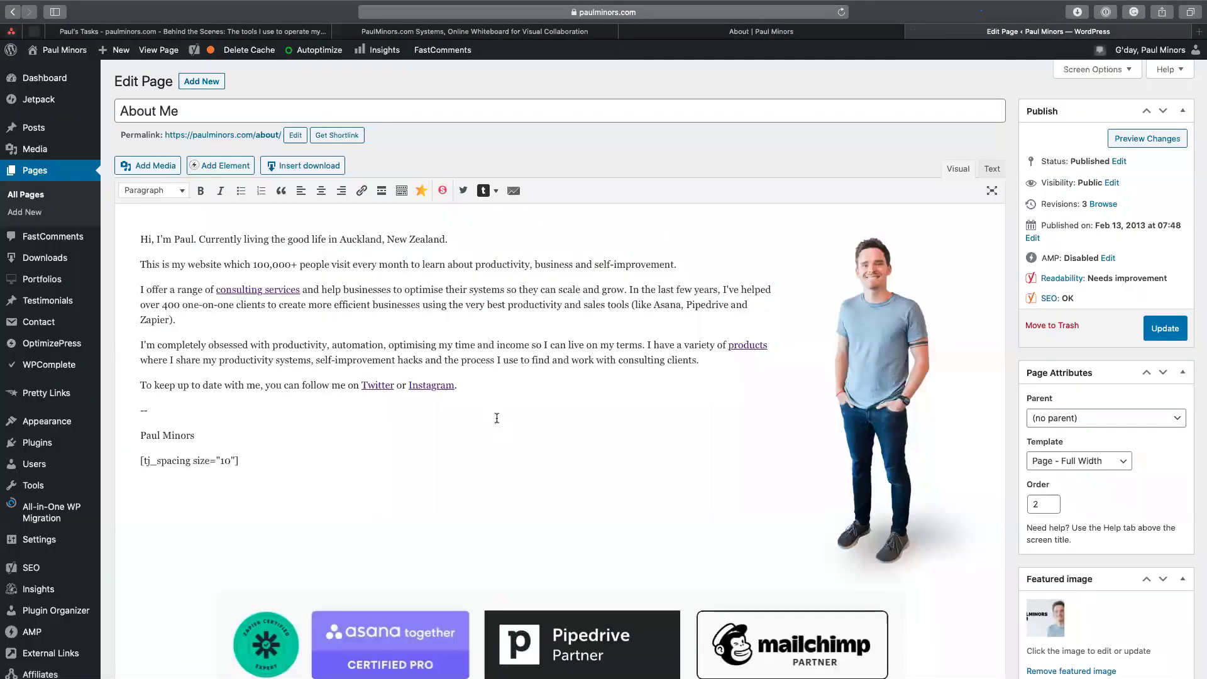
scroll(531, 363, "down", 6)
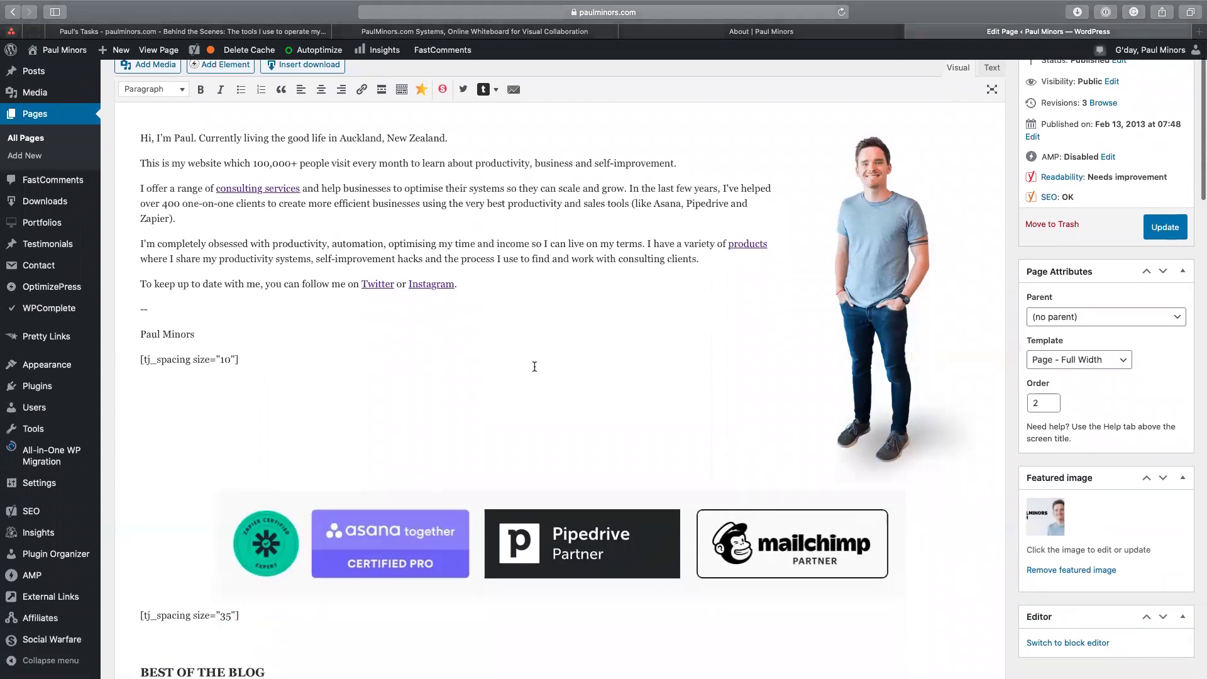
scroll(536, 368, "down", 8)
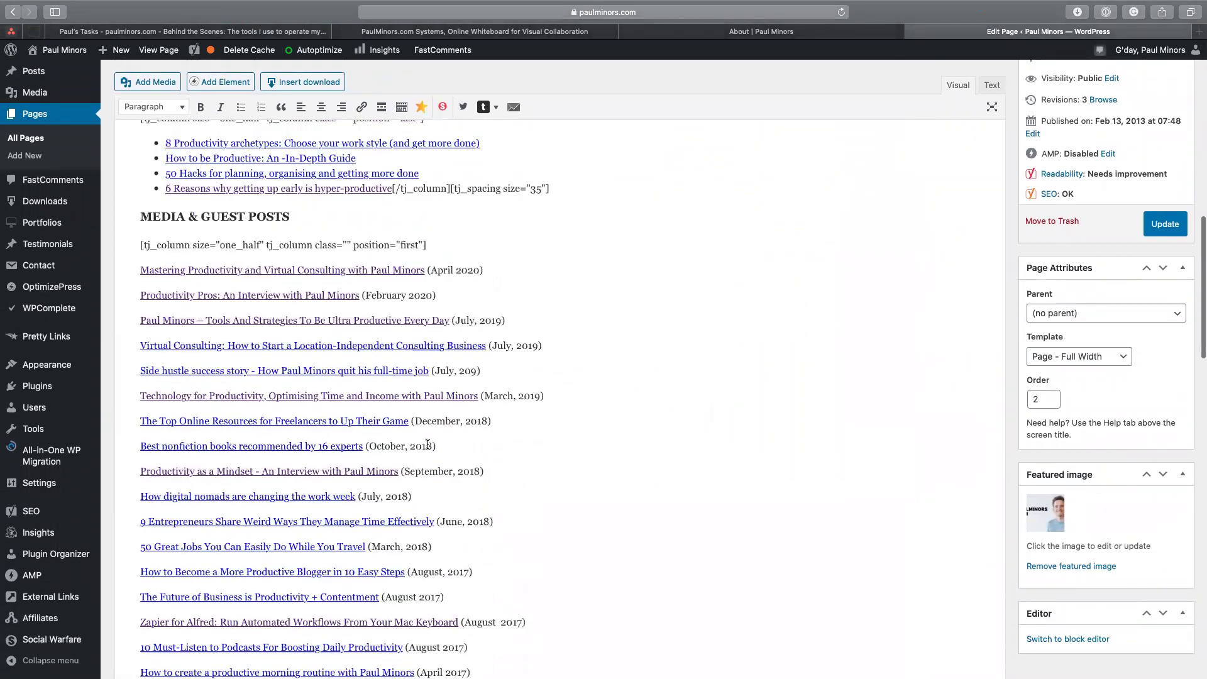
scroll(434, 444, "up", 15)
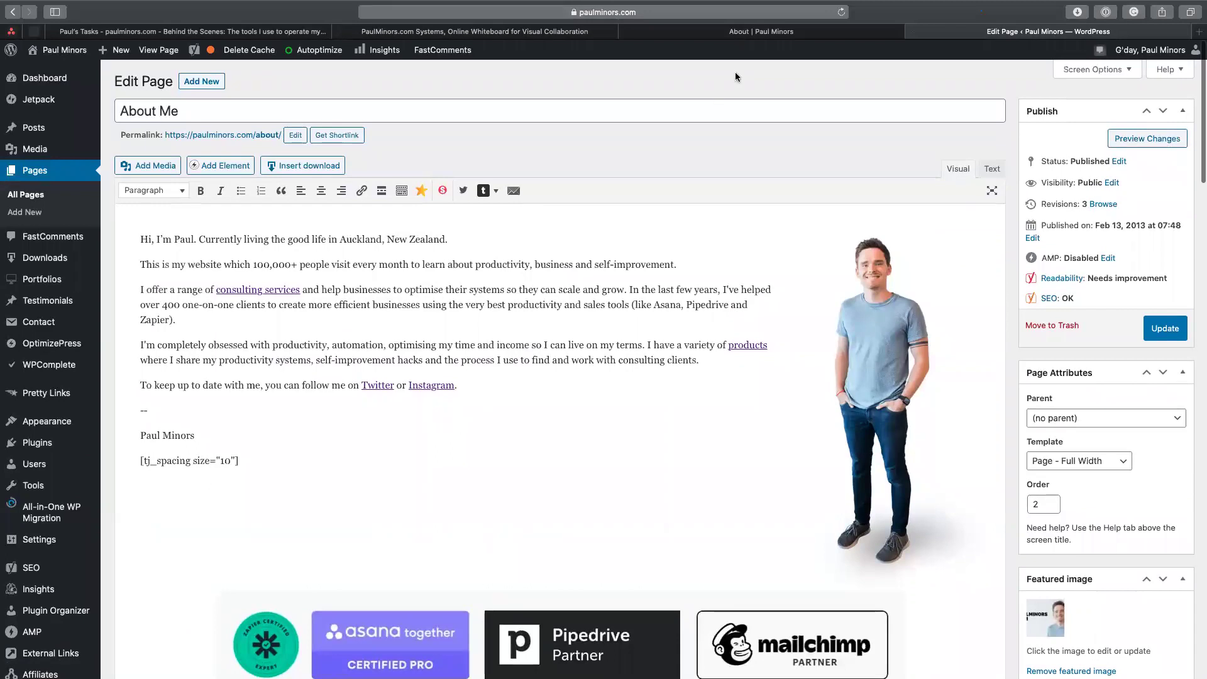
Load the Blog page on the live website and display the list of all posts in WordPress.
left_click(756, 32)
left_click(609, 98)
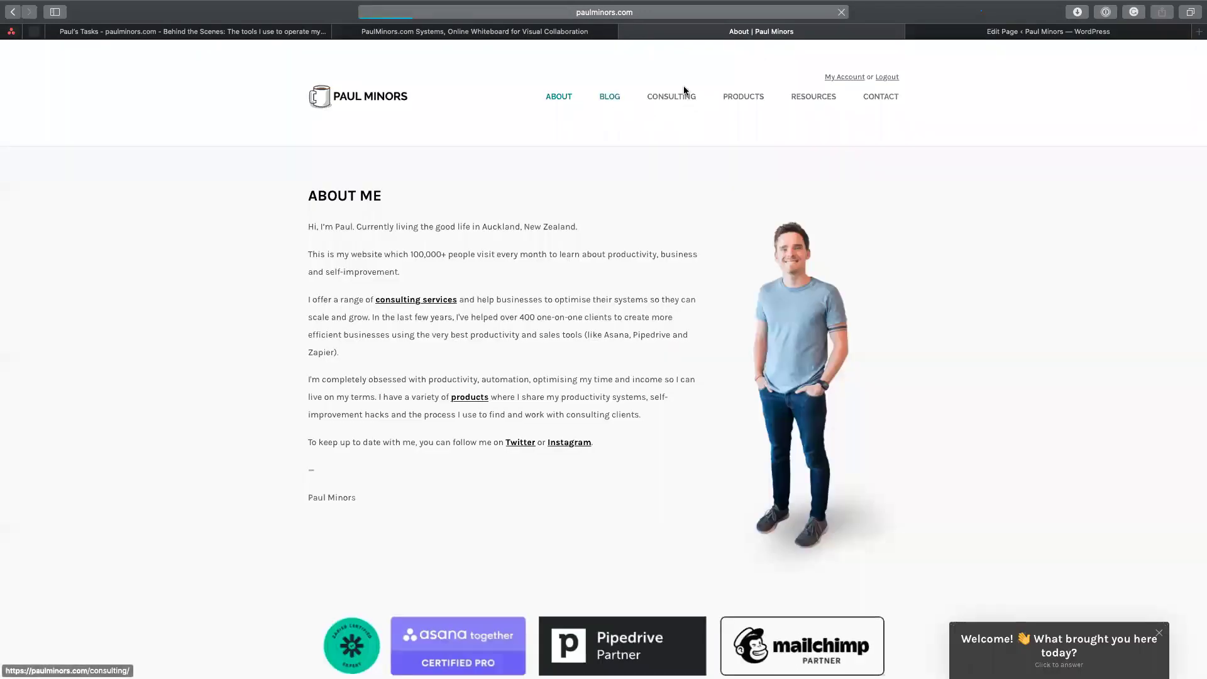
left_click(931, 32)
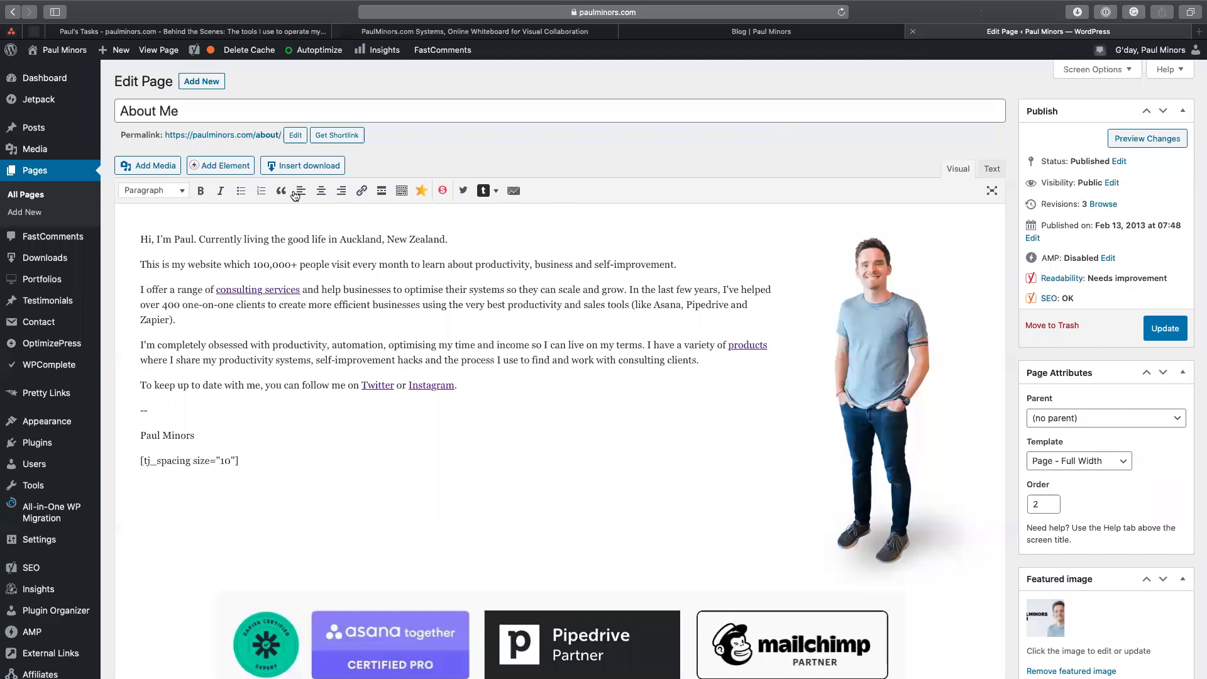
left_click(35, 132)
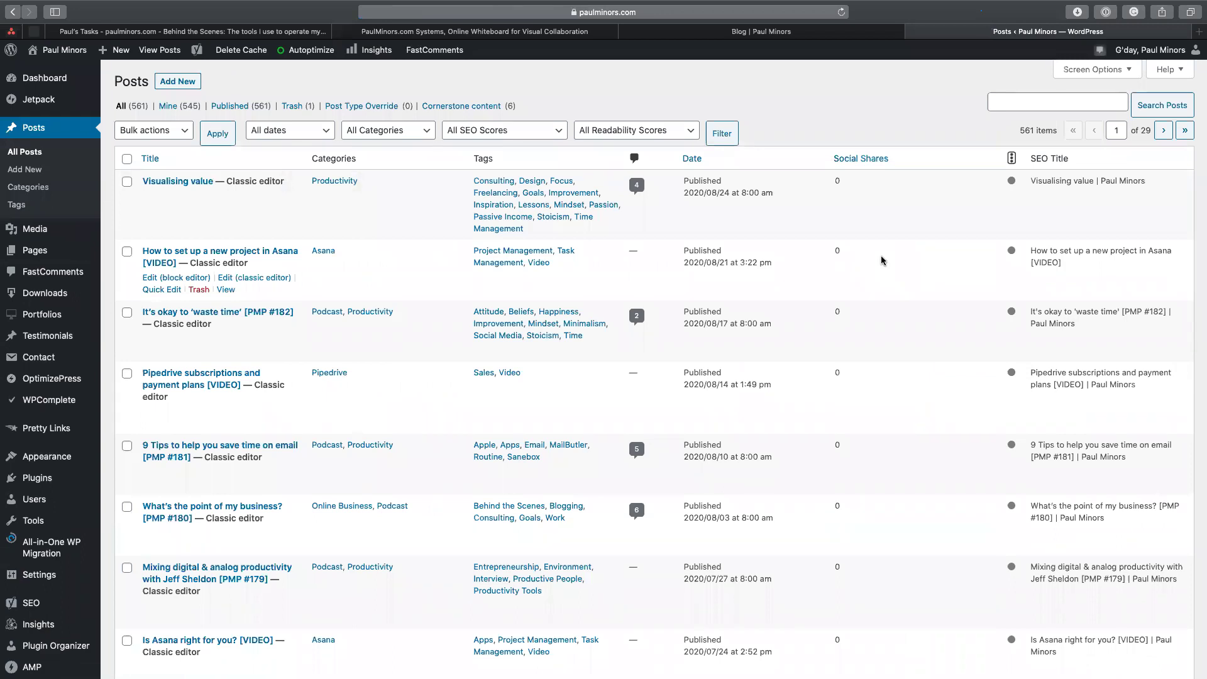
Look through the recent posts on the live Blog page.
key("ctrl+shift+Tab")
scroll(577, 356, "down", 3)
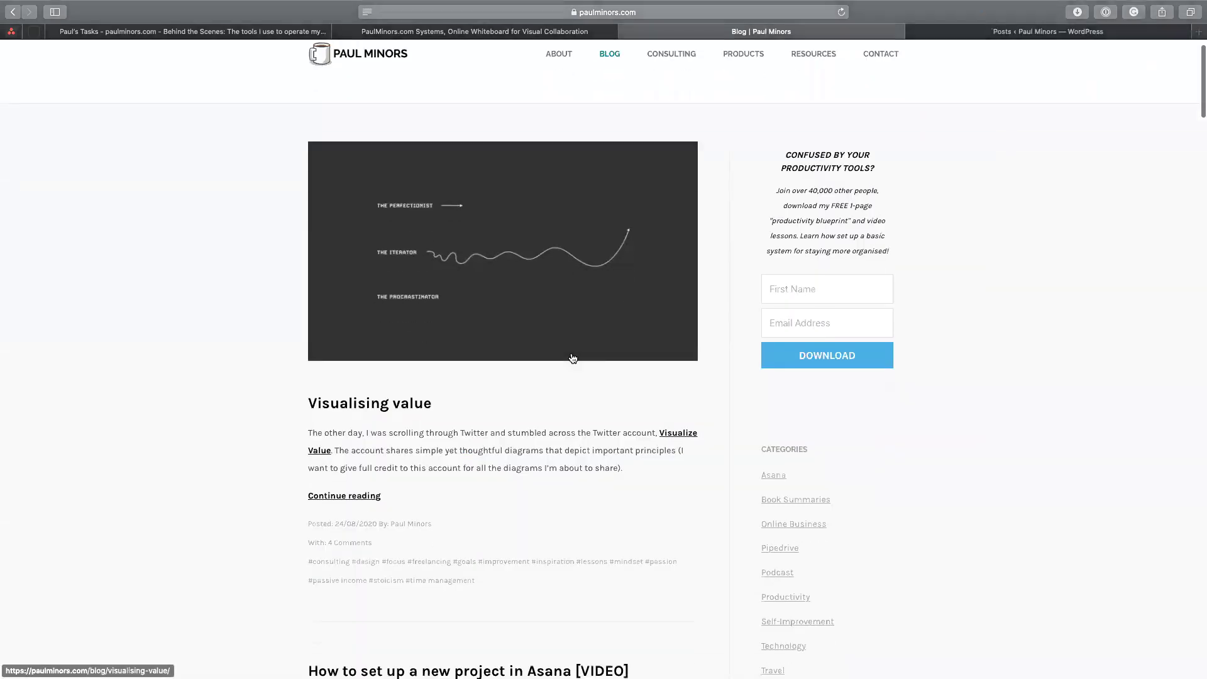
scroll(576, 356, "down", 20)
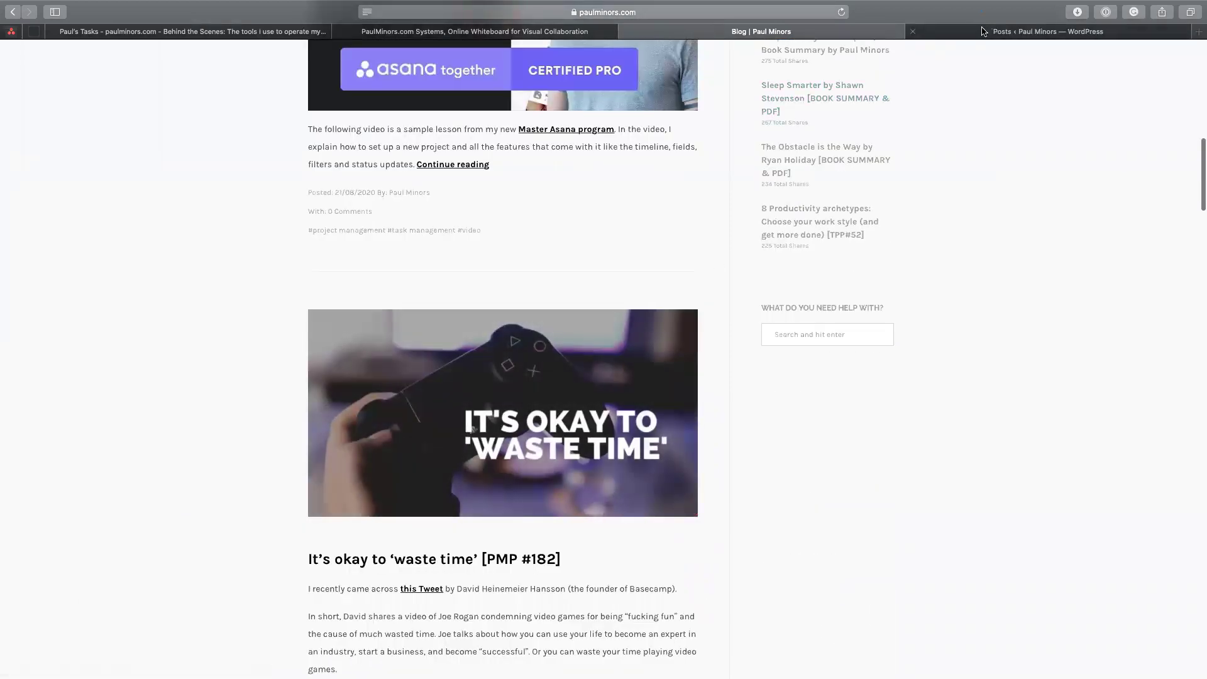
Open the post "It's okay to 'waste time' [PMP #182]" in the WordPress editor and on the live blog.
left_click(983, 31)
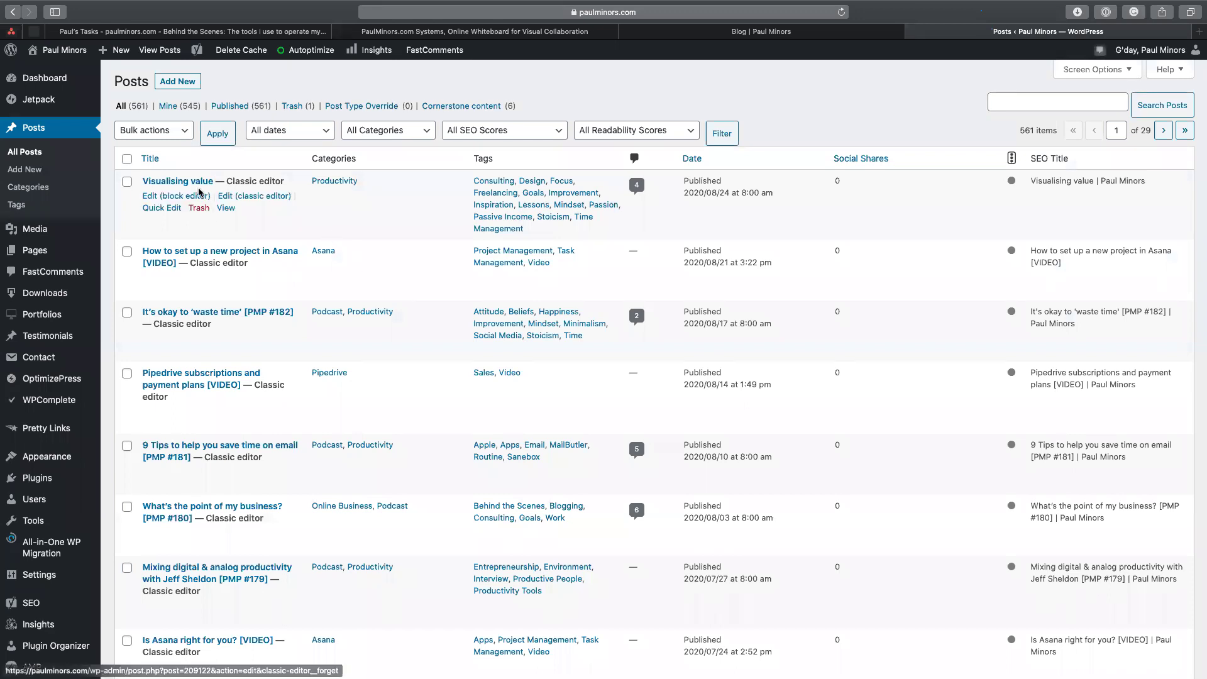
left_click(219, 312)
left_click(702, 34)
left_click(522, 370)
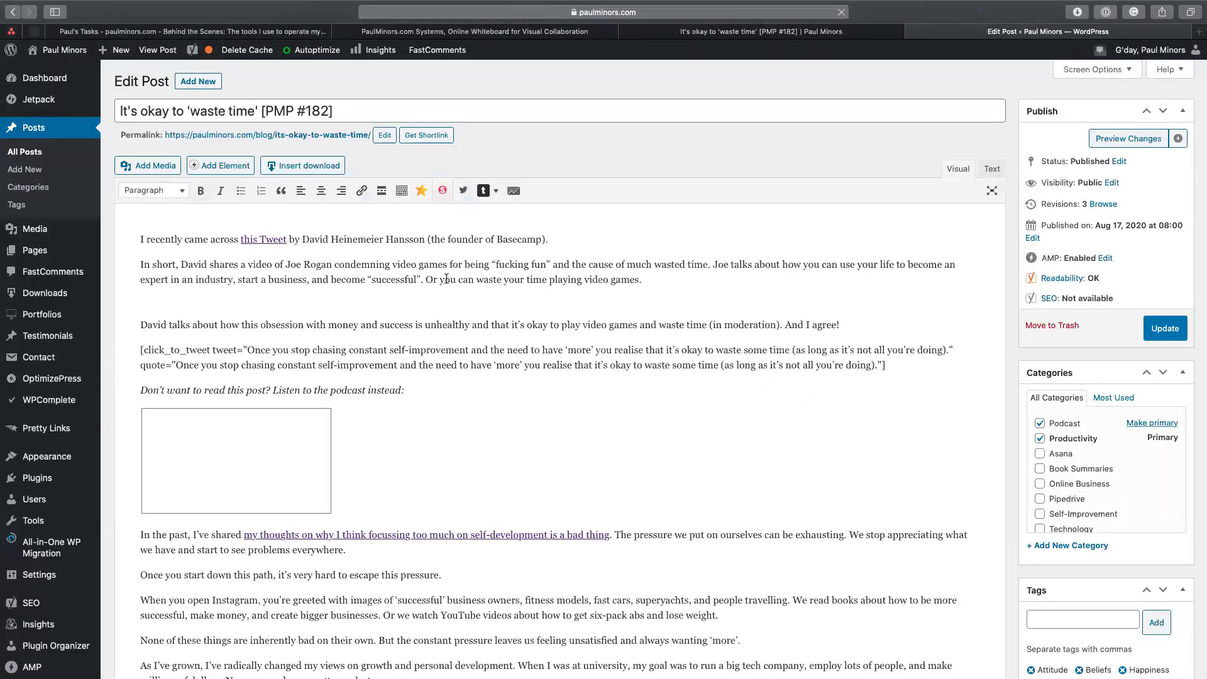
Read through the post's body in the editor, from the introduction to the Yoast SEO section.
scroll(220, 322, "down", 3)
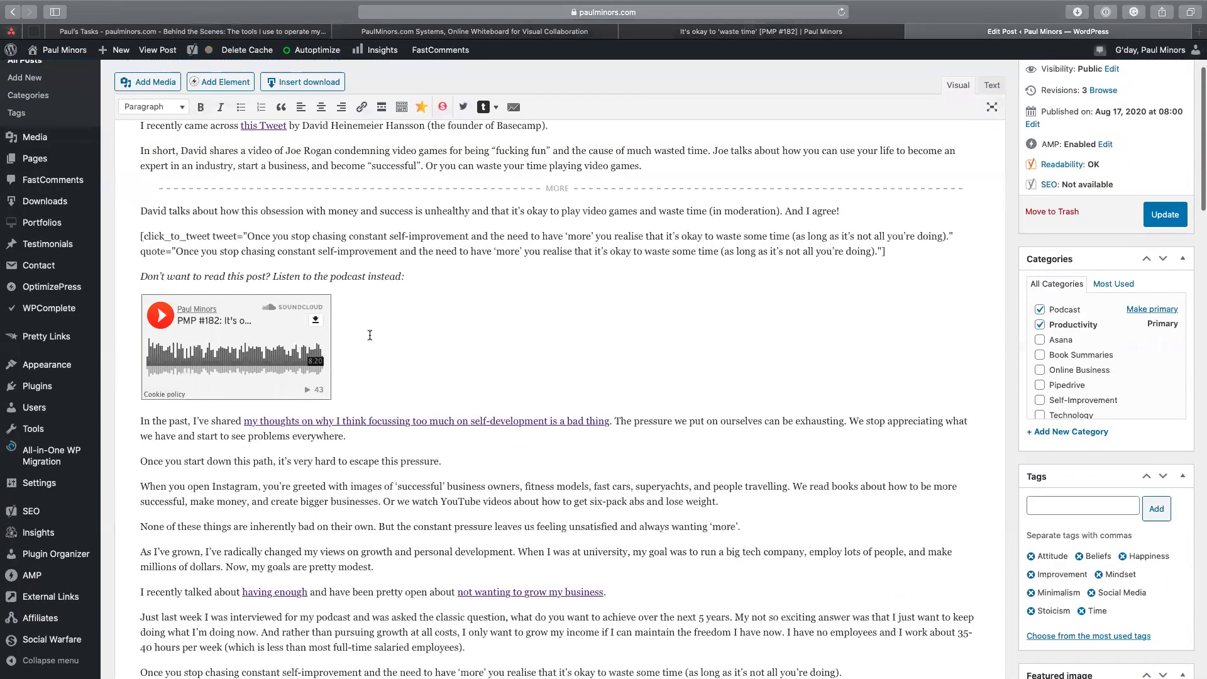
scroll(337, 345, "down", 15)
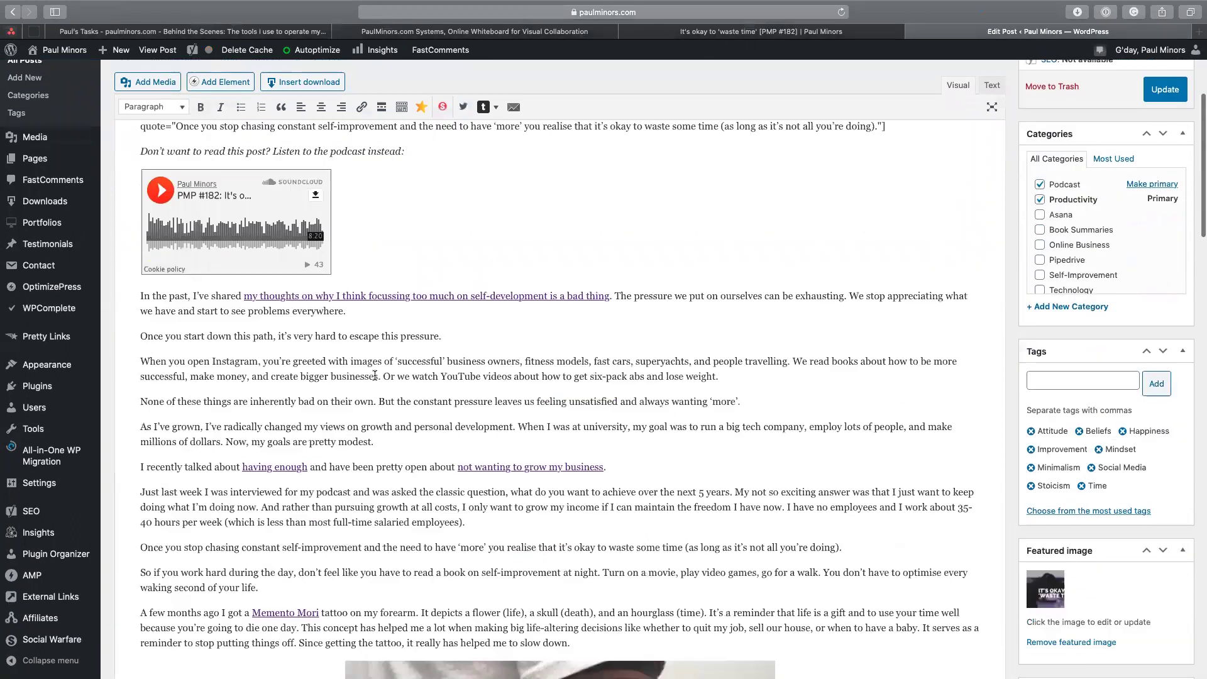
scroll(426, 392, "down", 8)
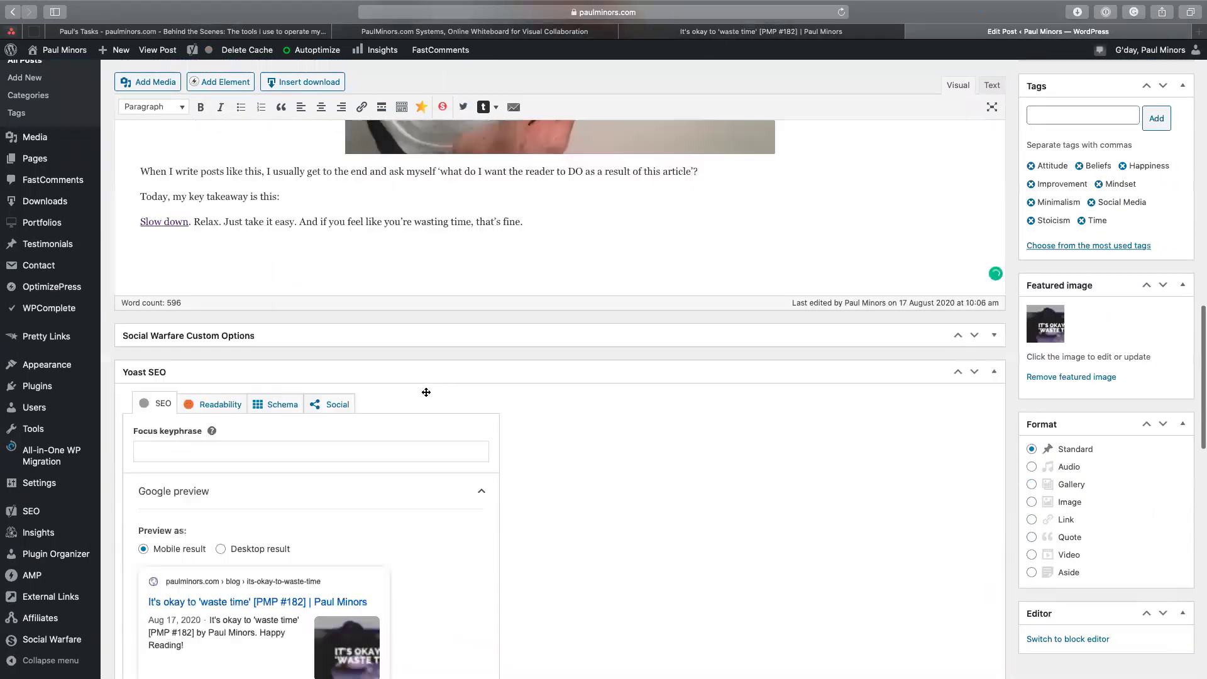
Expand the Yoast SEO section and open the search snippet for editing at its meta description.
left_click(274, 217)
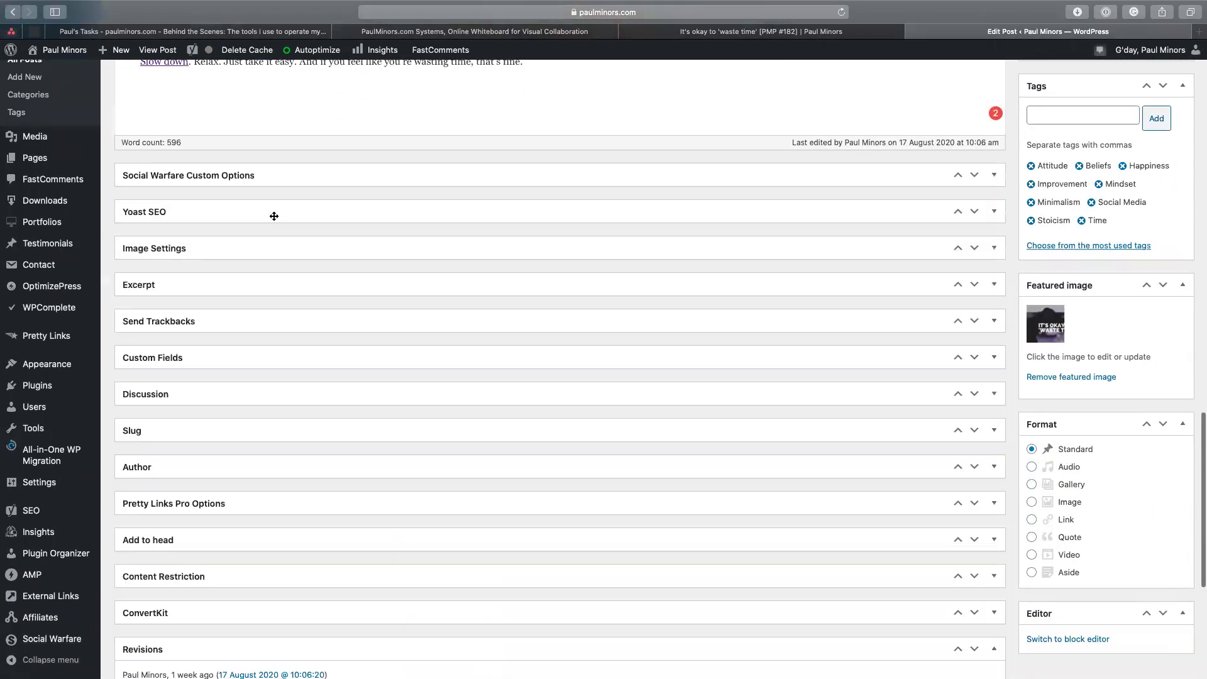
left_click(266, 209)
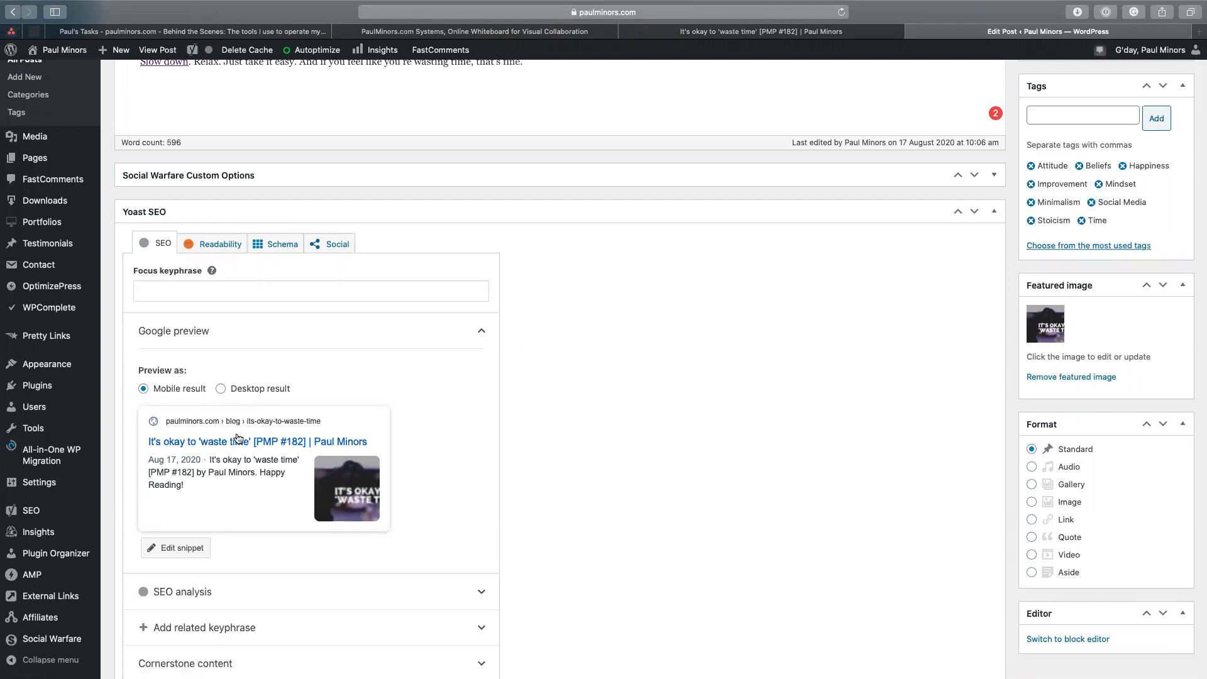
left_click(294, 433)
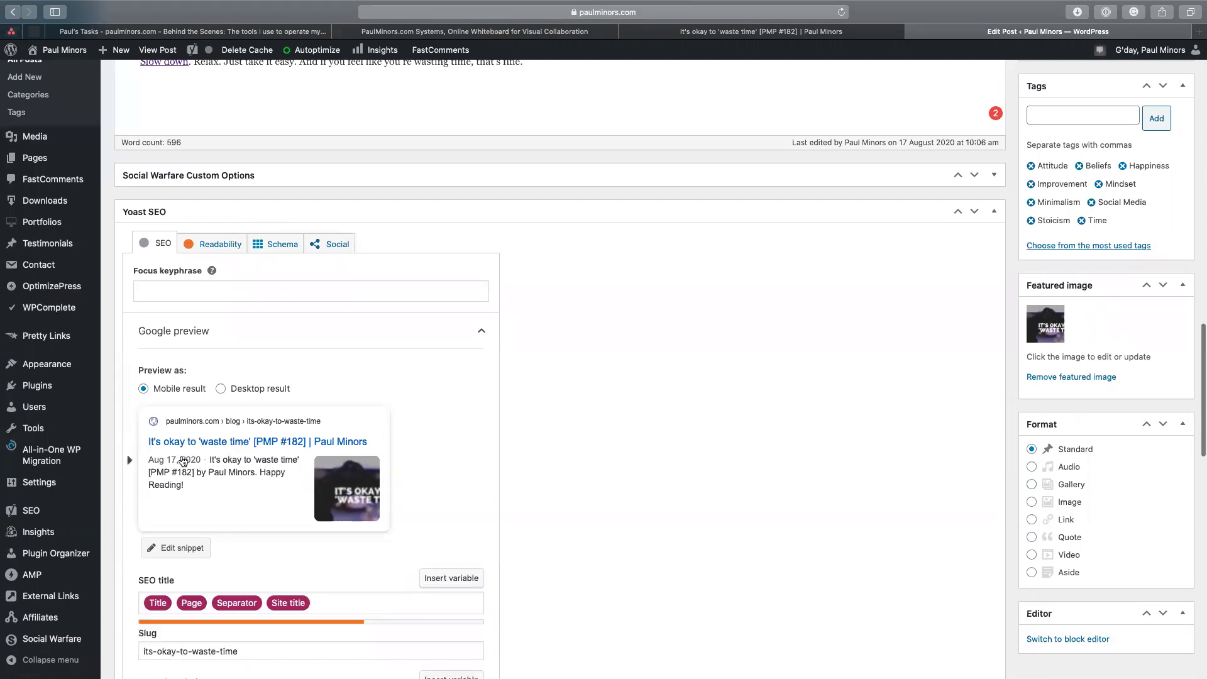
left_click(216, 469)
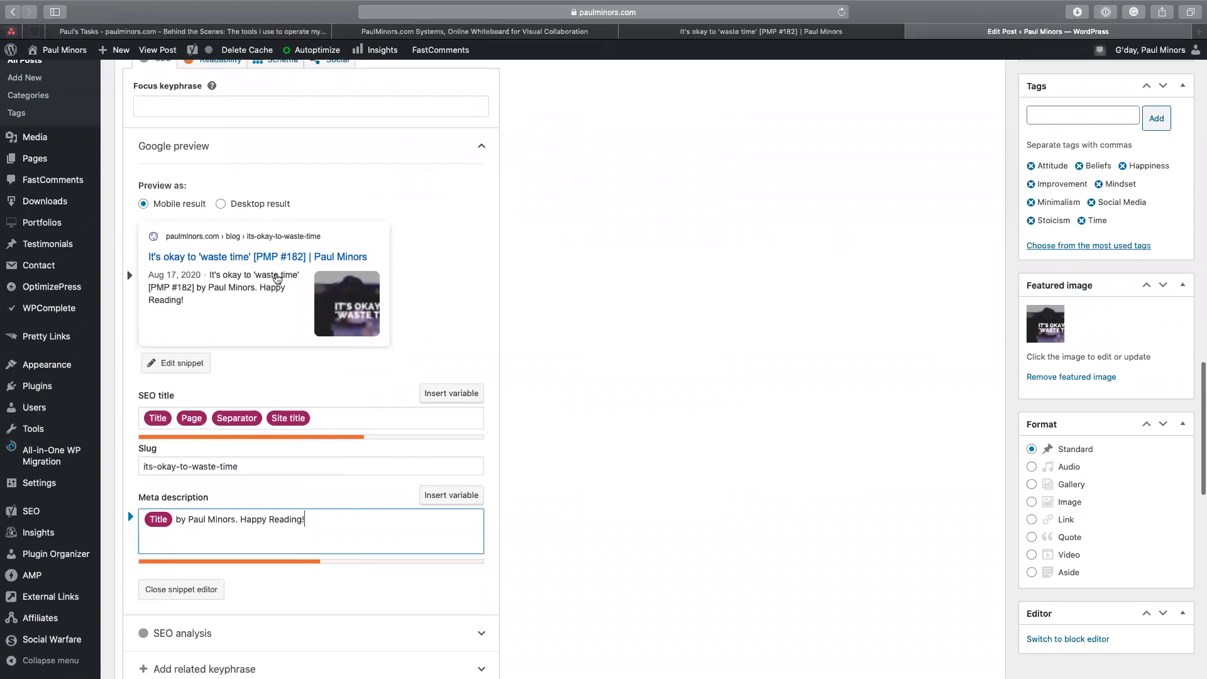
scroll(262, 279, "up", 2)
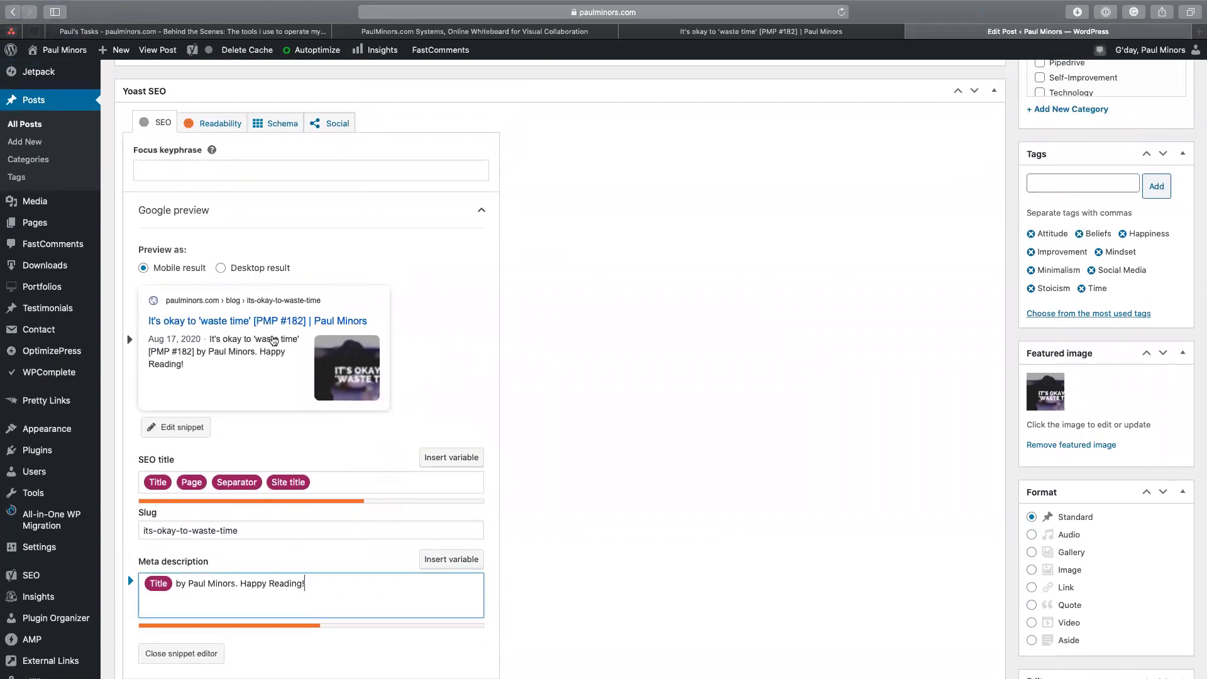
Collapse the post's Yoast SEO and Revisions sections.
left_click(189, 88)
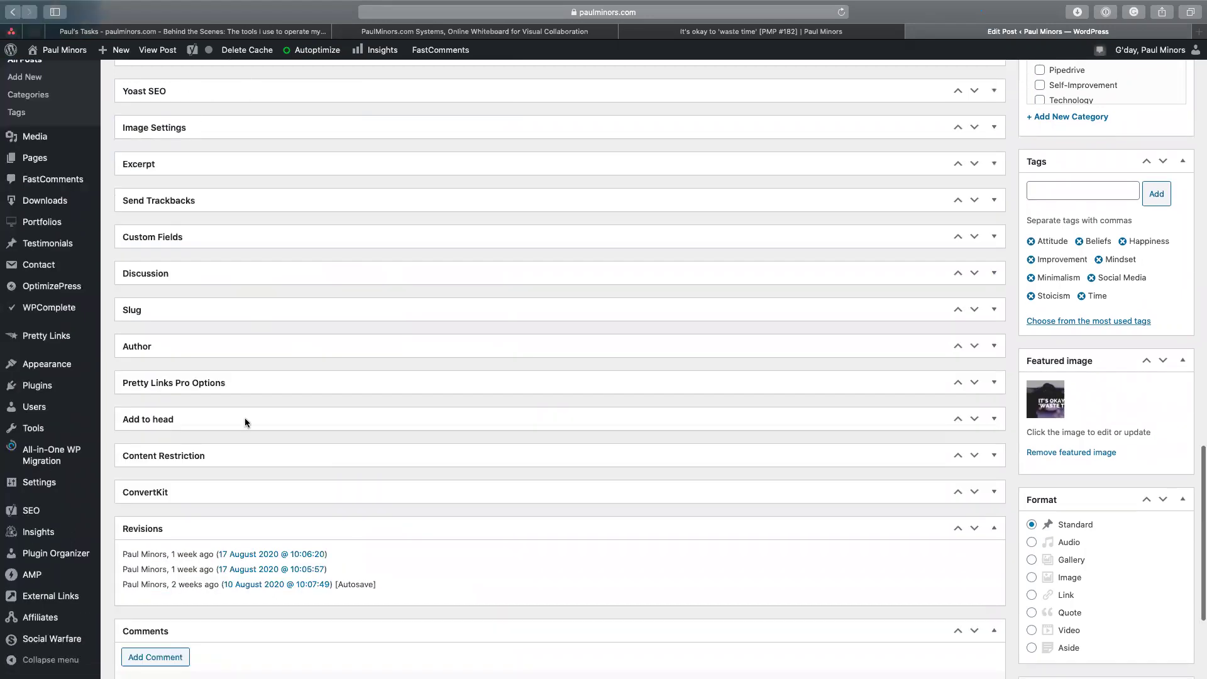
left_click(201, 530)
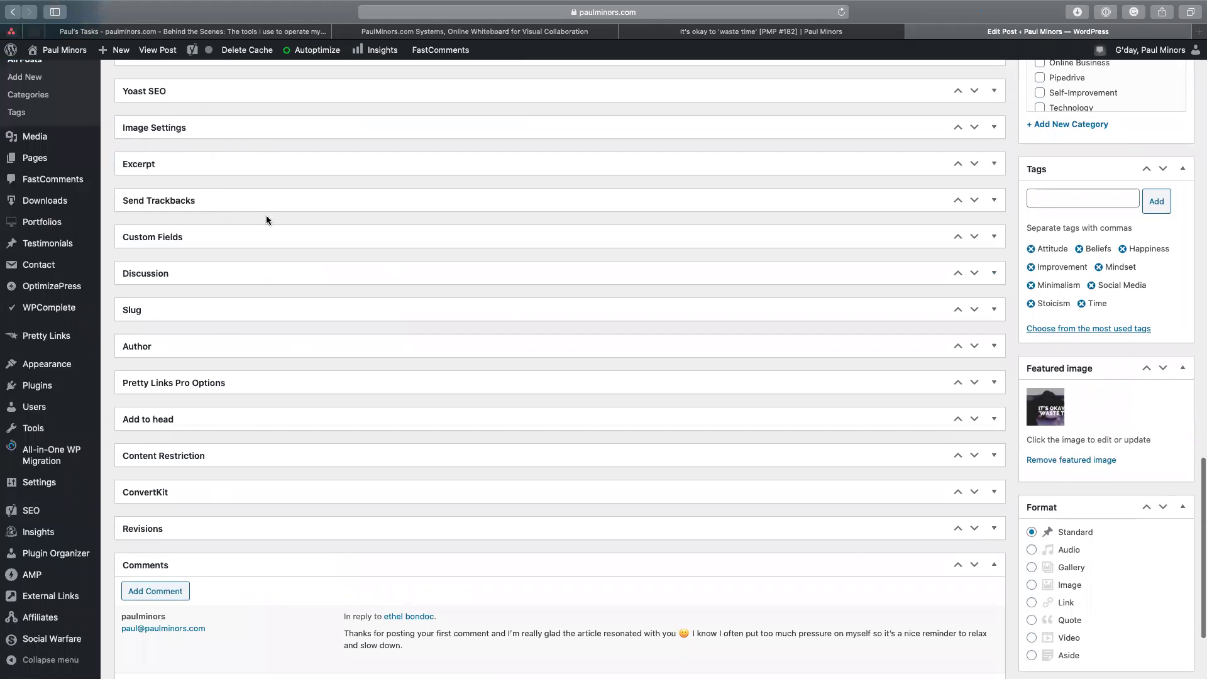
scroll(267, 219, "up", 5)
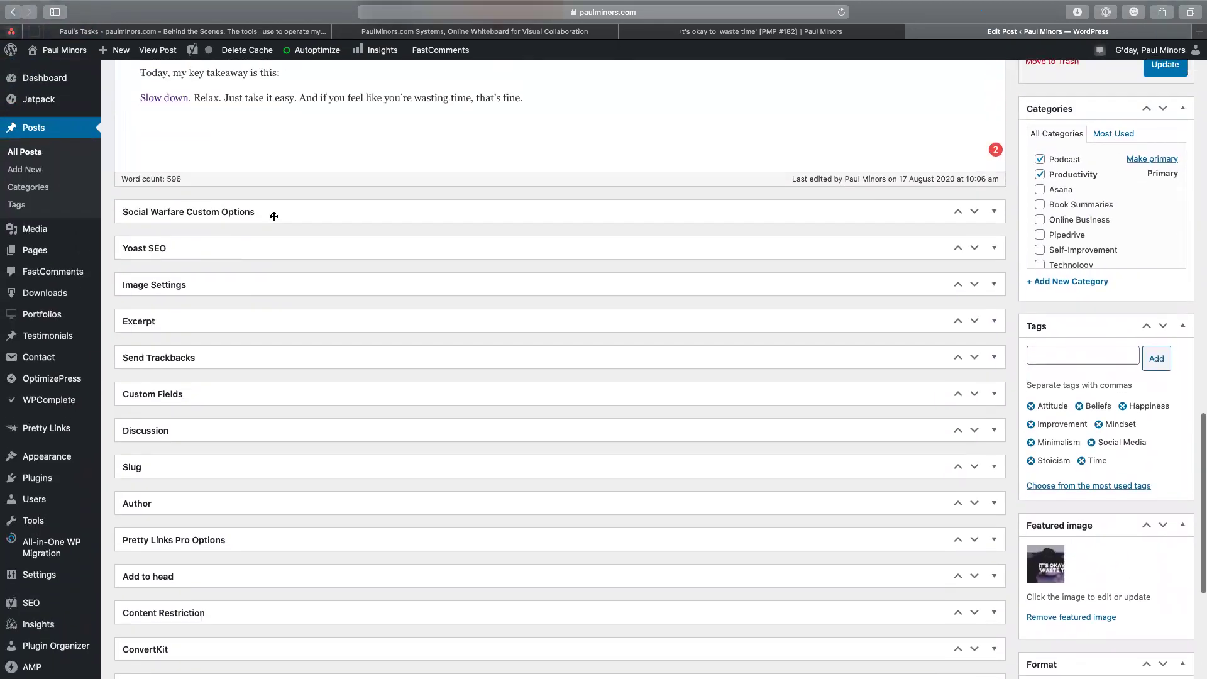
Expand the Social Warfare Custom Options section and view the share buttons on the live post.
left_click(274, 217)
left_click(769, 32)
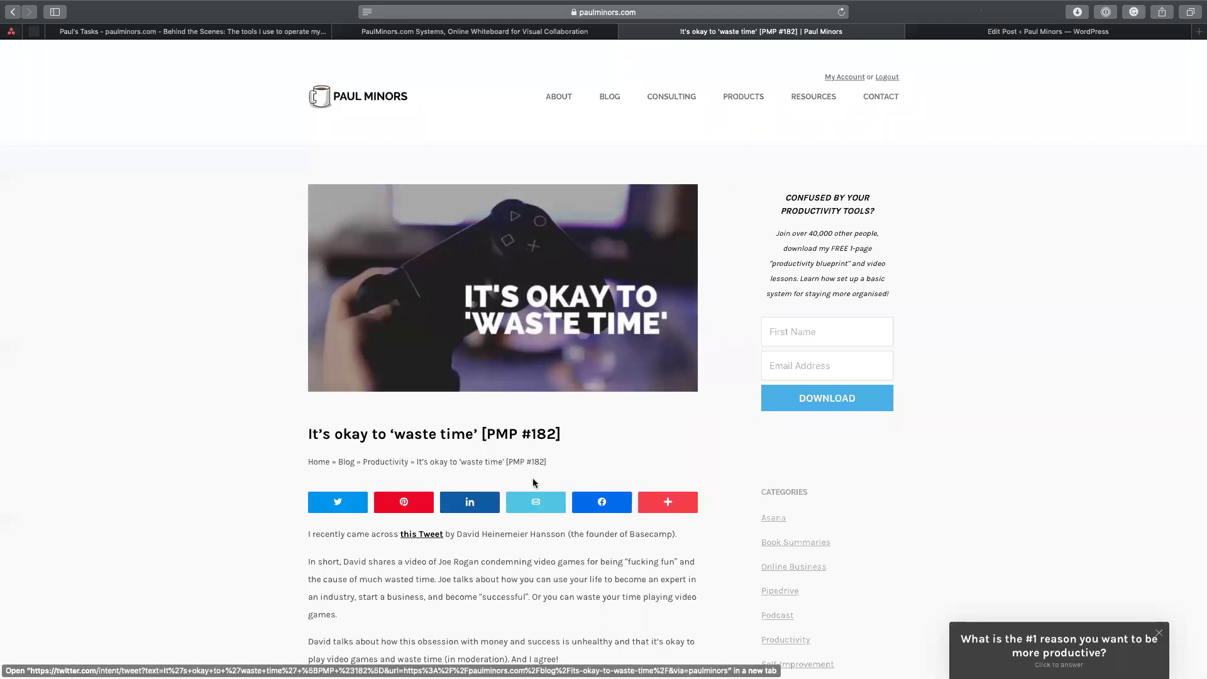
scroll(878, 123, "down", 2)
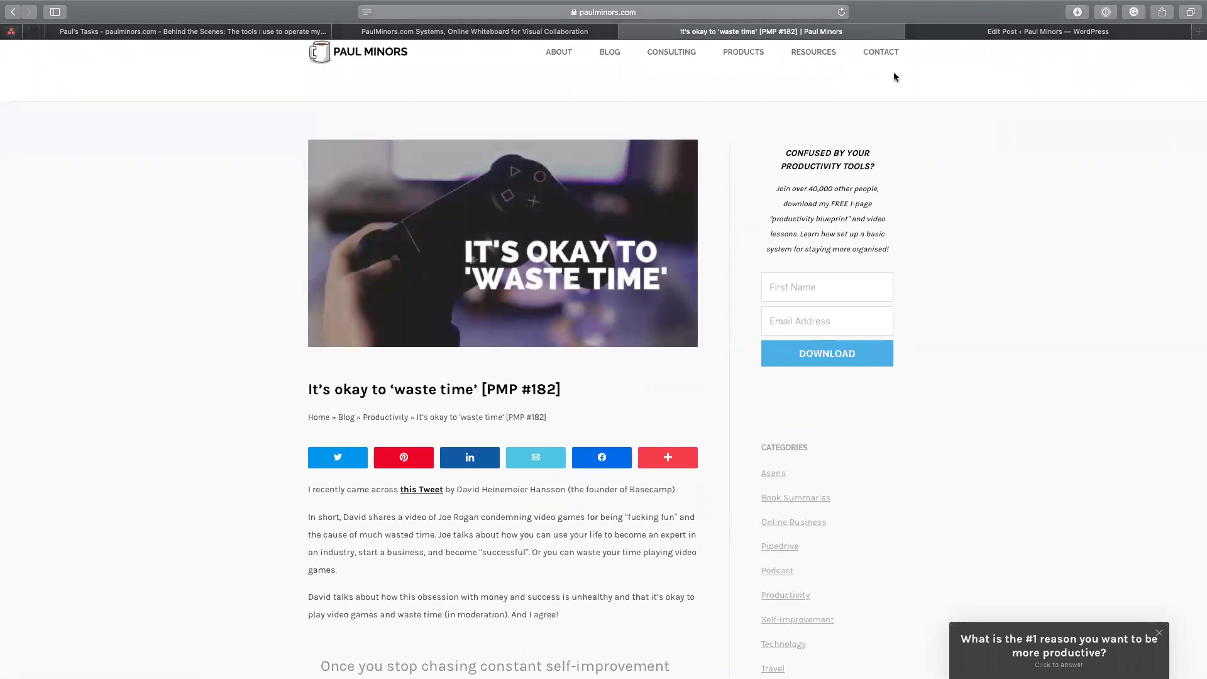
Collapse the post's Social Warfare Custom Options section in the WordPress editor.
key("ctrl+Tab")
scroll(712, 293, "up", 1)
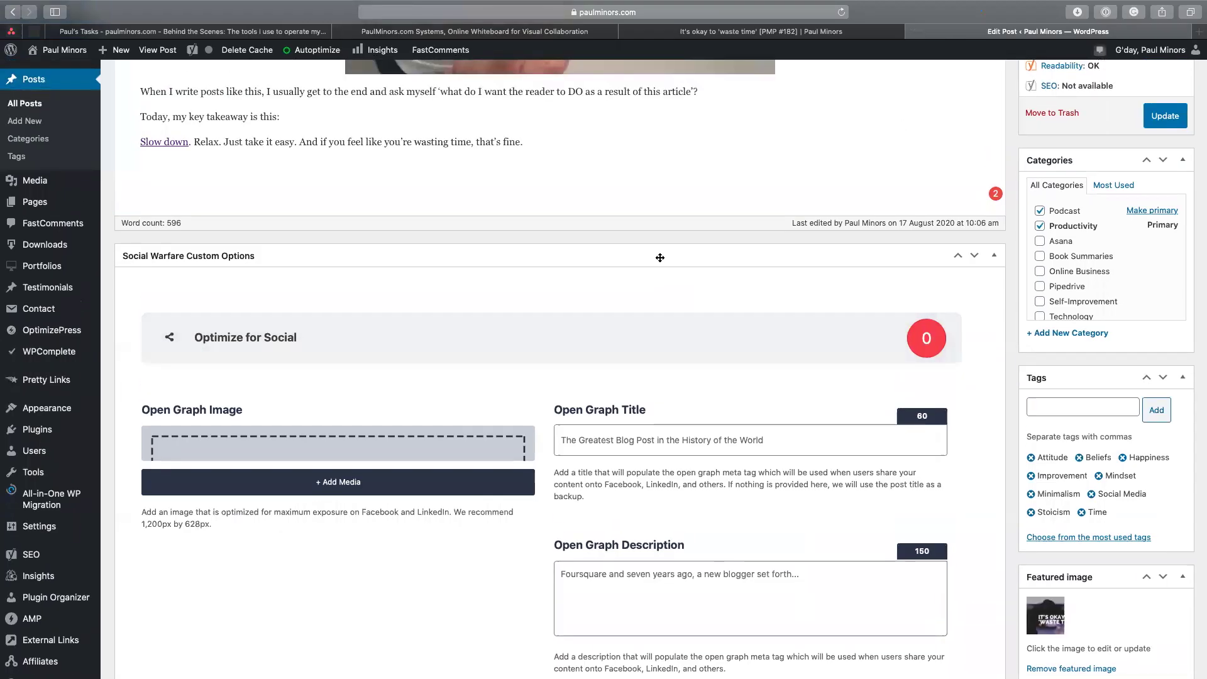
left_click(659, 258)
scroll(1023, 281, "up", 10)
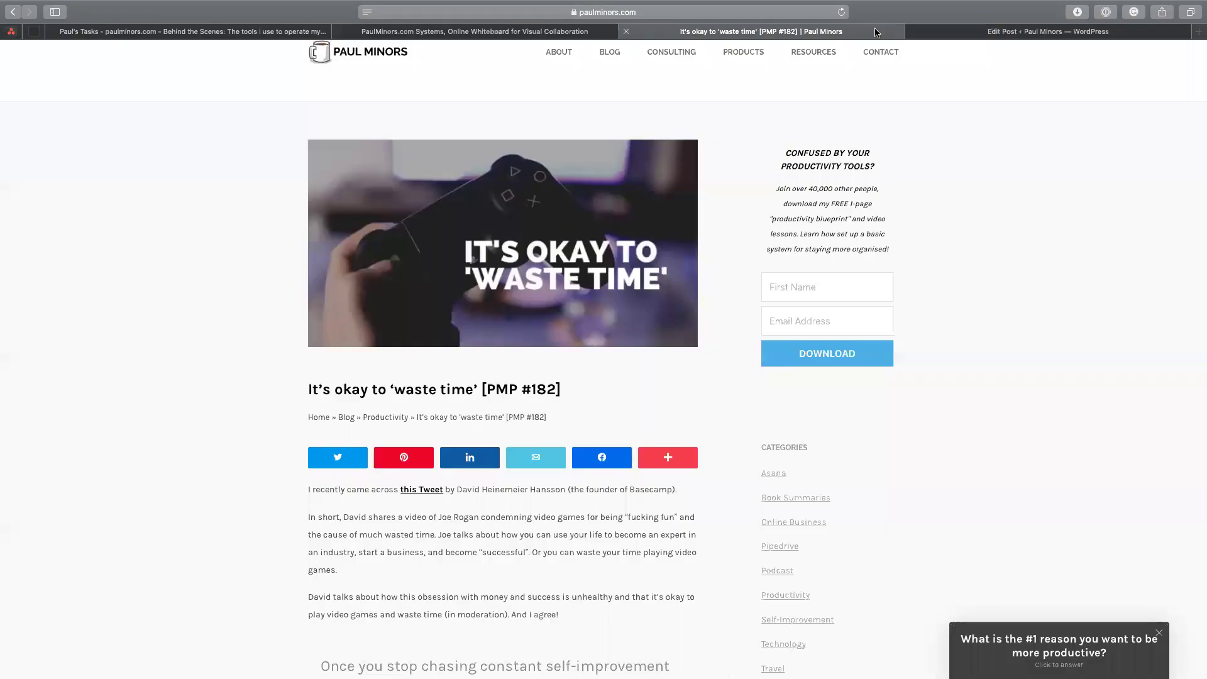
Compare the live post's category list with the Categories, Tags, Featured image and Format settings in the post editor.
left_click(880, 32)
scroll(876, 356, "down", 3)
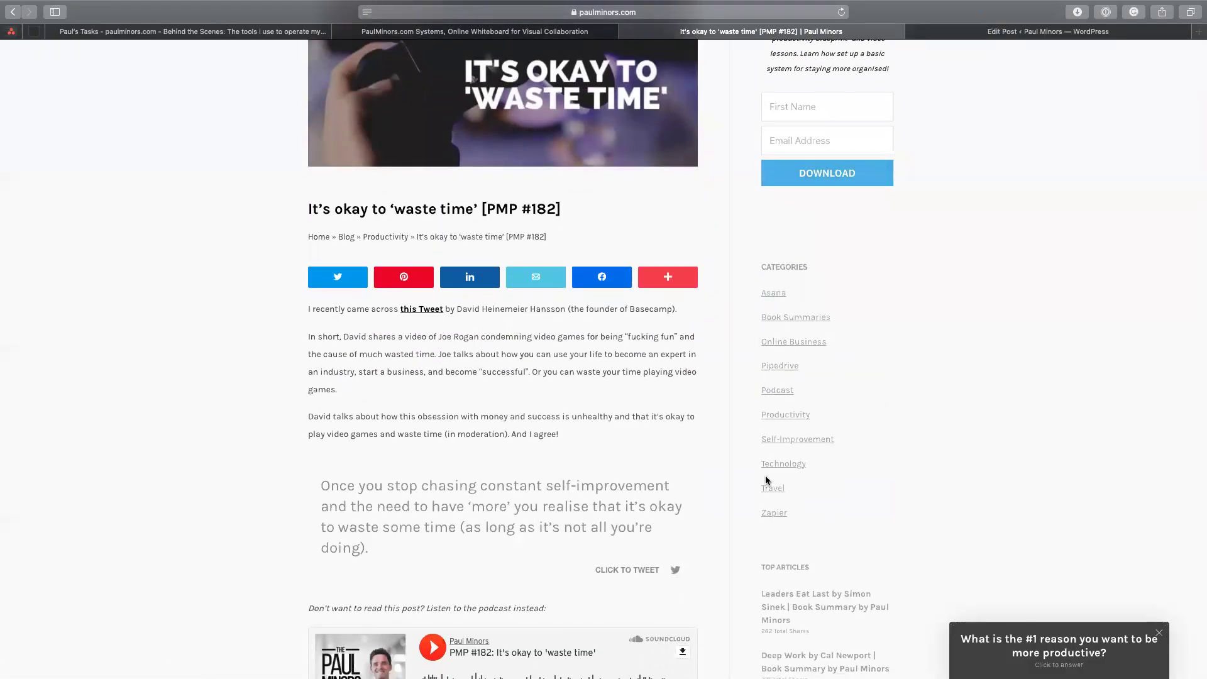
left_click(1011, 32)
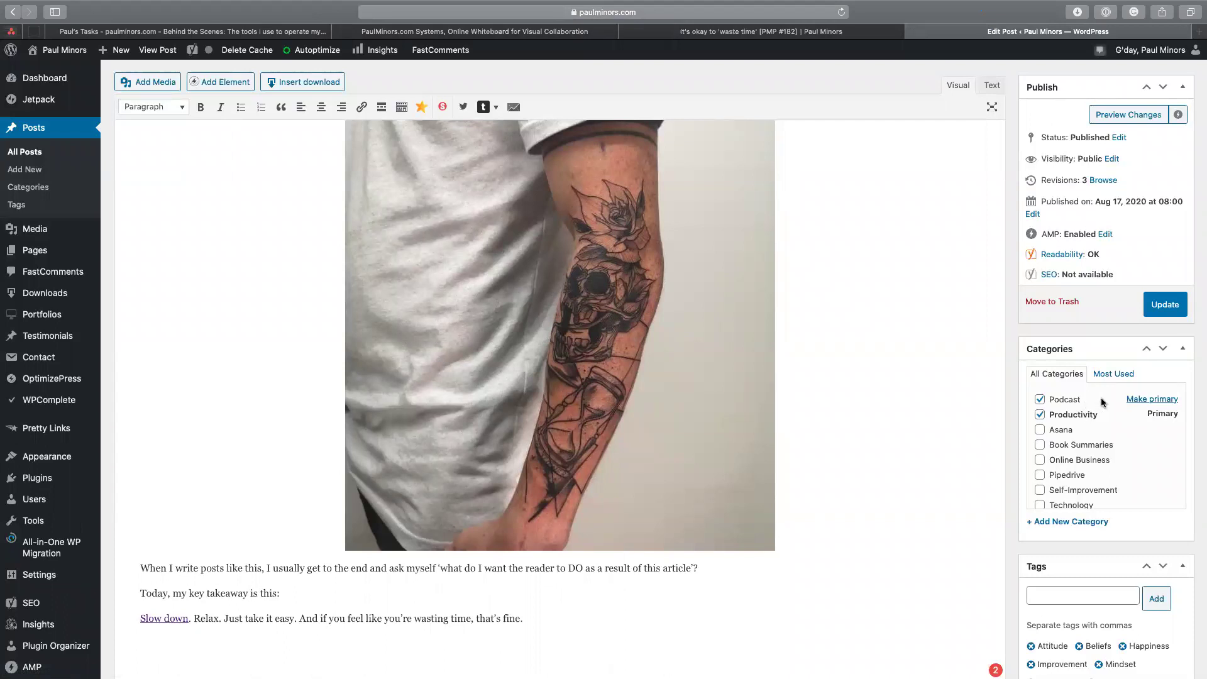
scroll(1095, 415, "down", 10)
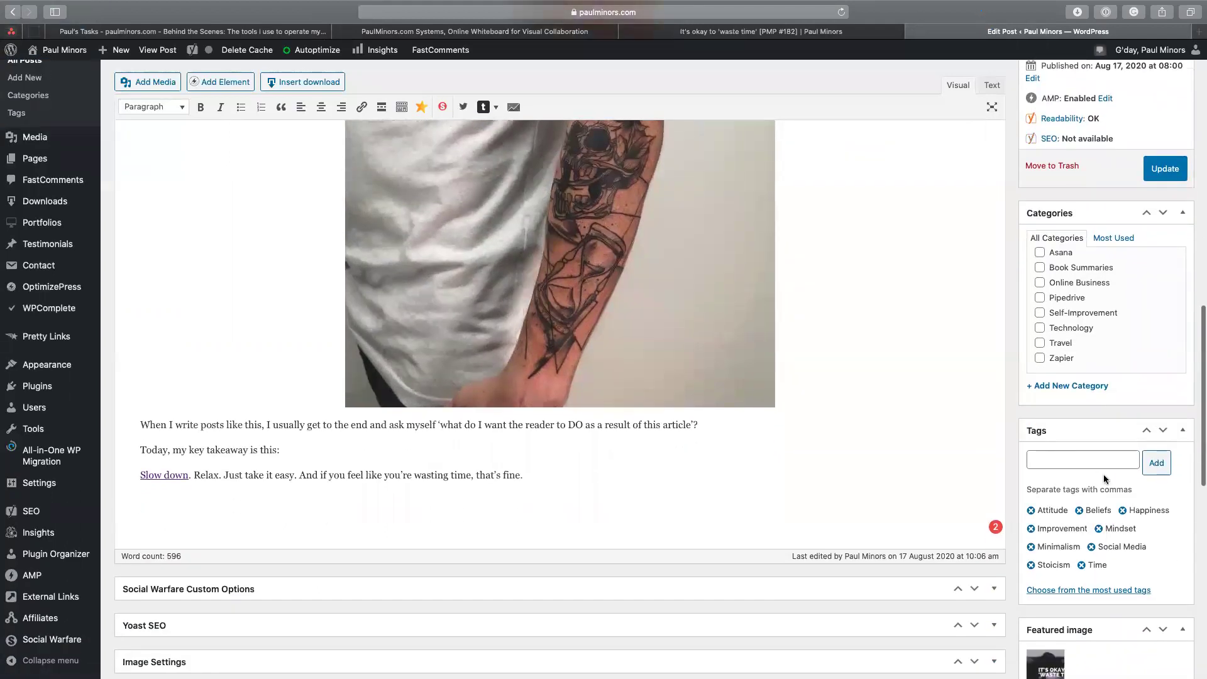
scroll(1096, 465, "down", 2)
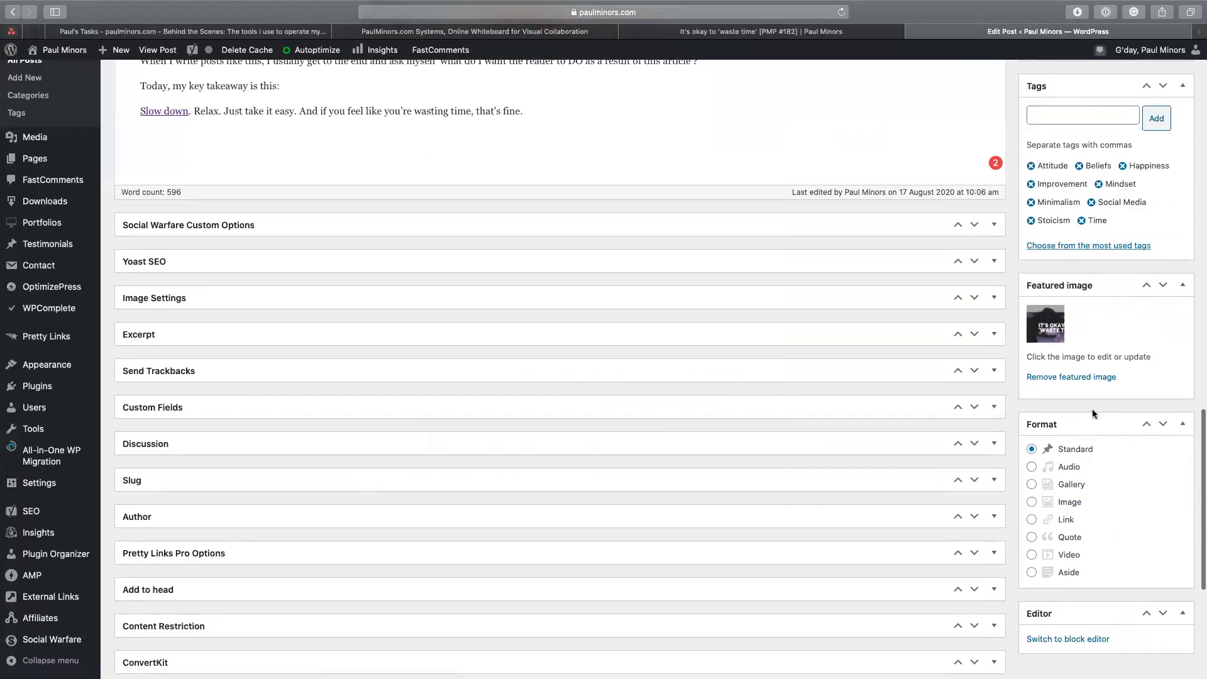
scroll(1090, 396, "up", 4)
scroll(1090, 381, "up", 10)
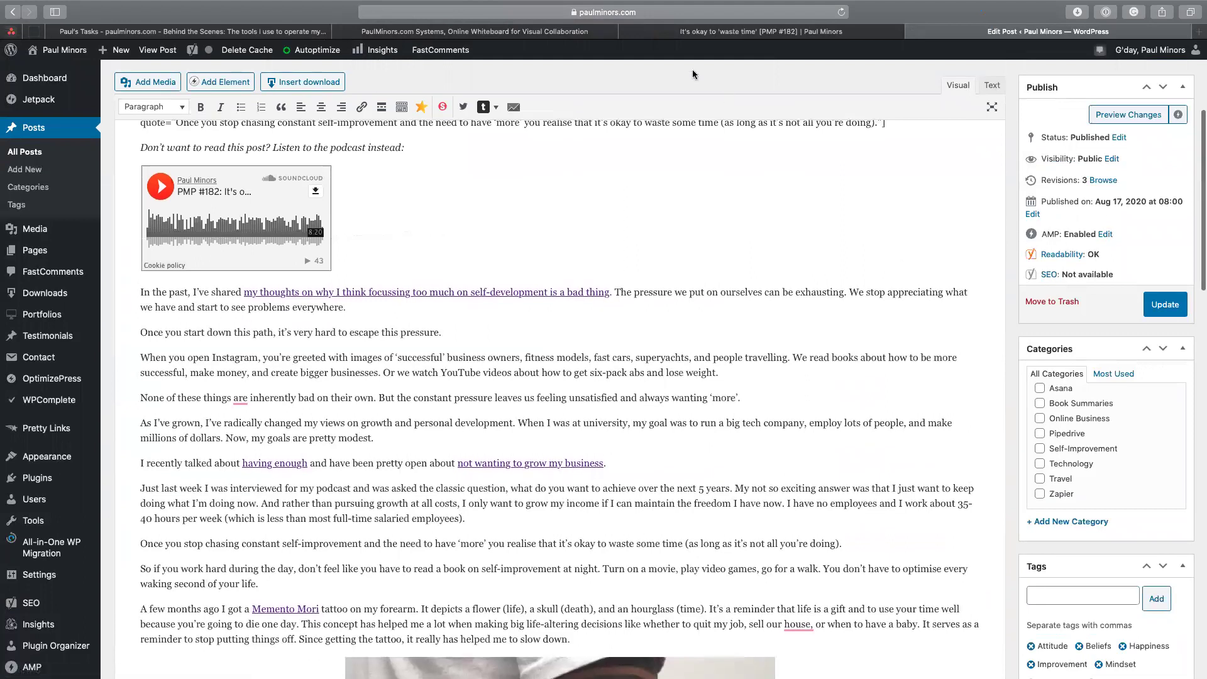
Check the Website notes on the Miro systems board and open the live site's Consulting page.
left_click(544, 32)
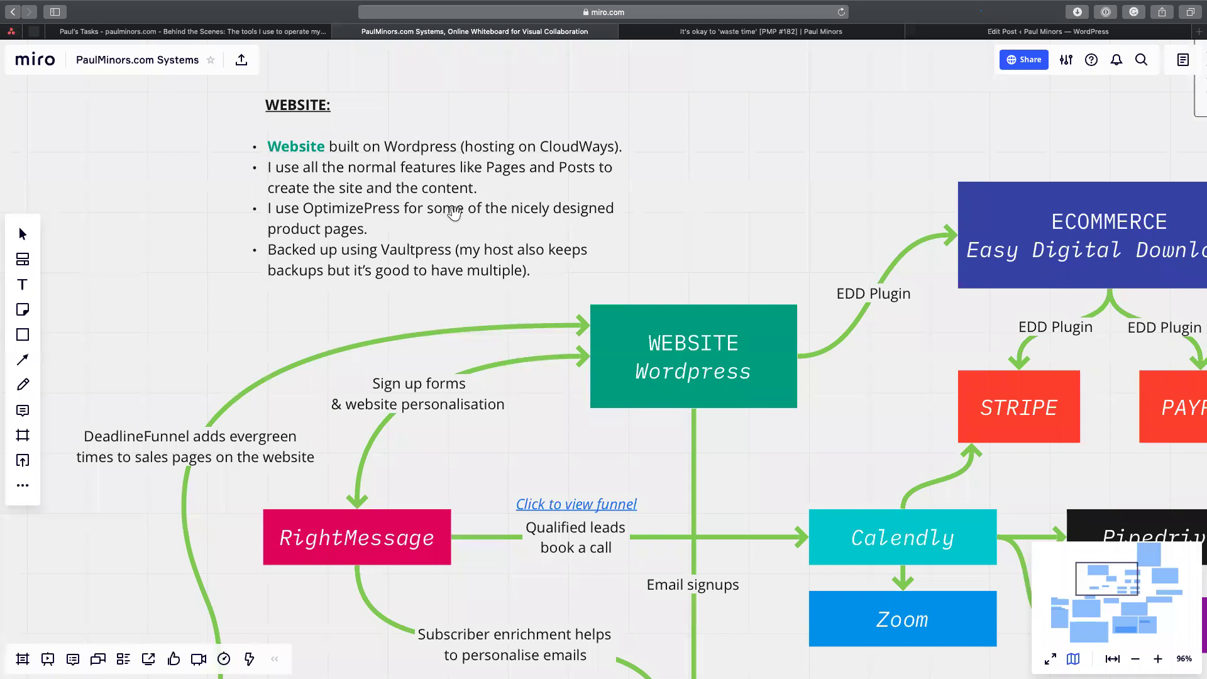
left_click(793, 33)
scroll(696, 157, "down", 1)
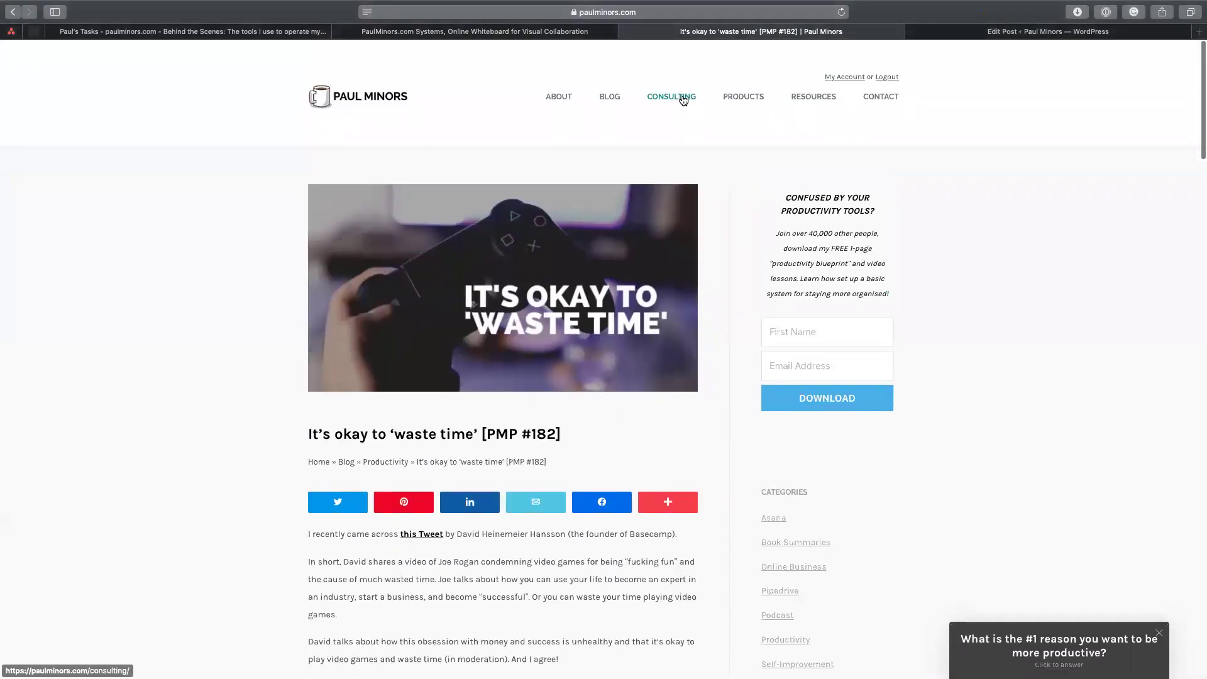
left_click(673, 97)
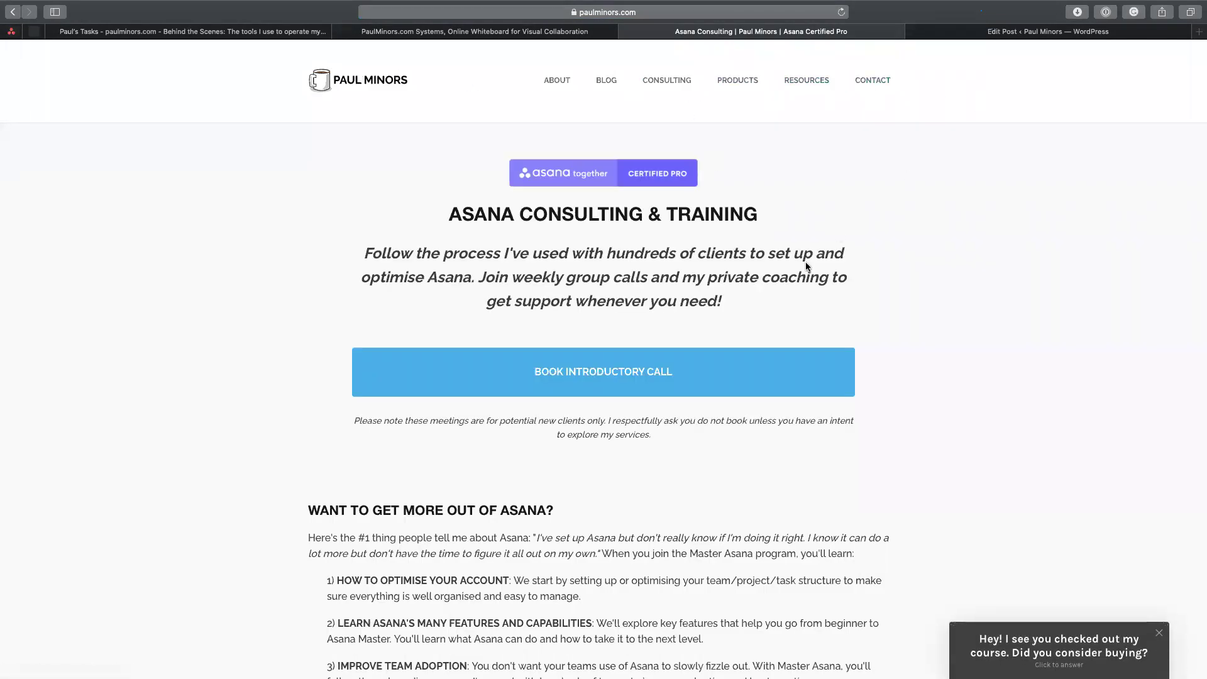
Examine the Asana Consulting & Training page, including its testimonials, lesson modules, pricing options, FAQs and author section.
scroll(806, 264, "down", 2)
scroll(806, 267, "down", 10)
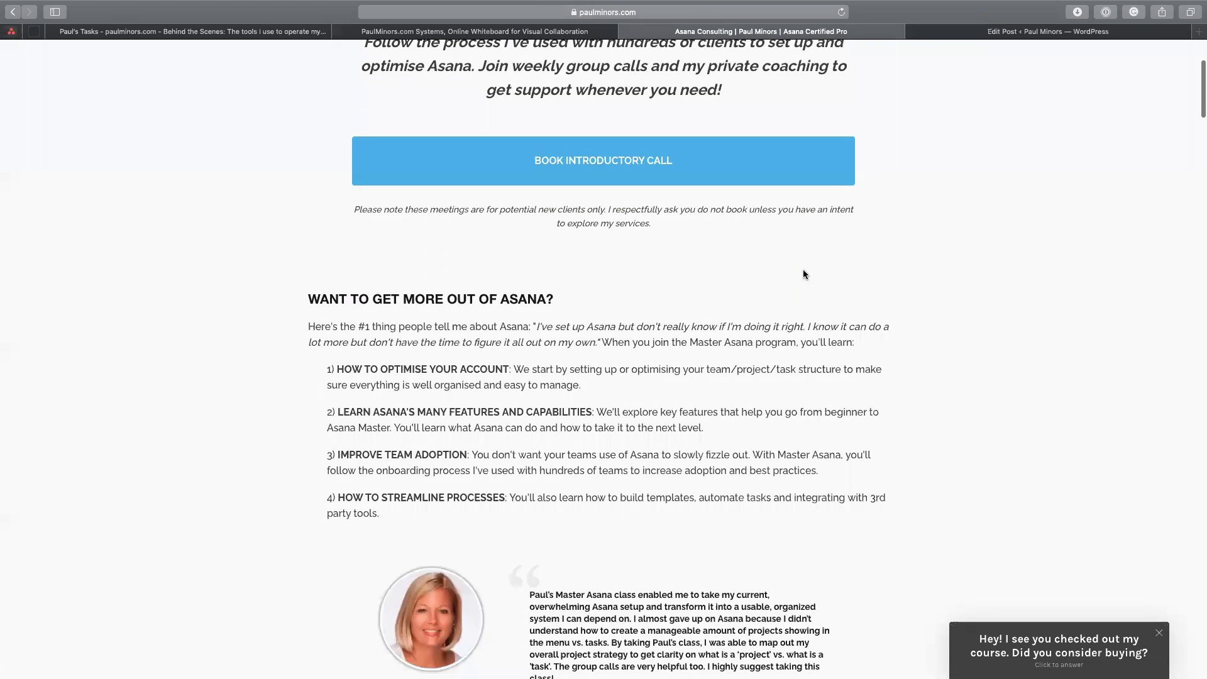
scroll(802, 271, "down", 3)
scroll(653, 176, "up", 2)
scroll(666, 188, "down", 20)
scroll(670, 188, "down", 13)
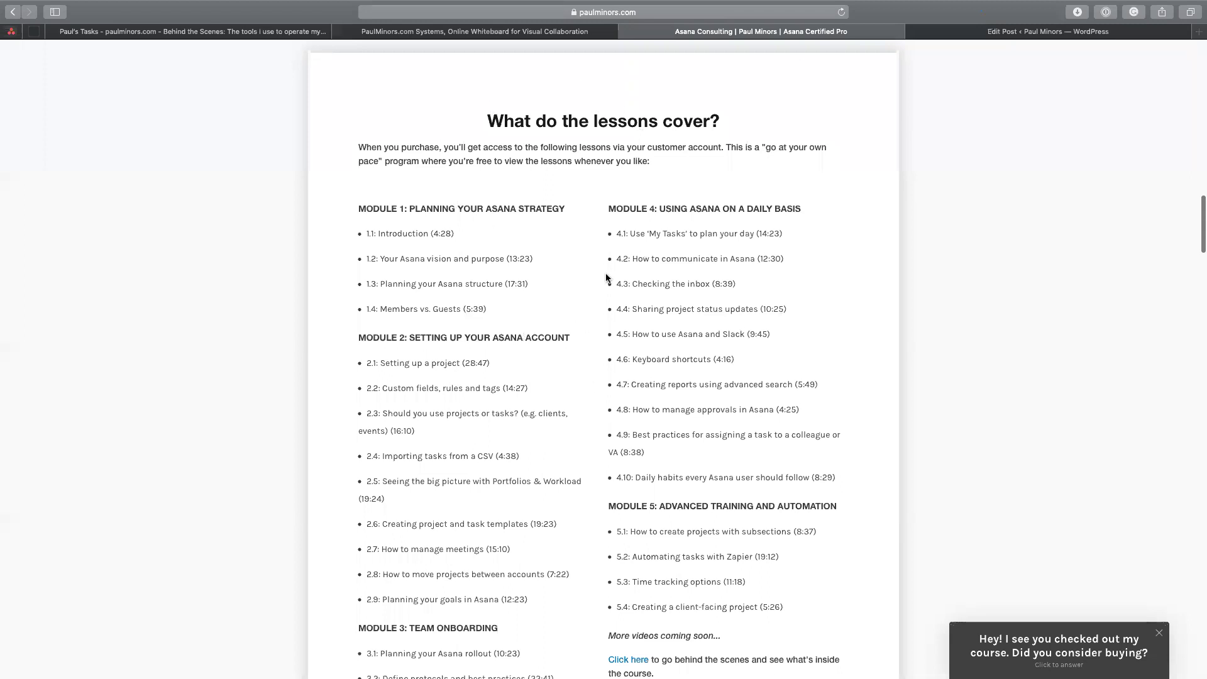
scroll(719, 233, "down", 20)
scroll(727, 226, "down", 20)
scroll(733, 233, "down", 17)
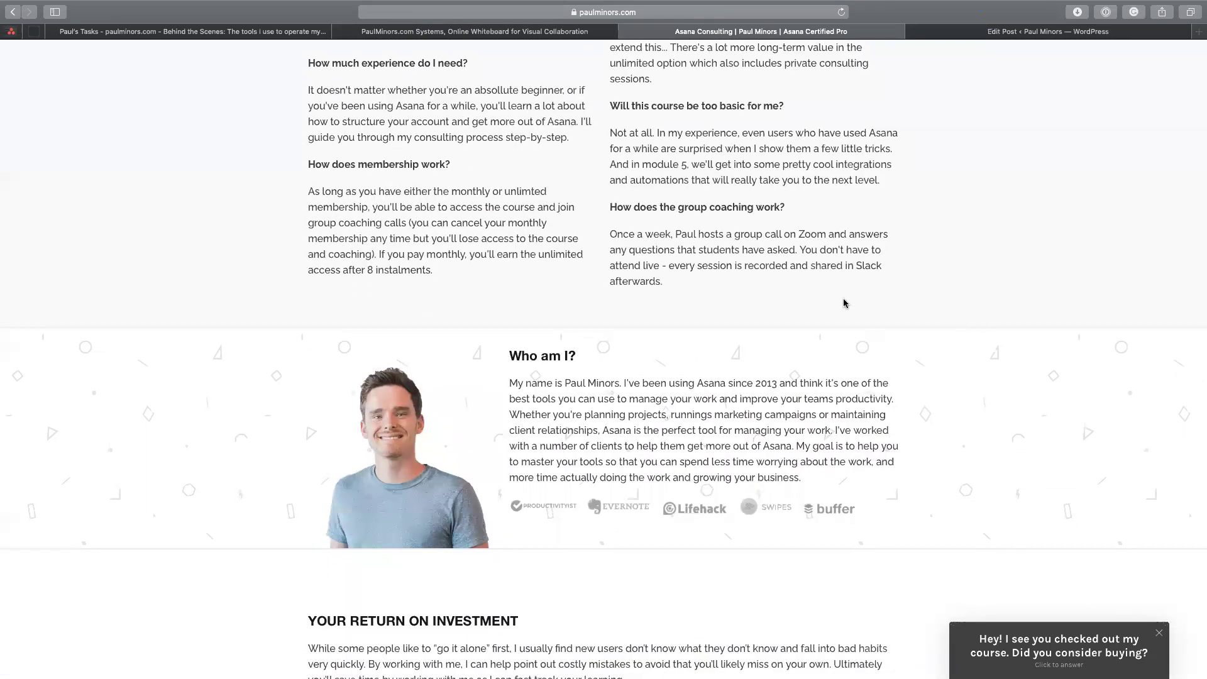
scroll(852, 295, "up", 20)
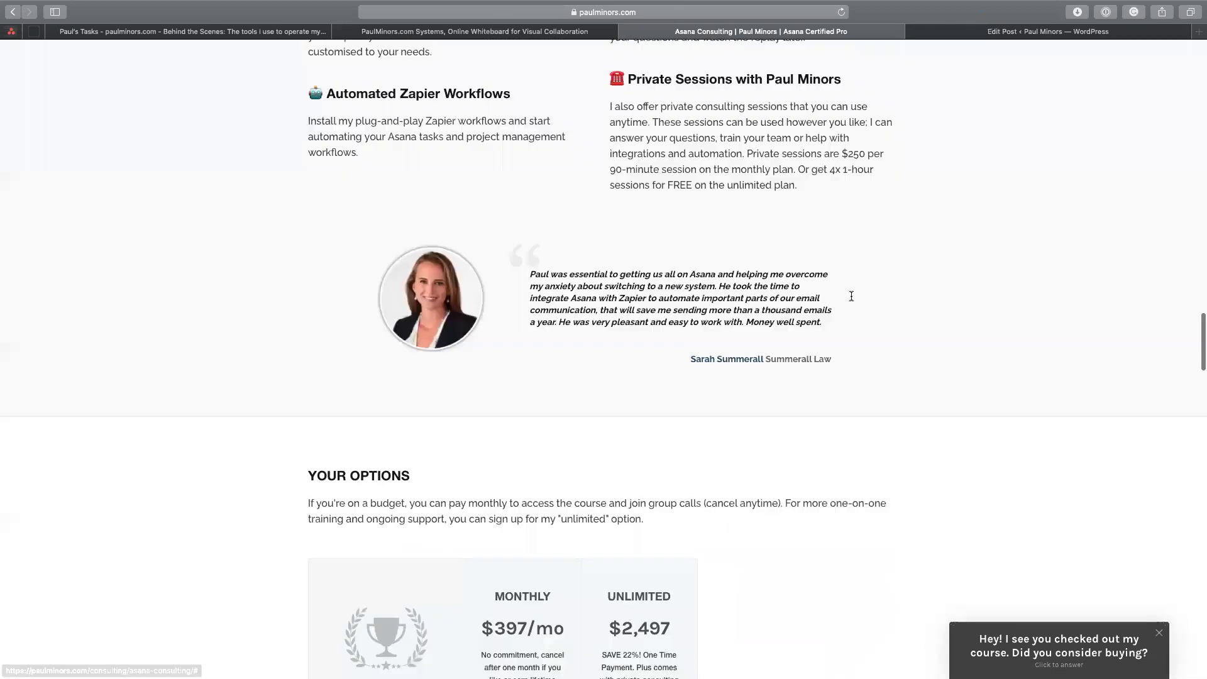
scroll(647, 181, "up", 10)
Open The Personal Productivity Toolkit from the live Products page and dismiss its download popup.
left_click(736, 80)
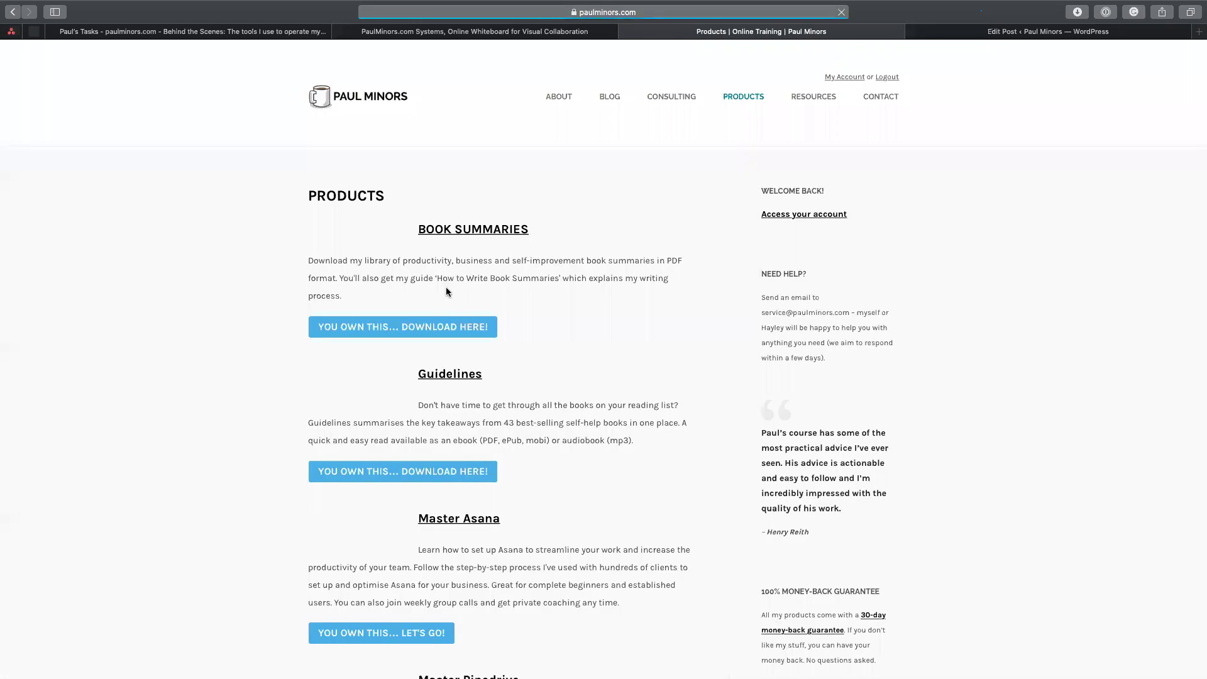
scroll(488, 365, "down", 5)
scroll(486, 355, "down", 7)
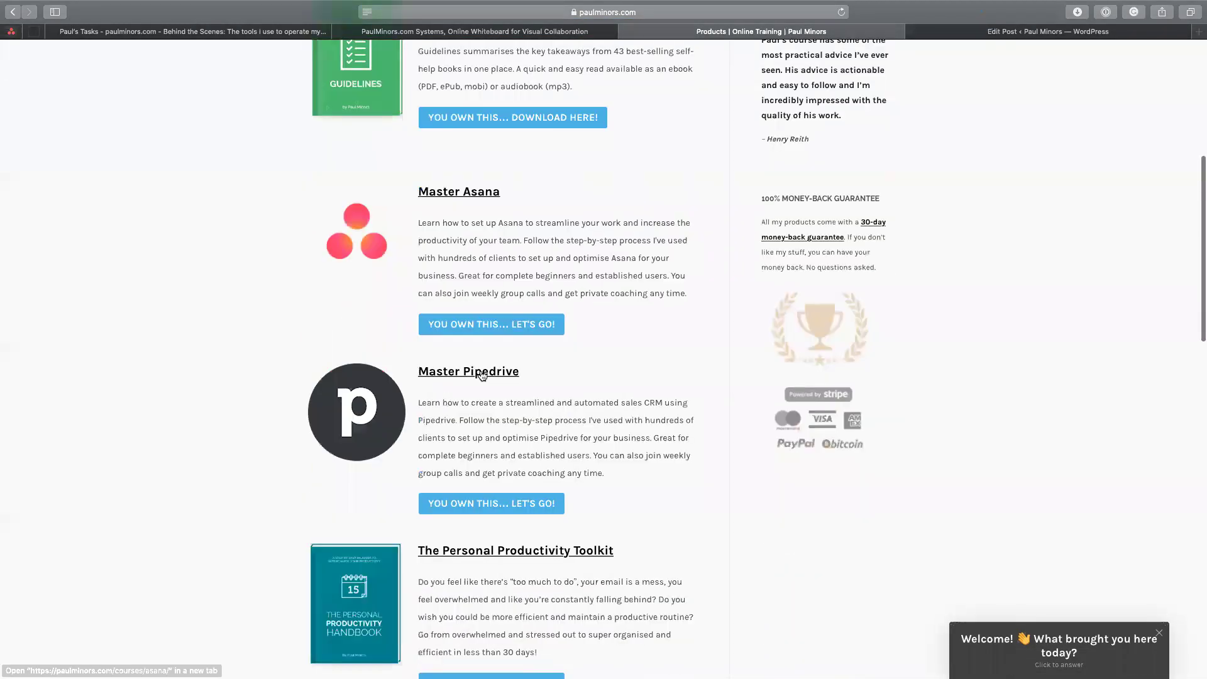
left_click(481, 215)
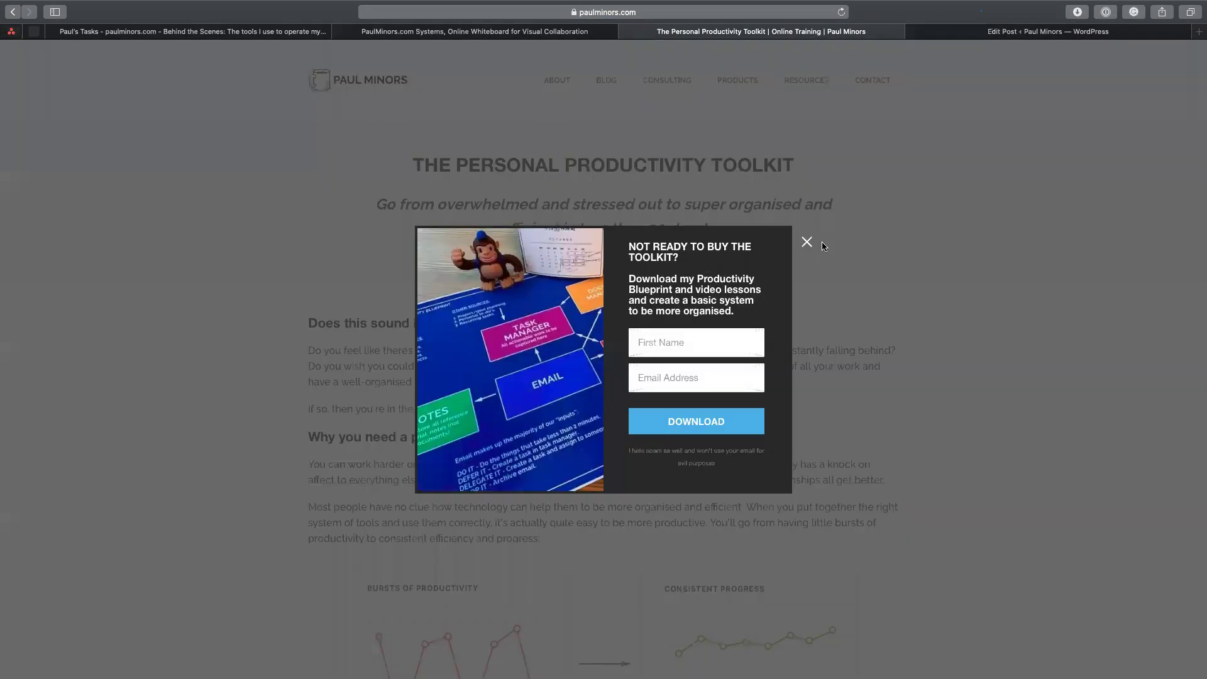
left_click(809, 243)
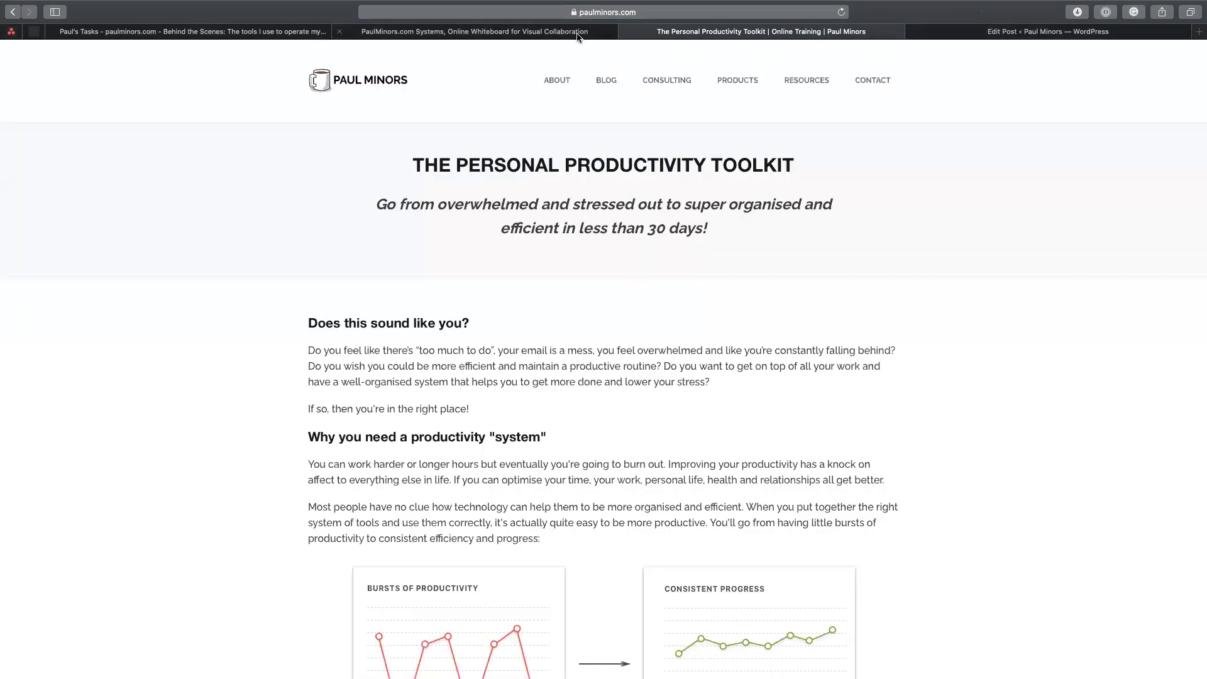
Return to the WordPress admin and open OptimizePress's Create New Page screen.
left_click(578, 37)
left_click(990, 34)
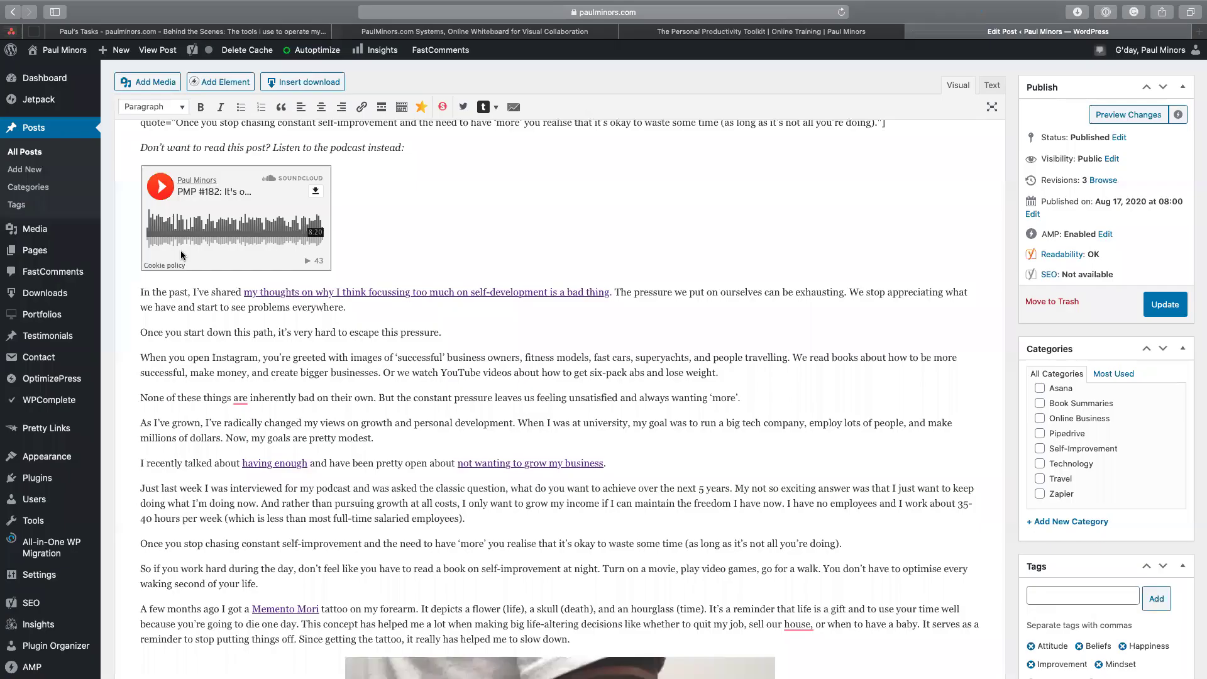
mouse_move(60, 378)
left_click(114, 381)
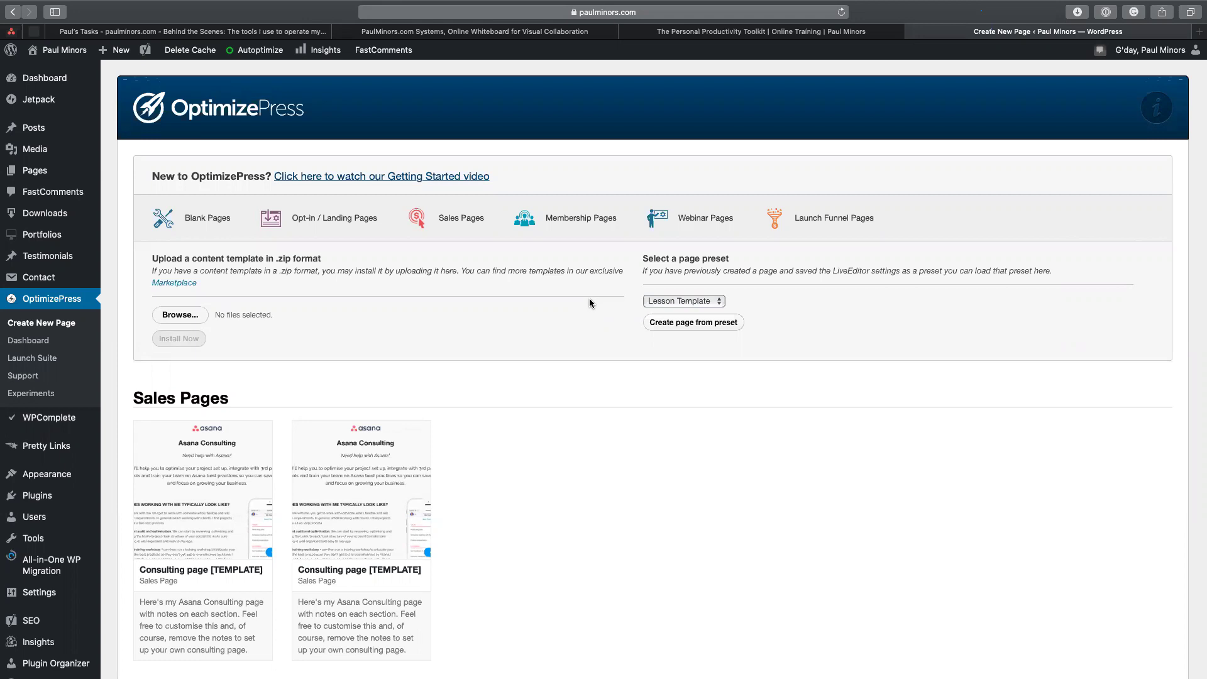
Open the edit page for The Personal Productivity Toolkit (Standard) through the bookmark search "bb ppt" and close the Create New Page tab.
key("alt+space")
type("bb")
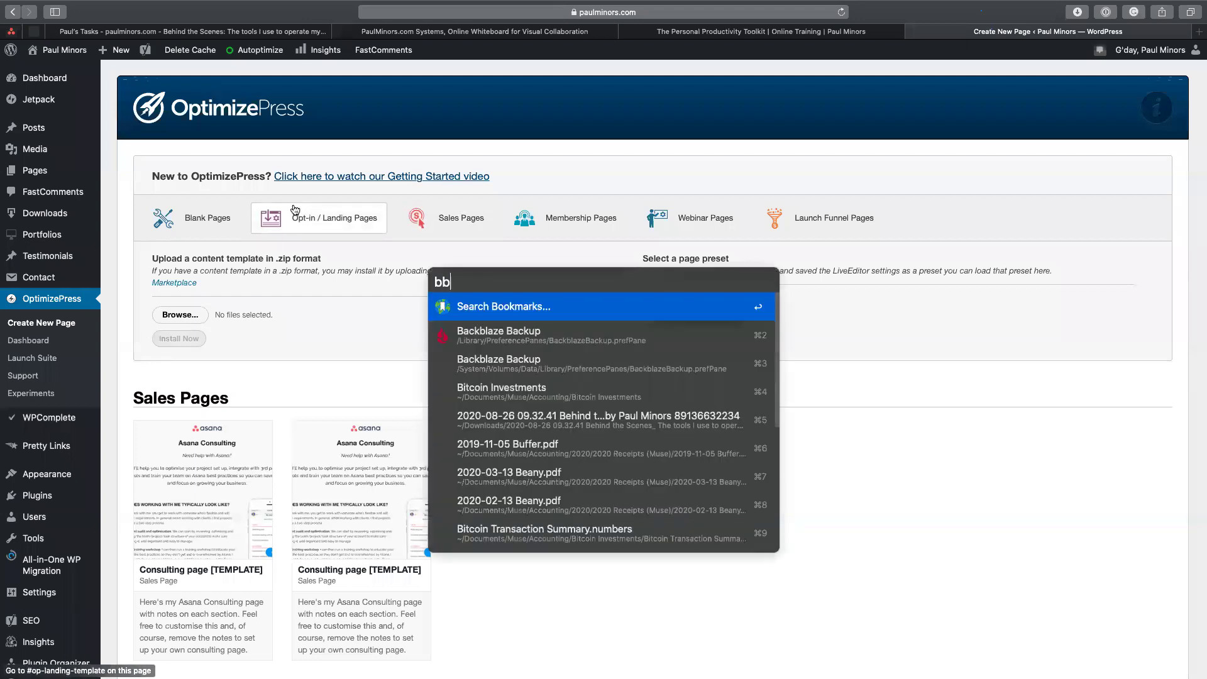
type(" ppt")
key("Return")
key("super+shift+bracketleft")
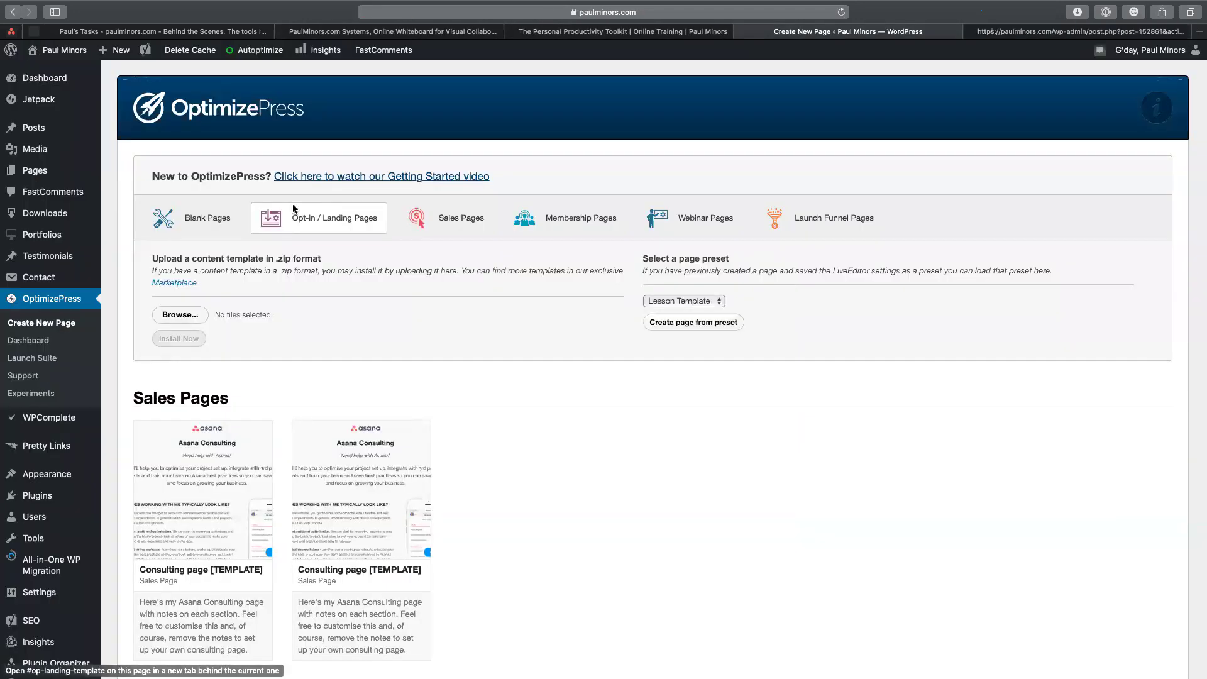
key("super+w")
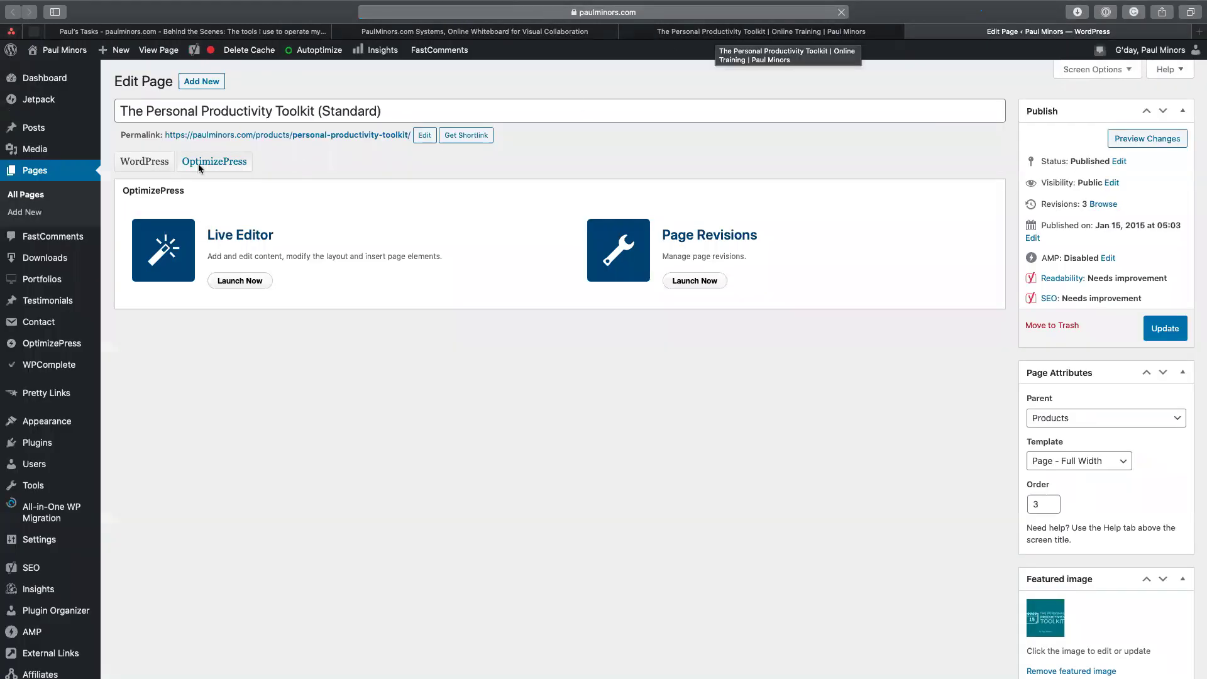
View the toolkit page's WordPress settings, return to its OptimizePress options and launch the Live Editor.
left_click(153, 162)
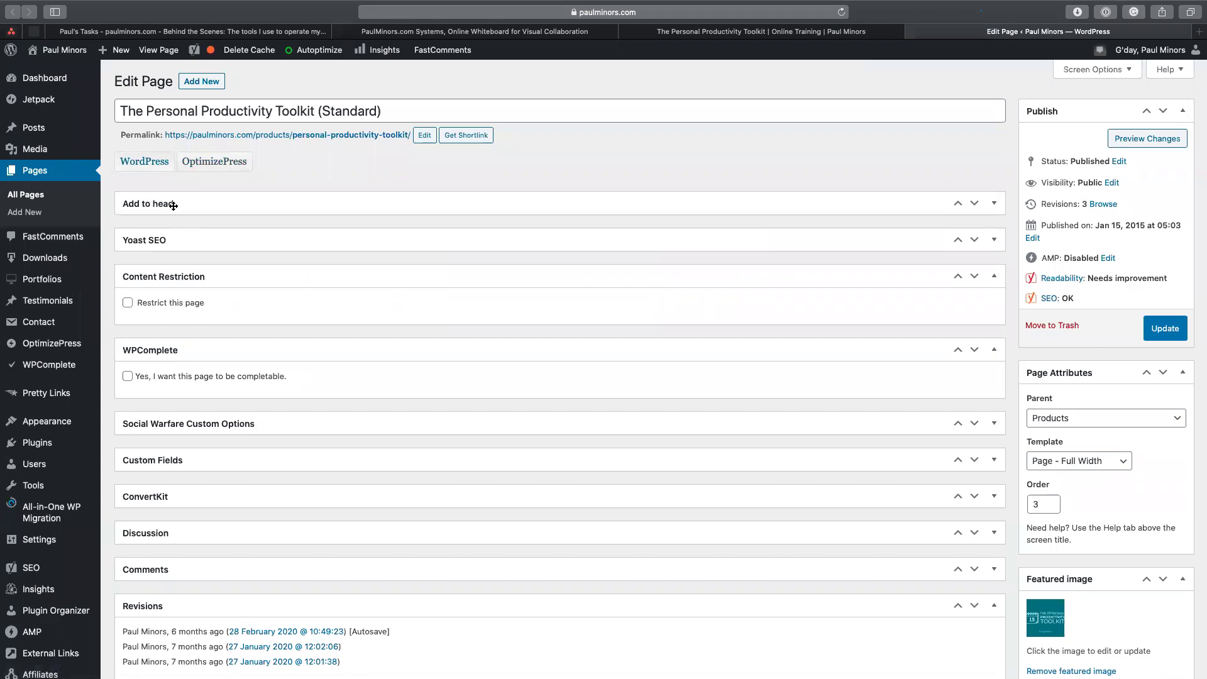
left_click(215, 165)
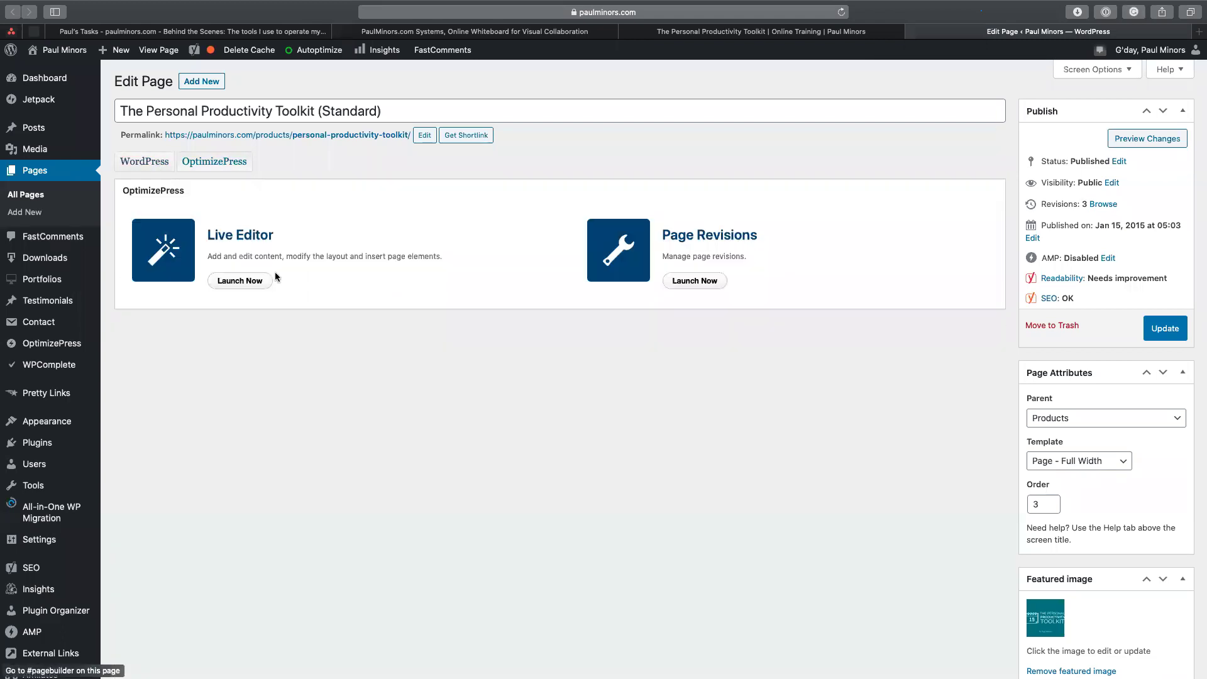
left_click(244, 281)
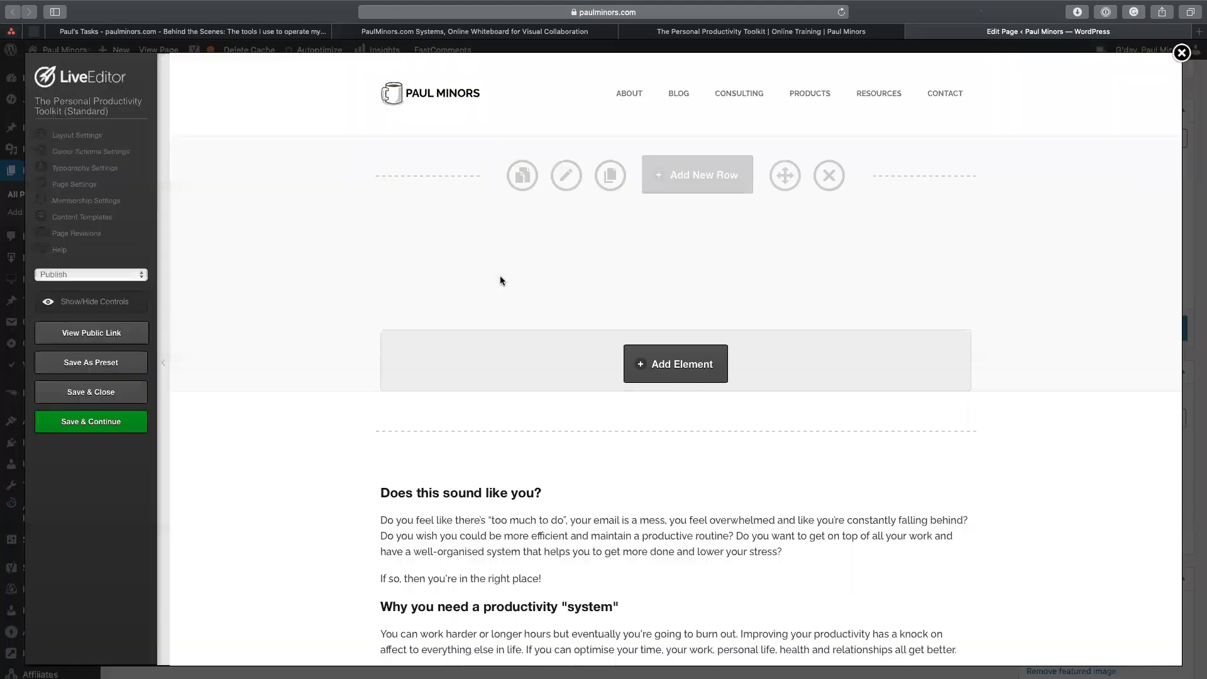
Open the "Does this sound like you?" text block for editing in the Live Editor and close it without changes.
scroll(603, 248, "down", 3)
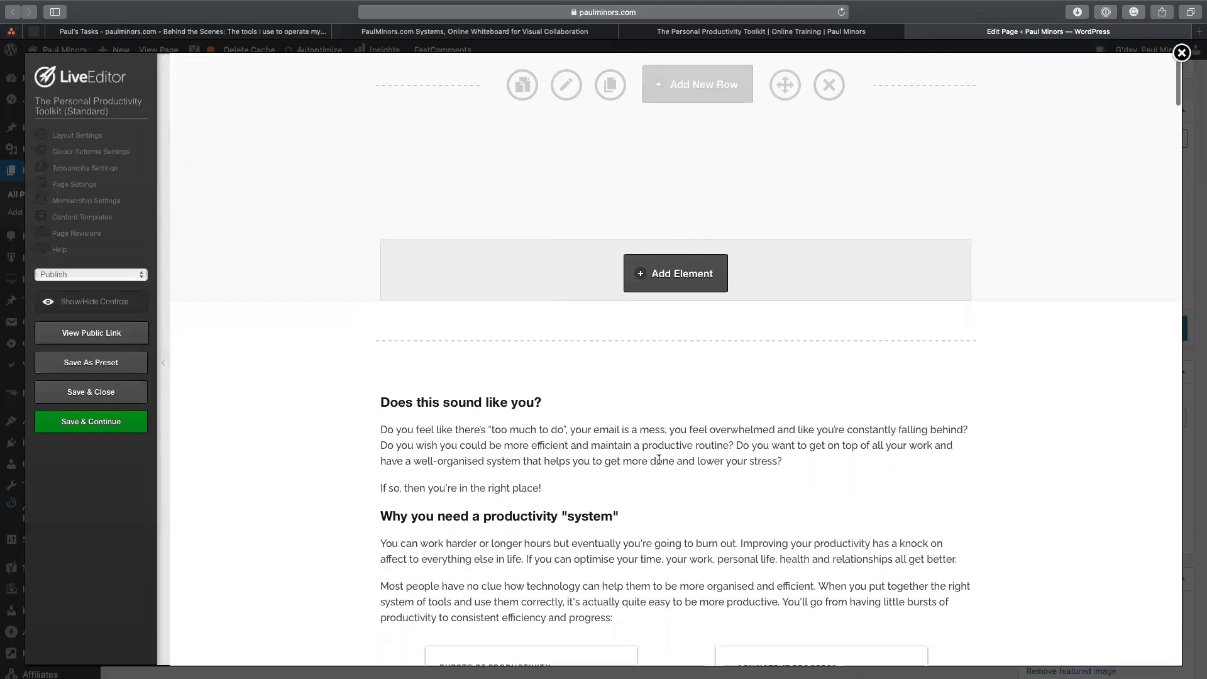
scroll(549, 316, "down", 6)
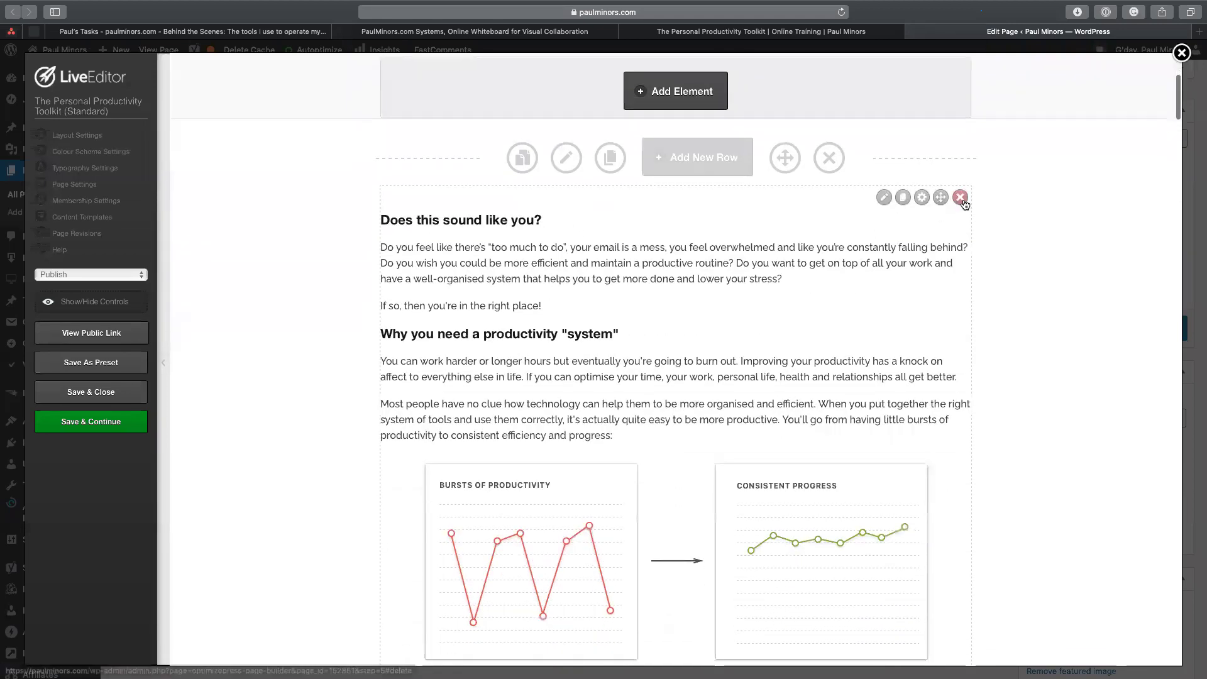
left_click(700, 291)
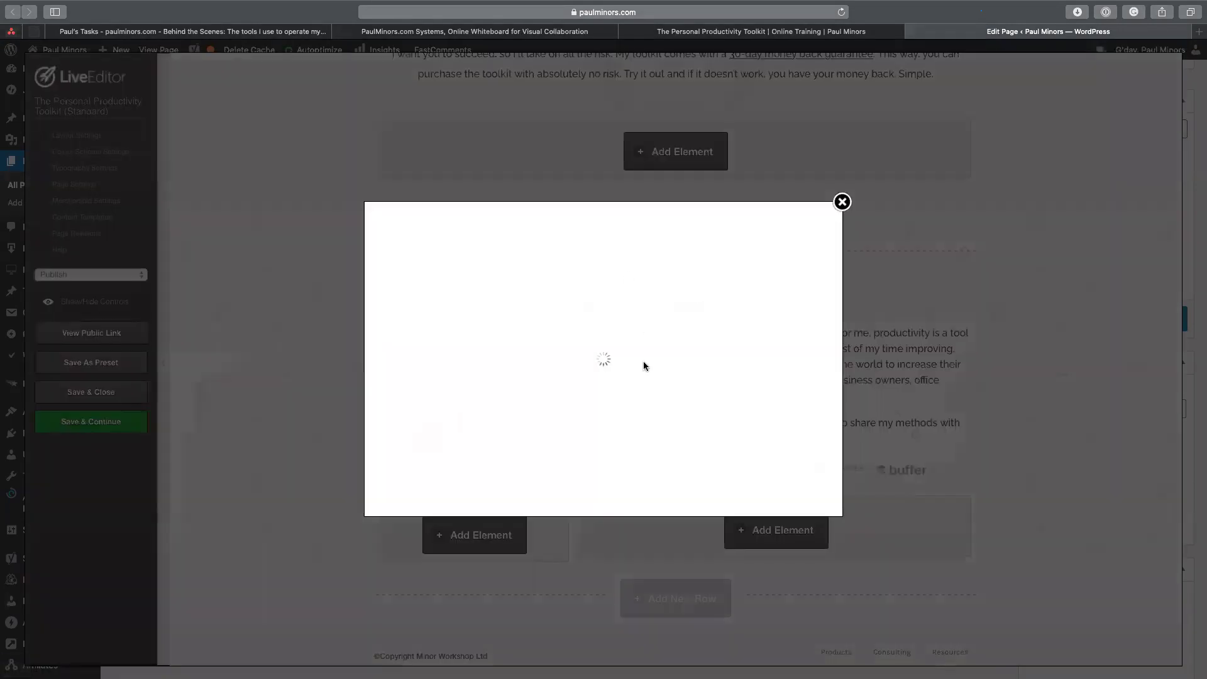
scroll(631, 419, "down", 5)
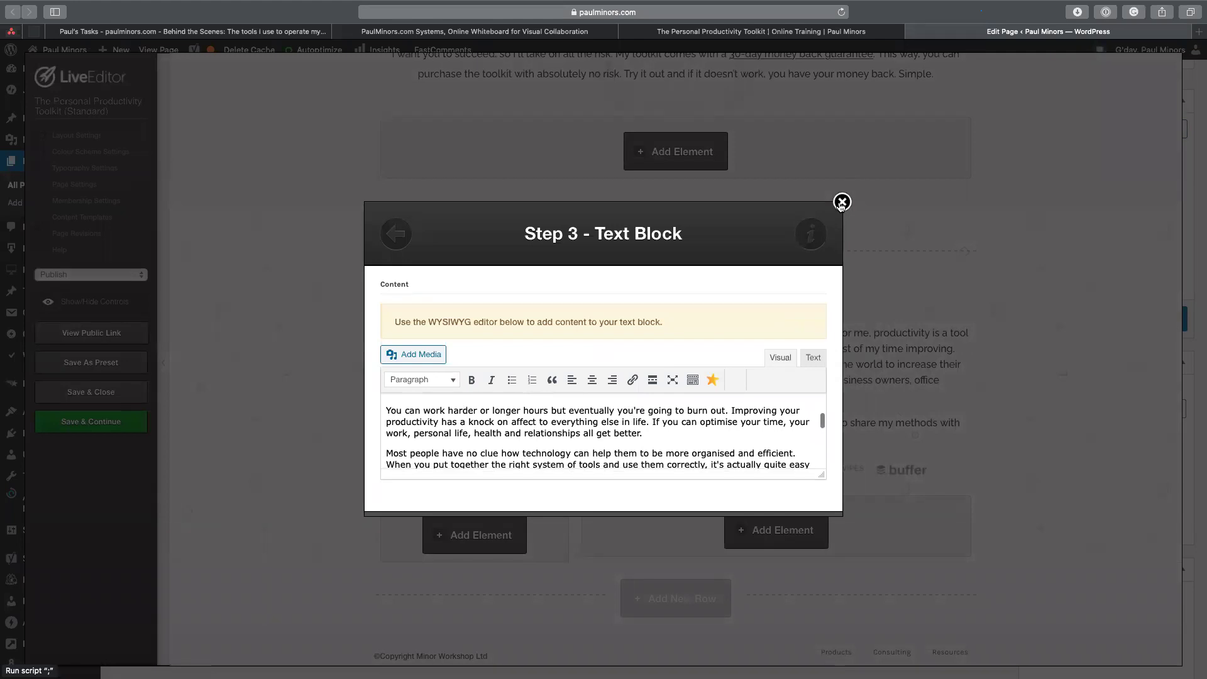
key("Escape")
Browse the elements available for insertion above the toolkit page's pricing table in the Live Editor, and close the list without adding one.
scroll(577, 249, "up", 15)
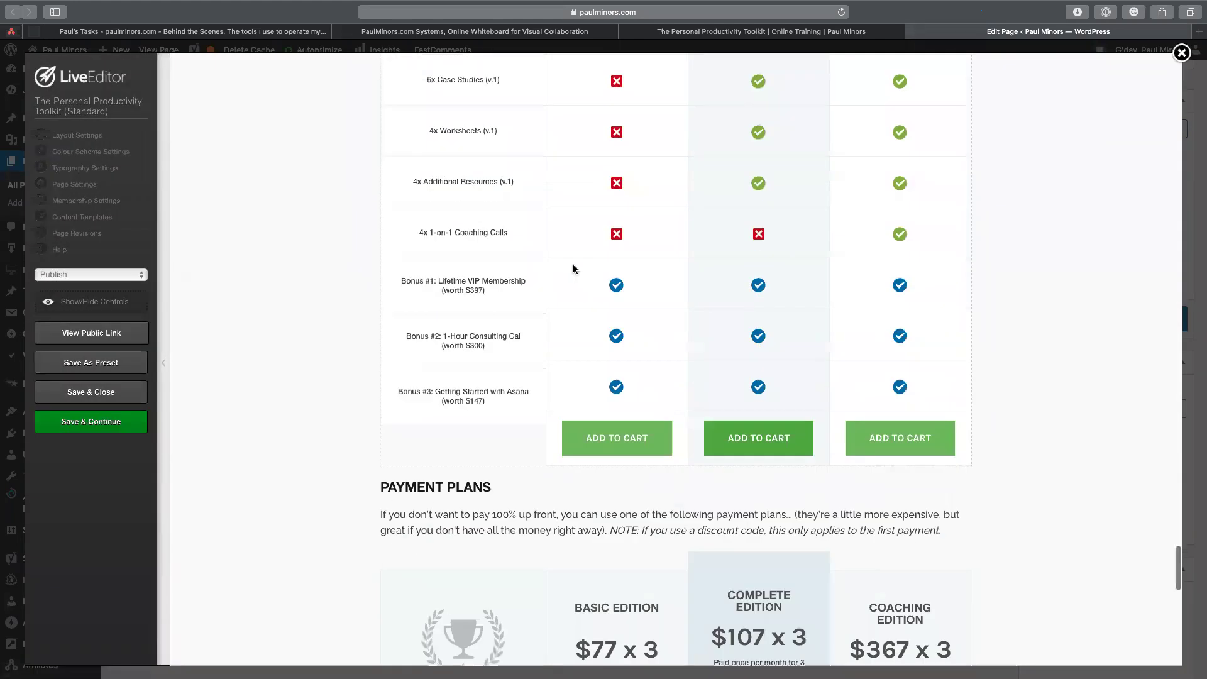
scroll(581, 258, "up", 5)
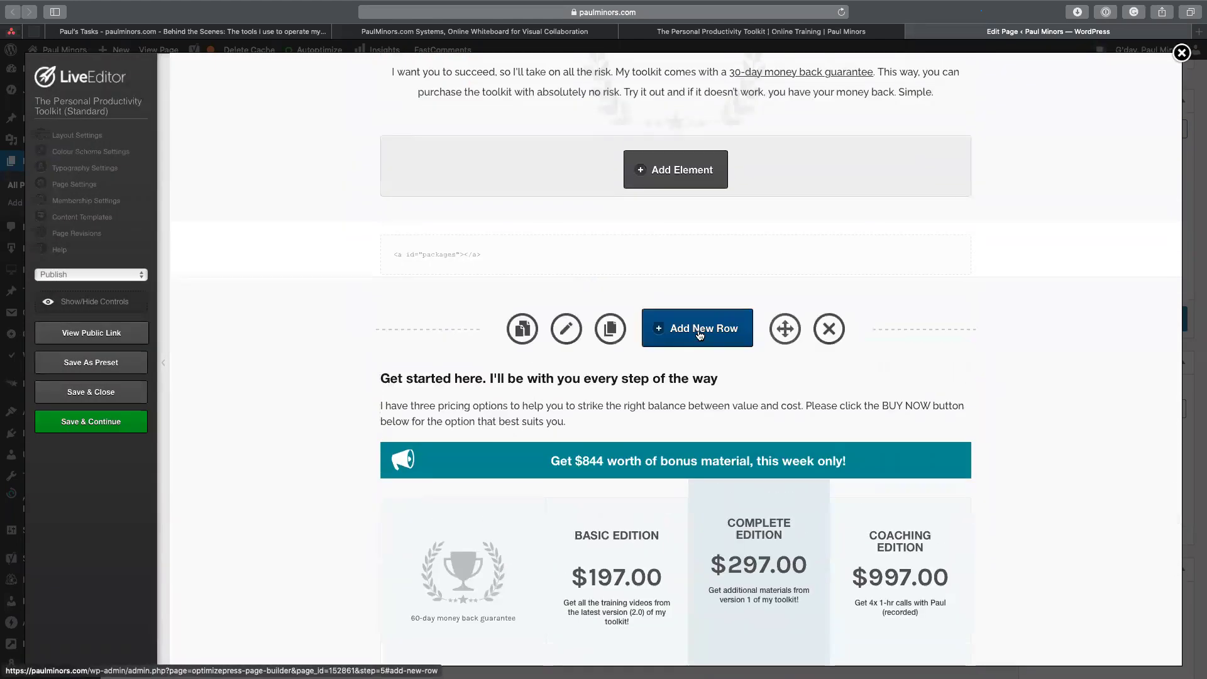
left_click(673, 176)
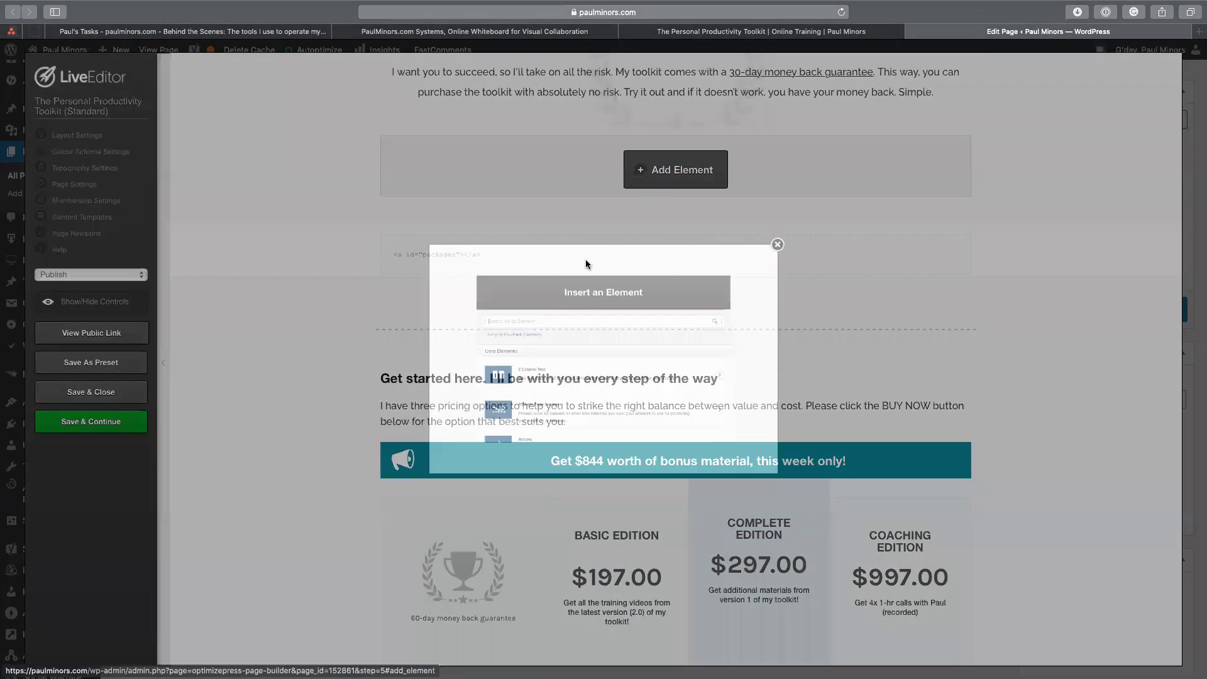
scroll(585, 416, "down", 3)
scroll(585, 415, "down", 5)
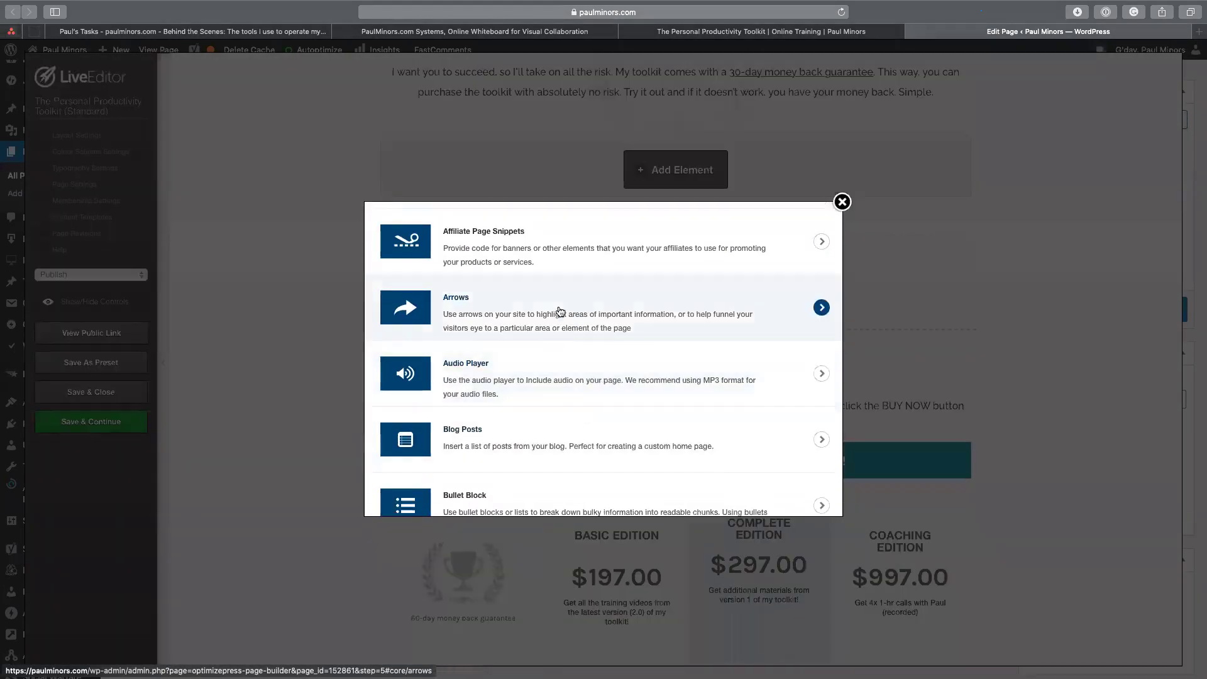
scroll(570, 370, "down", 7)
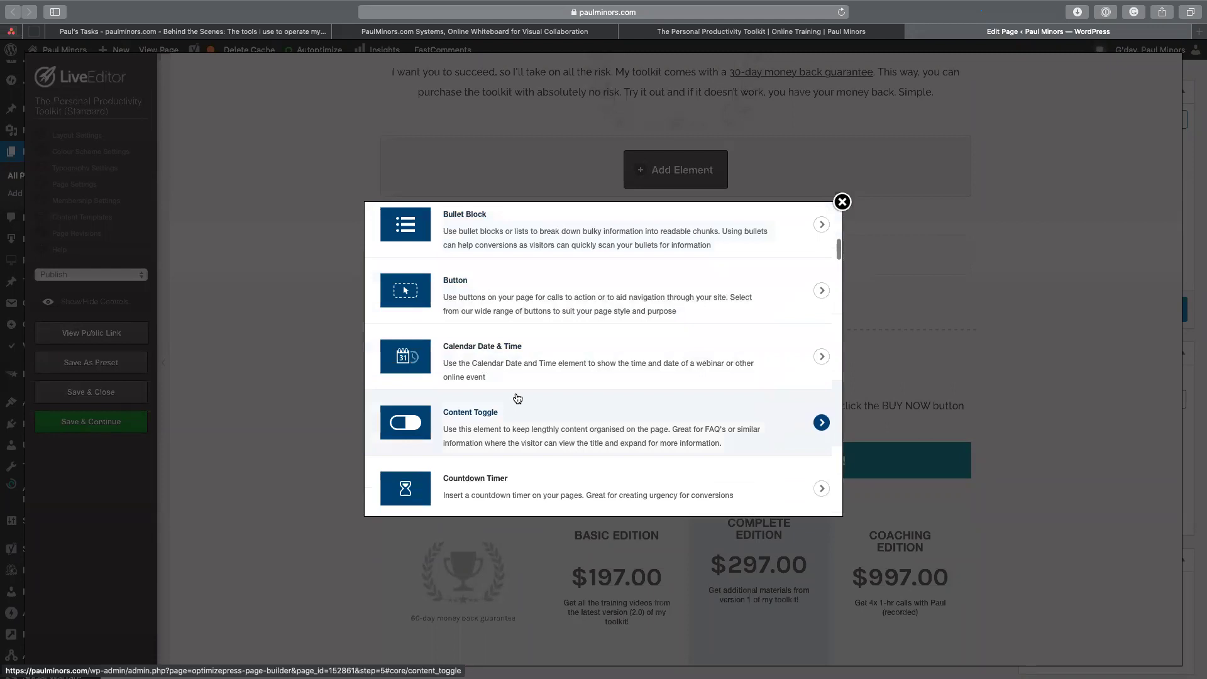
left_click(841, 201)
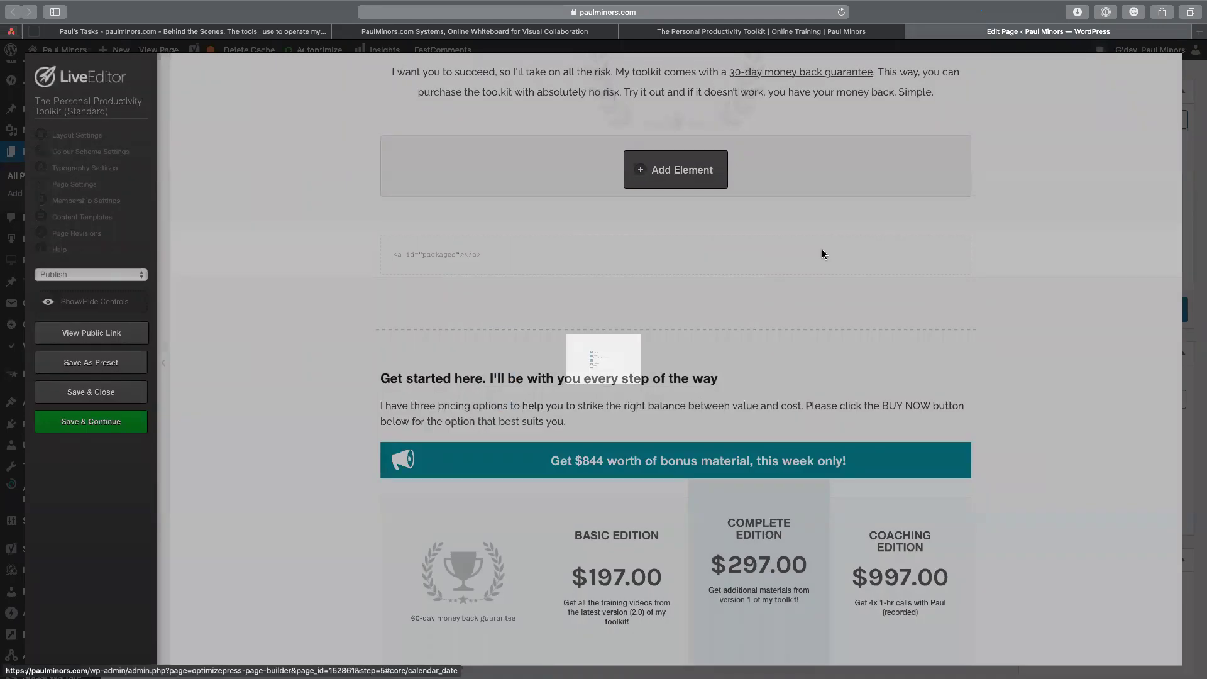
Look over the toolkit page's bonus material sections in the Live Editor and close the Edit Page browser tab.
scroll(794, 304, "up", 8)
scroll(783, 306, "up", 15)
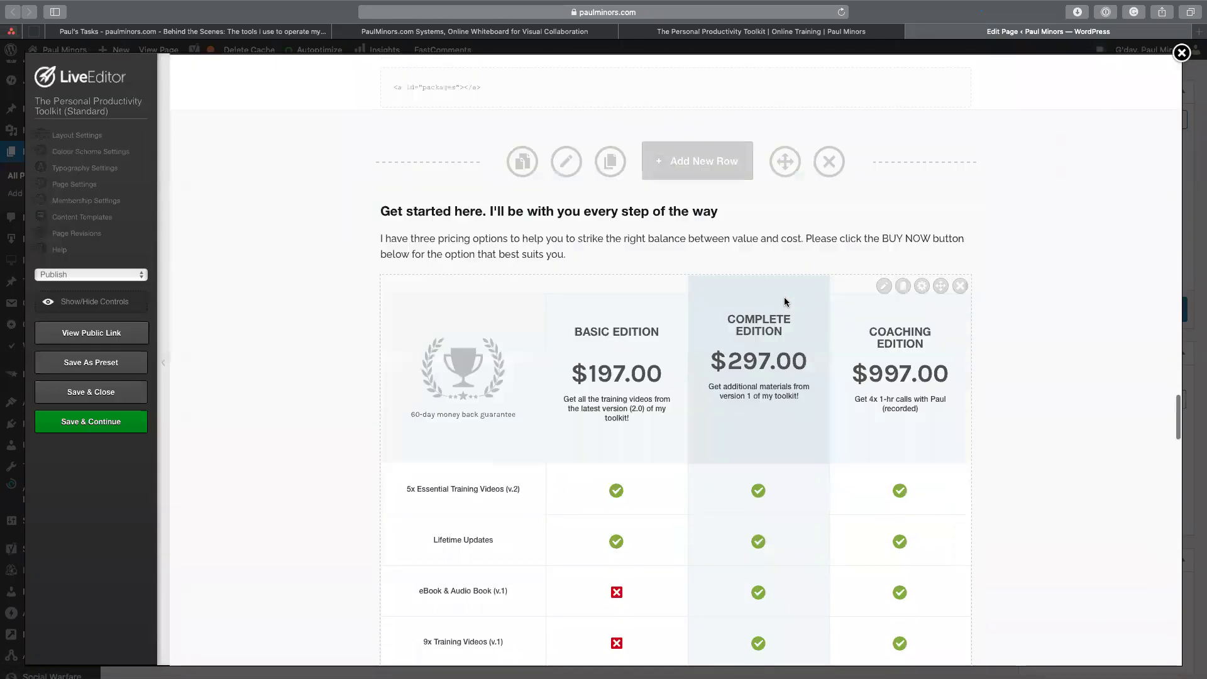
scroll(785, 296, "up", 12)
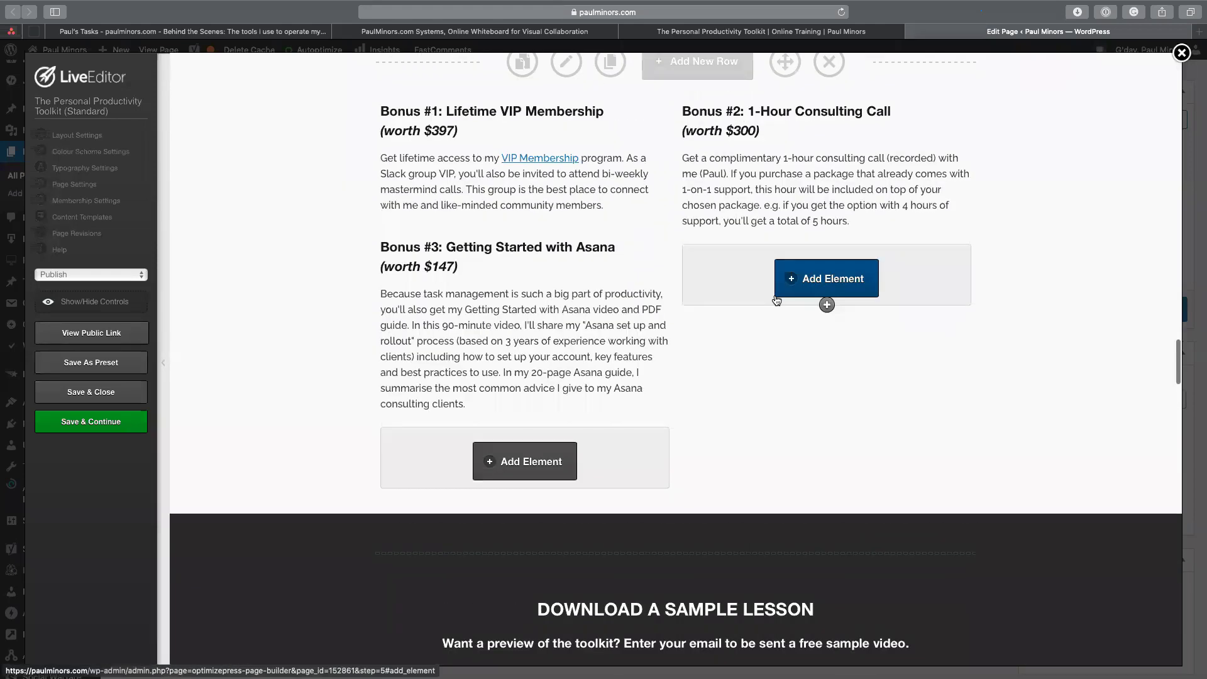
scroll(778, 297, "up", 10)
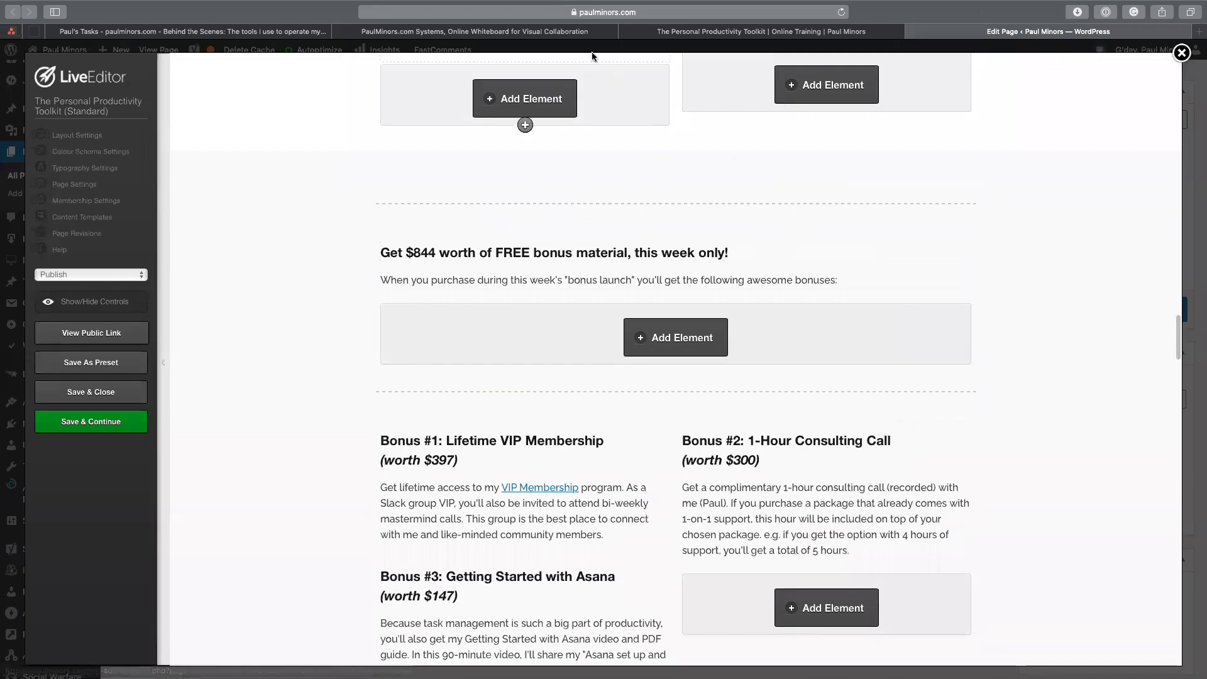
left_click(914, 33)
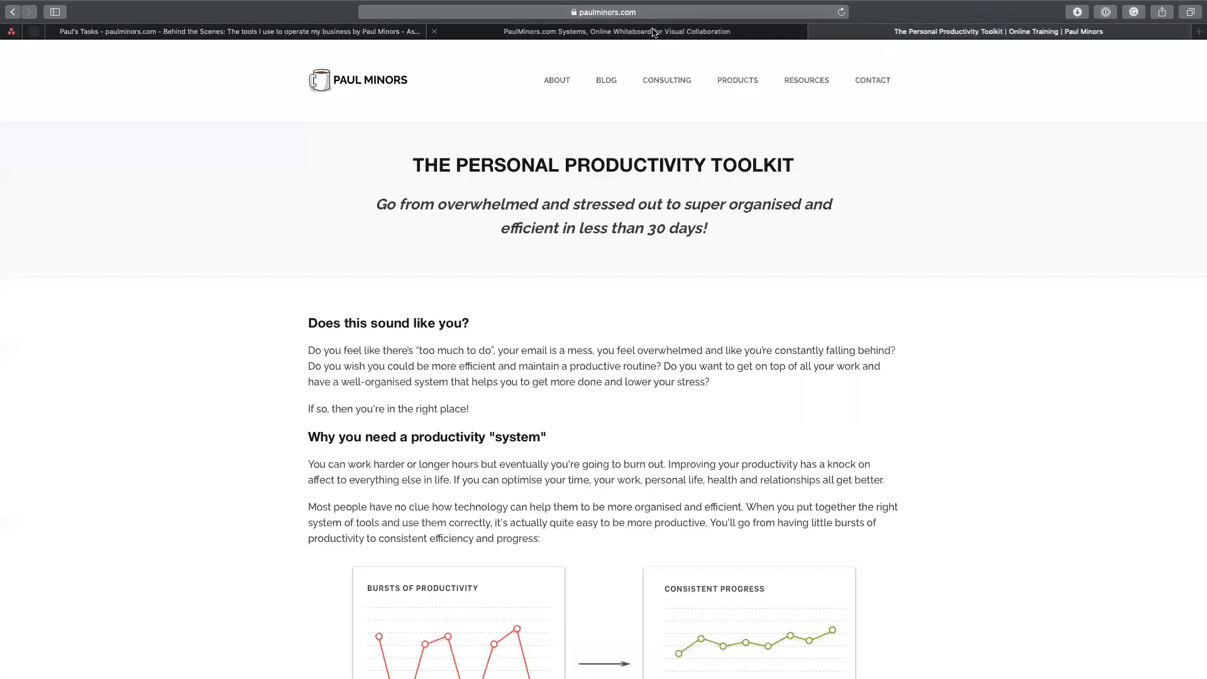
Switch to the PaulMinors.com Systems board in Miro and review the WEBSITE notes, selecting and deselecting the text block.
left_click(618, 32)
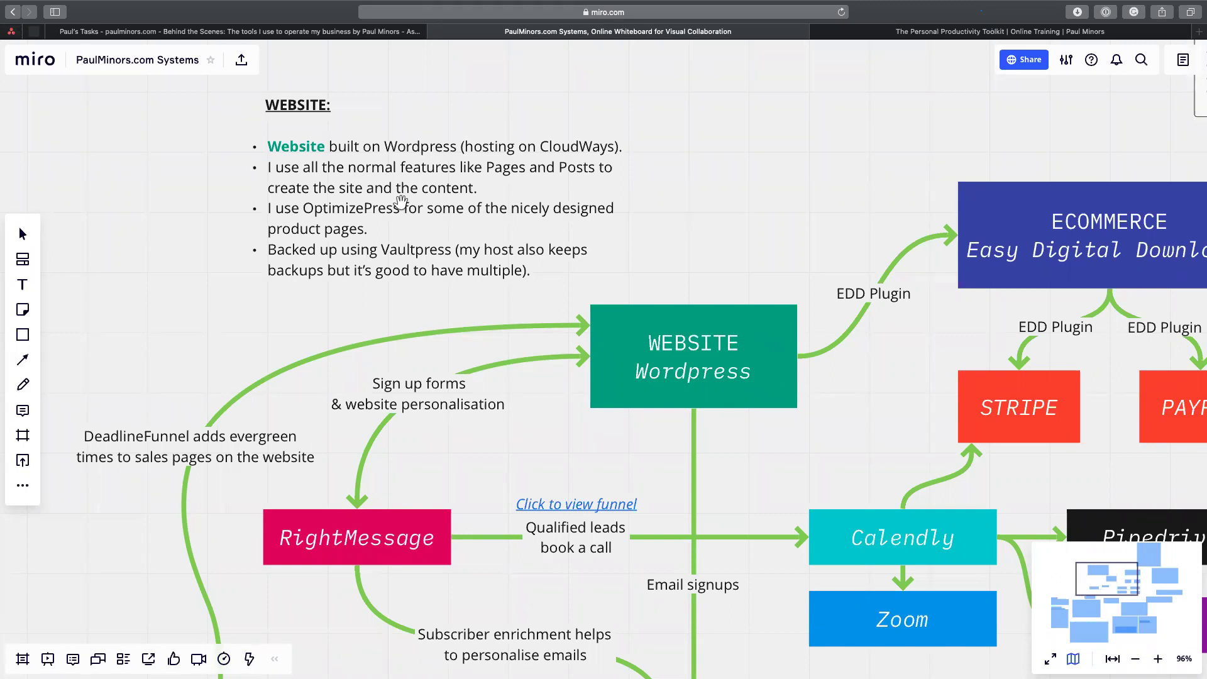
left_click(576, 142)
left_click(614, 130)
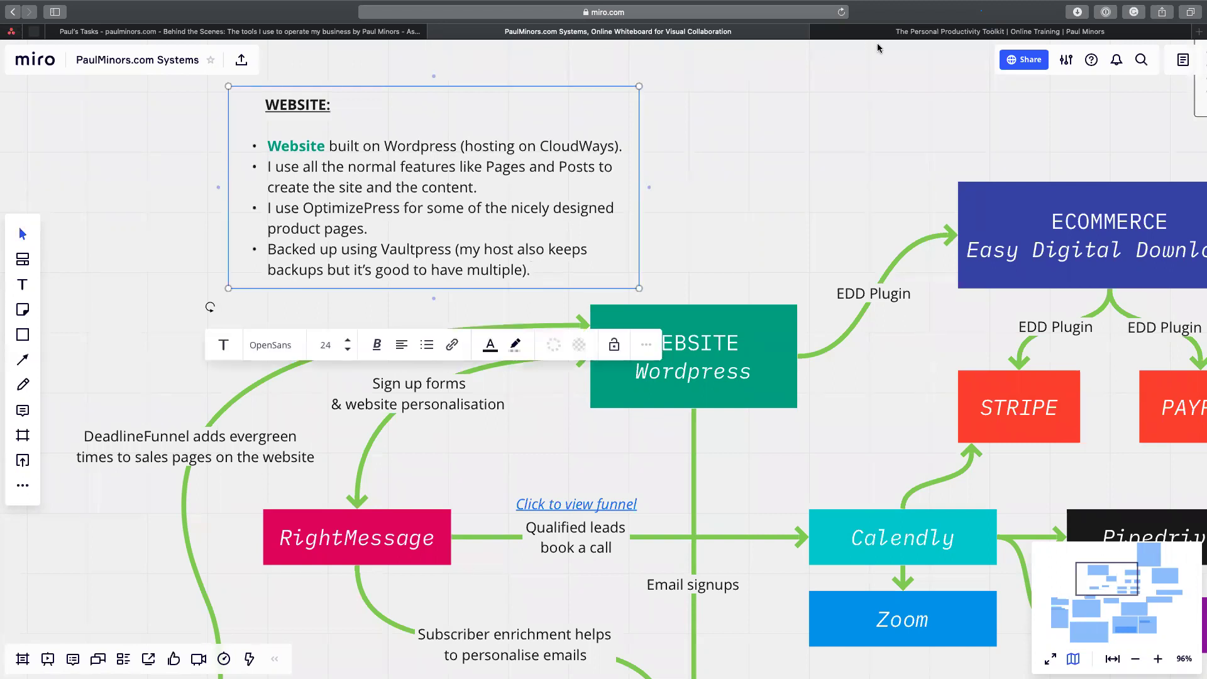
left_click(745, 187)
Open the WordPress edit page for the Master Asana download through the "bb" bookmark search.
key("alt+space")
type("bb")
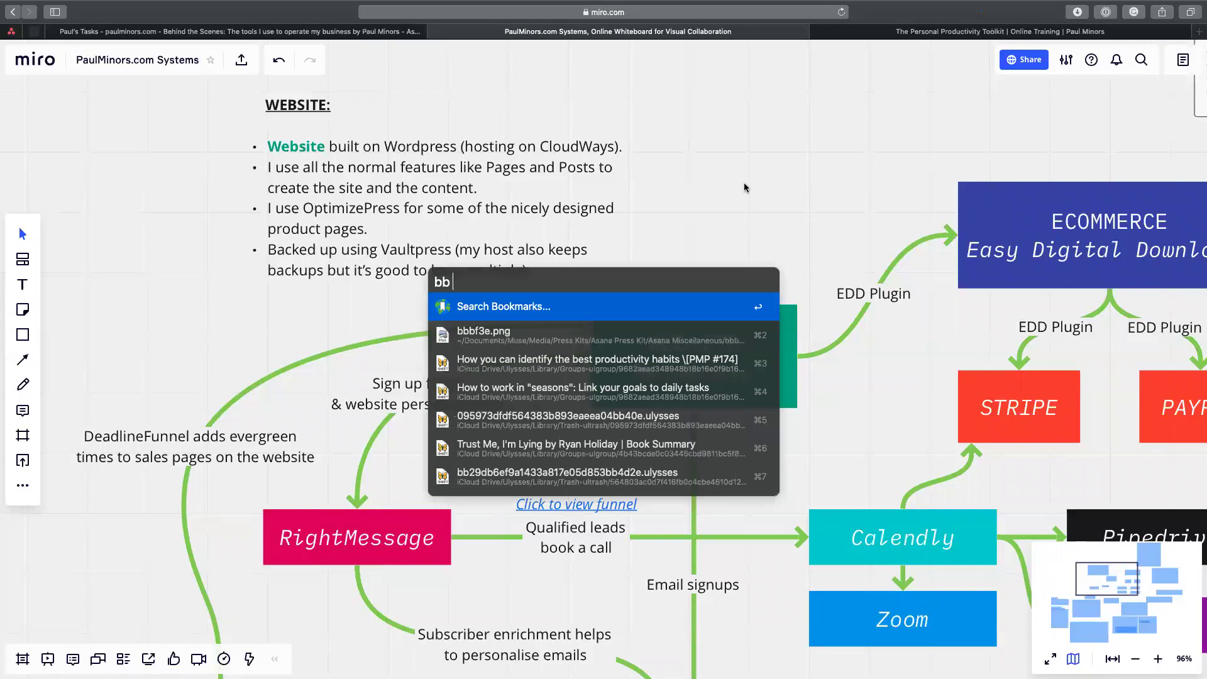
type(" vaul")
key("BackSpace")
key("BackSpace")
key("BackSpace")
key("BackSpace")
key("BackSpace")
type("ma")
key("Return")
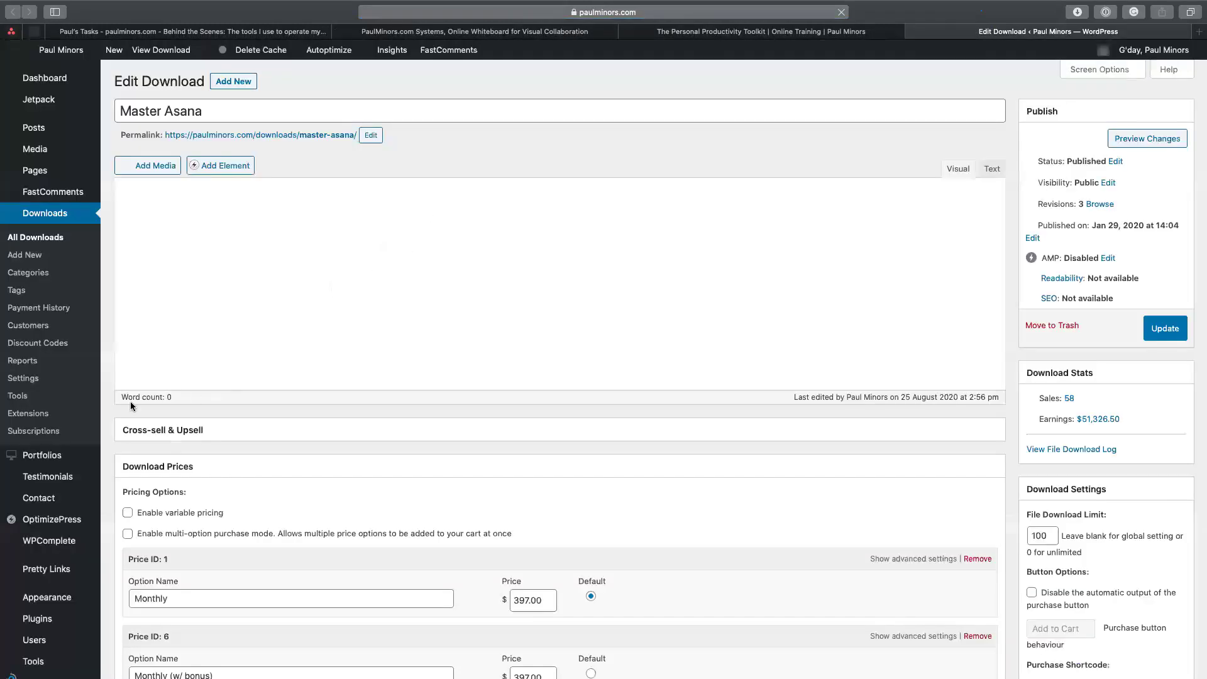
Look over the Master Asana download's settings and the sections available in the WordPress admin.
scroll(67, 408, "down", 5)
scroll(67, 409, "up", 5)
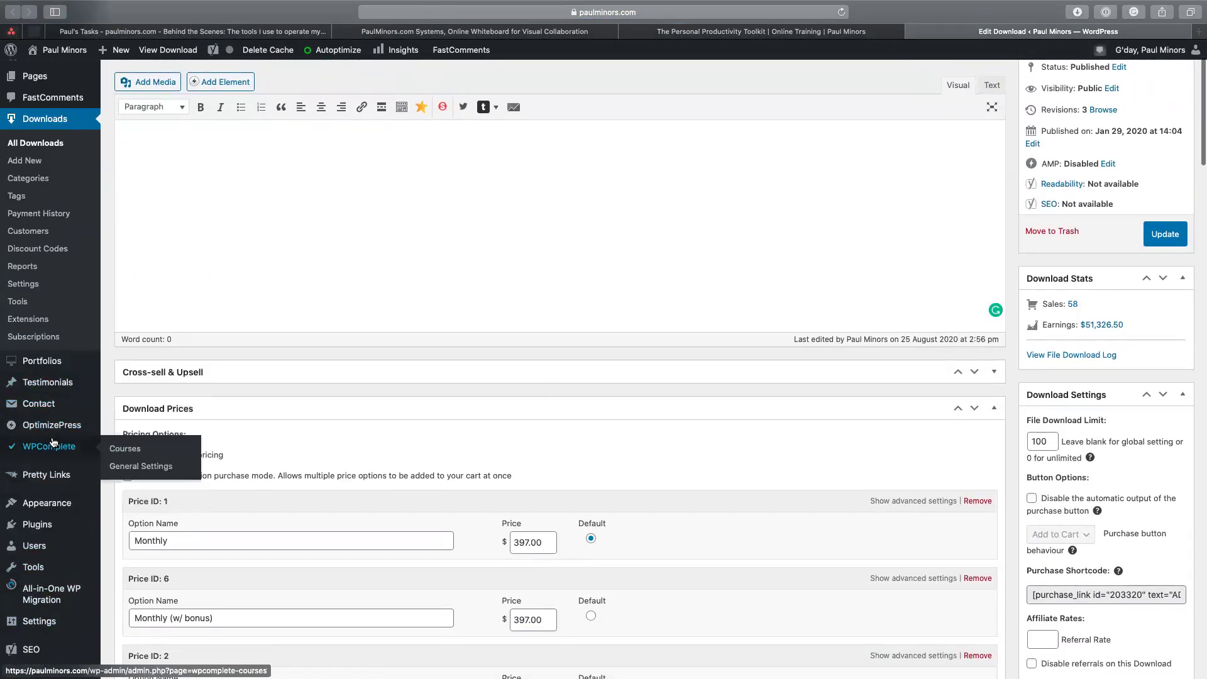
mouse_move(39, 619)
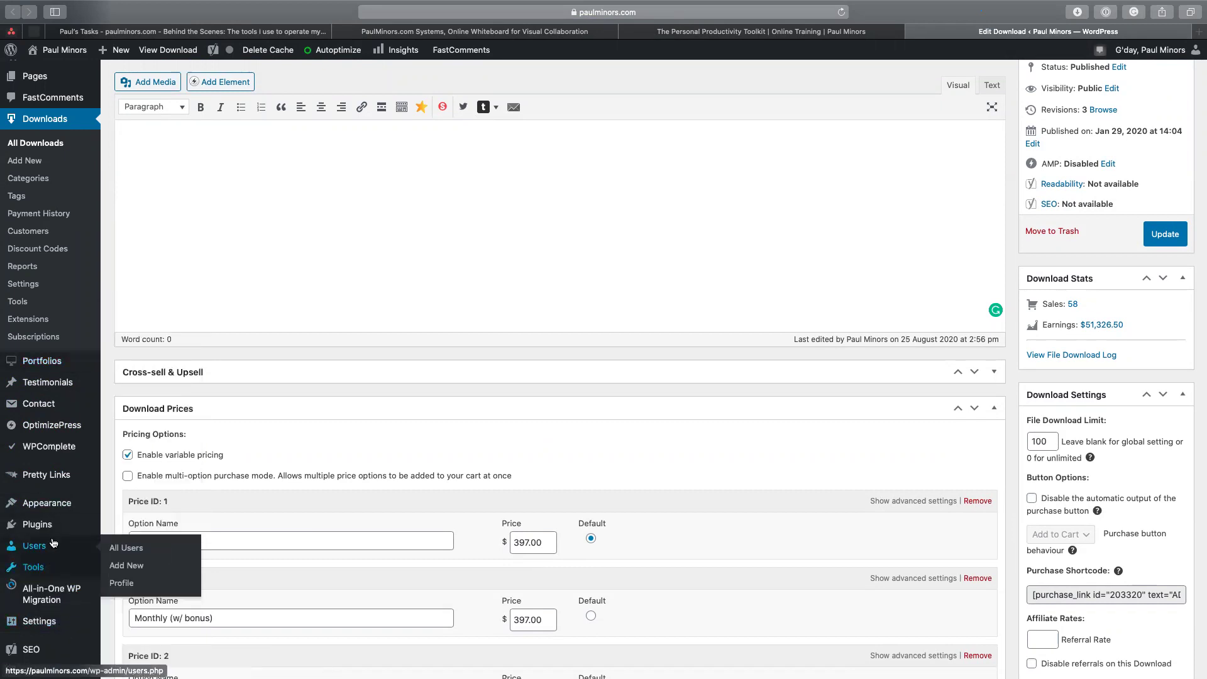
scroll(56, 603, "up", 3)
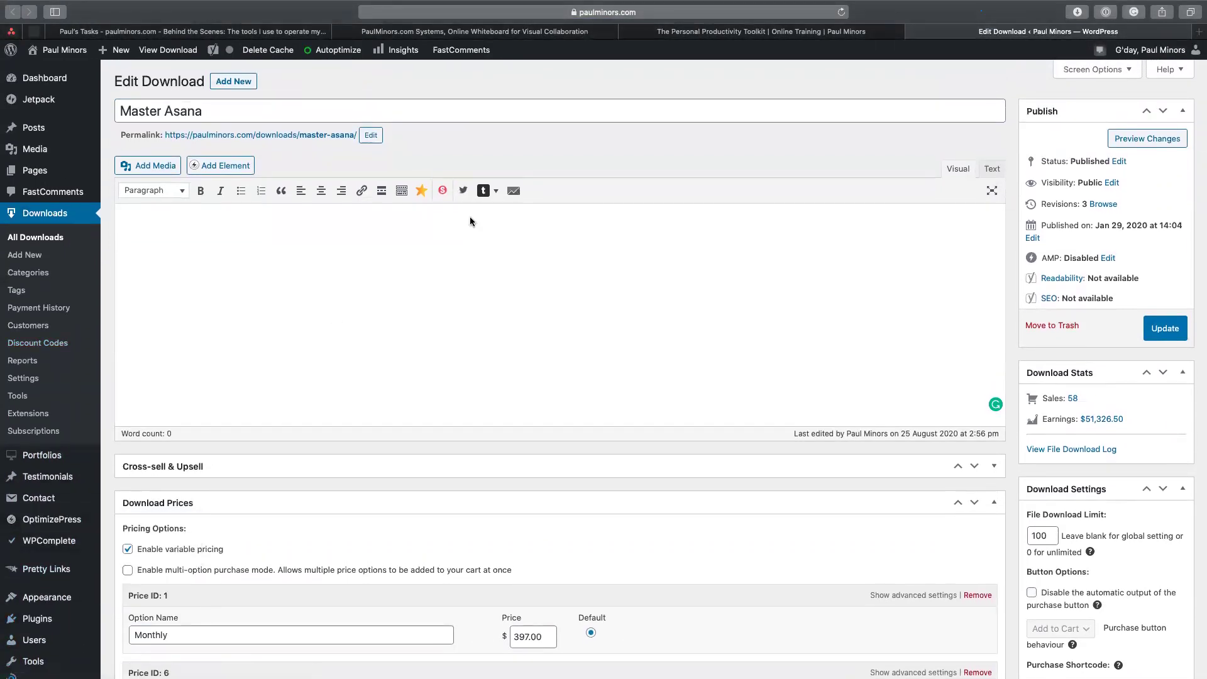
Return to the Miro board and examine the ECOMMERCE Easy Digital Downloads block and its payment connections.
left_click(514, 33)
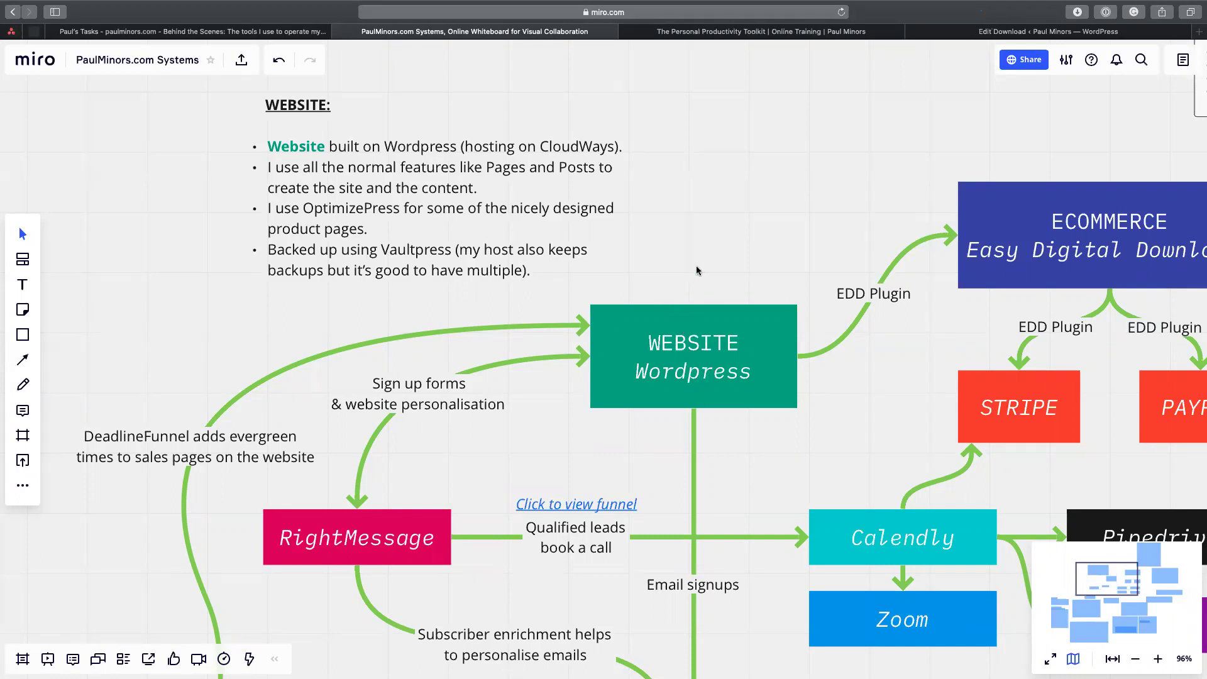
left_click_drag(733, 248, 537, 214)
scroll(739, 261, "right", 5)
scroll(738, 261, "right", 3)
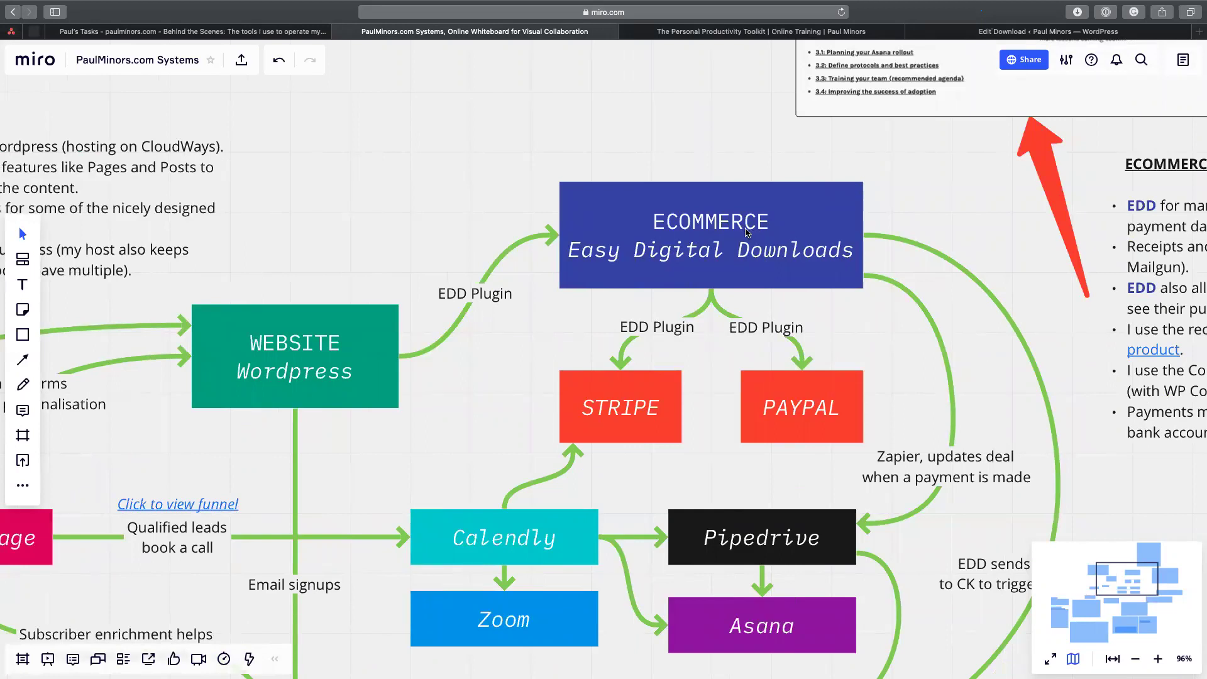
scroll(740, 233, "right", 2)
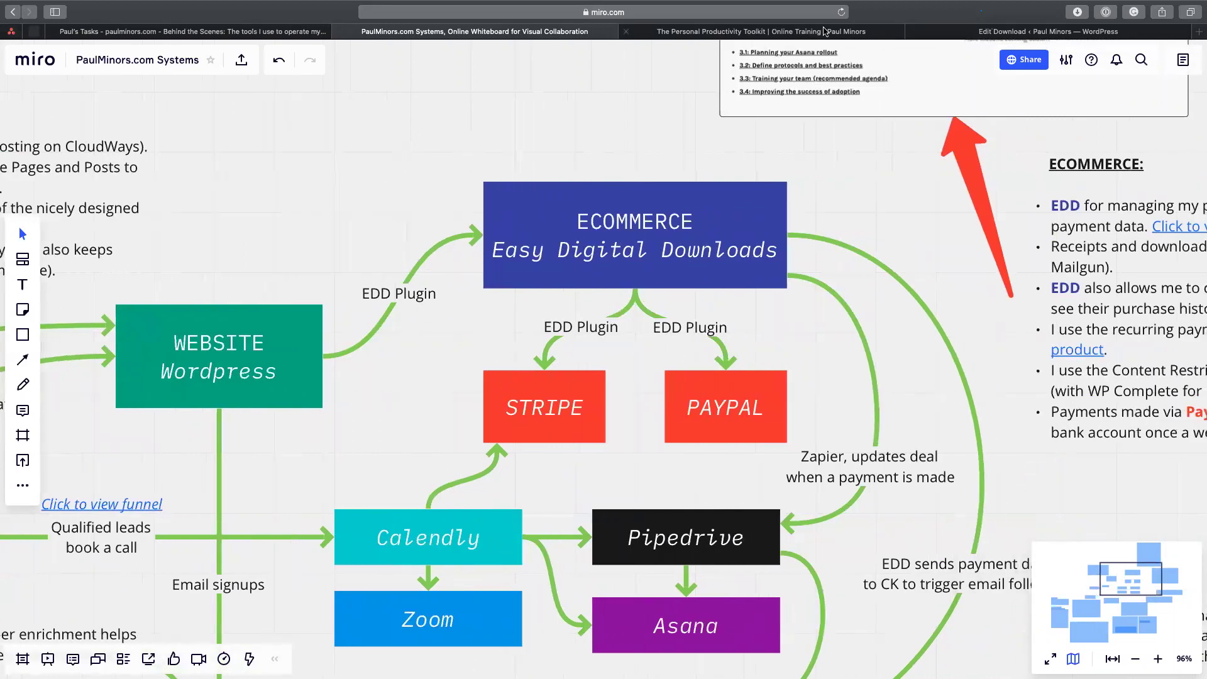
Return to the WordPress admin, open the list of all downloads and look through the products with their prices and sales.
left_click(653, 32)
left_click(940, 32)
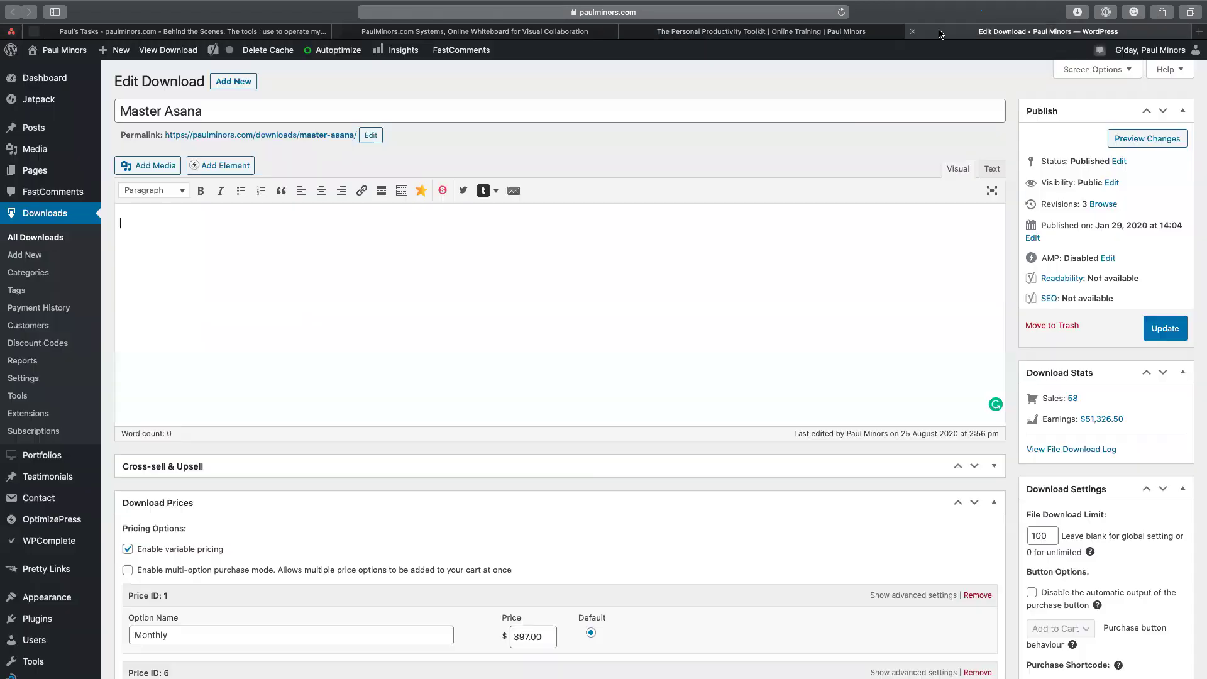
left_click(36, 239)
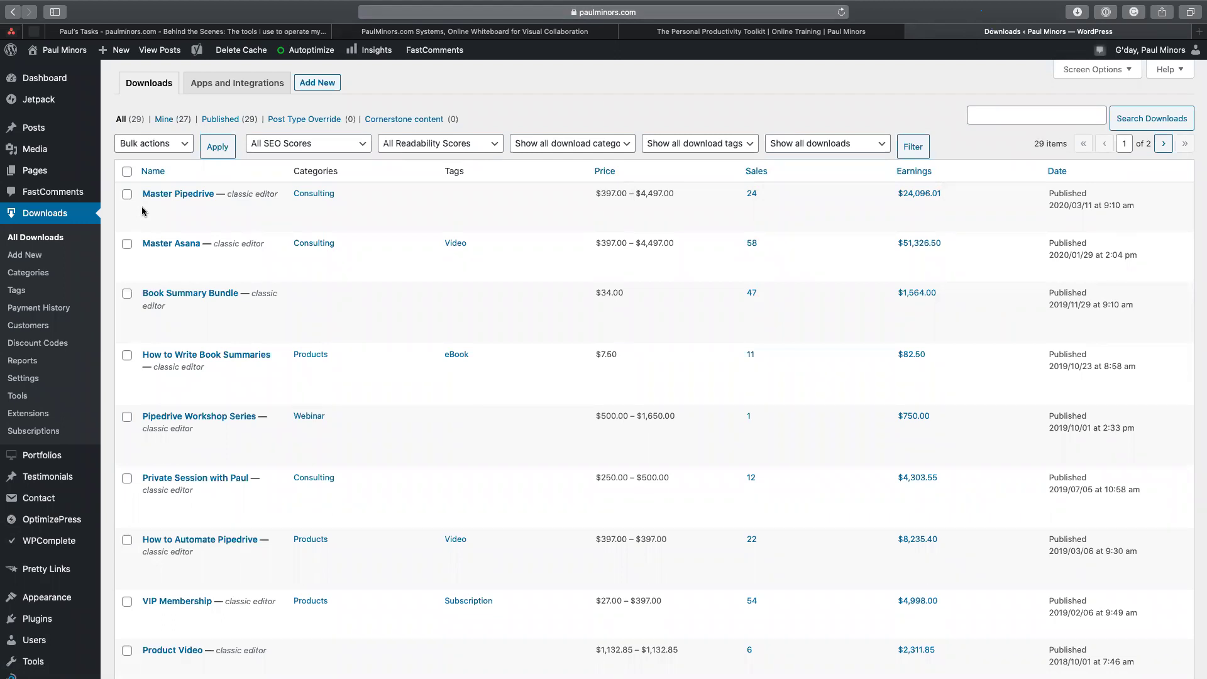
mouse_move(166, 205)
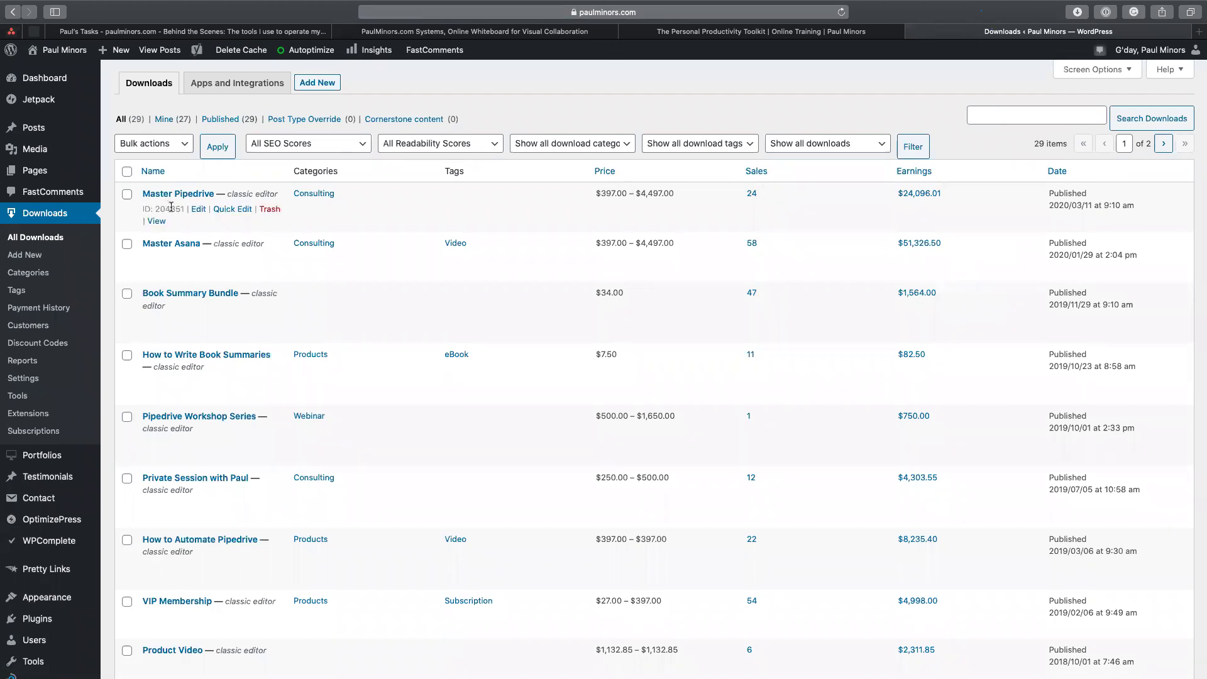
scroll(179, 350, "down", 1)
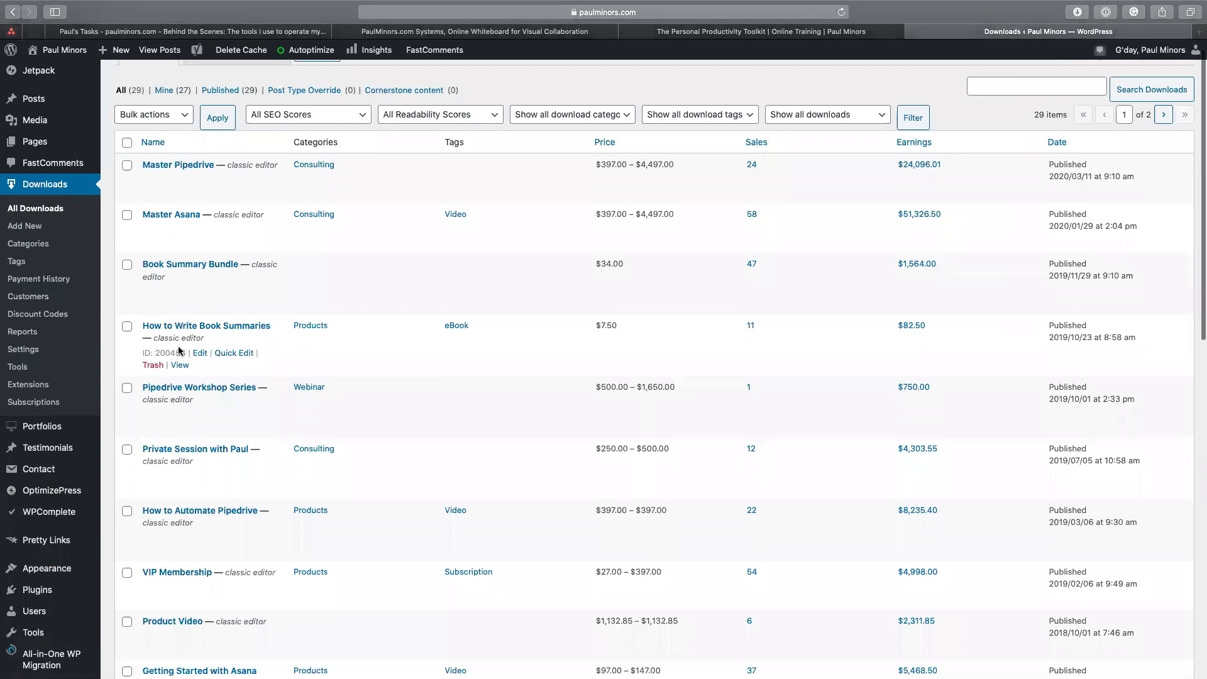
scroll(182, 352, "down", 8)
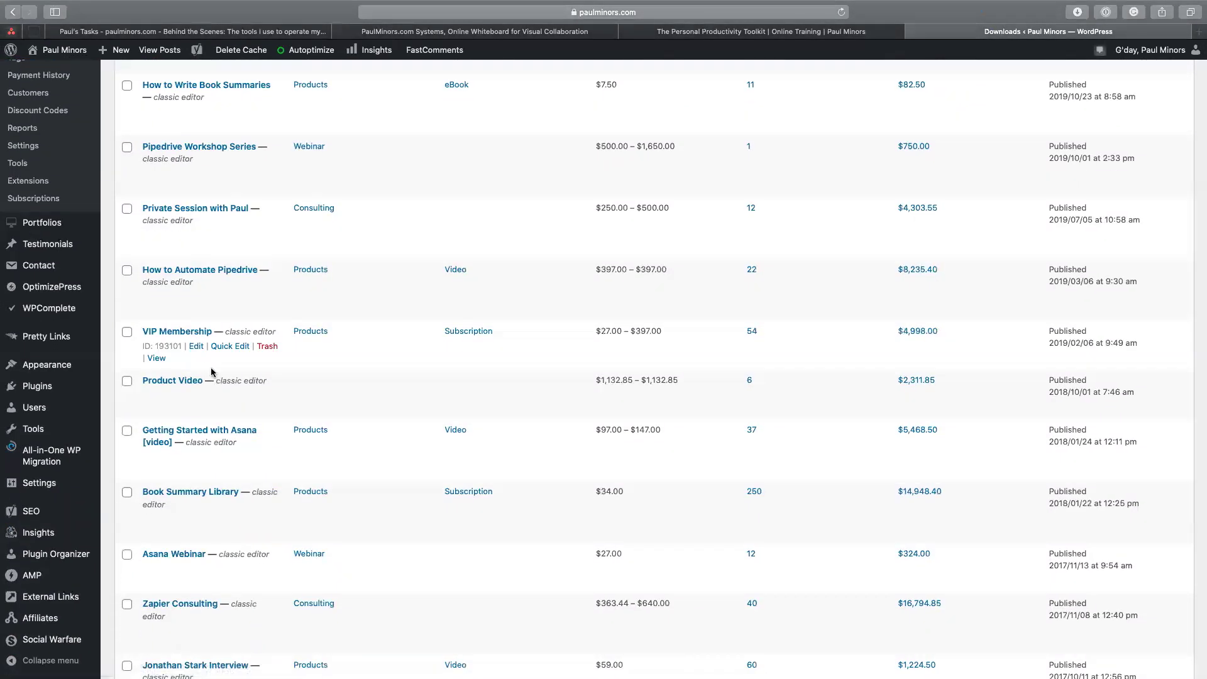
scroll(211, 372, "down", 10)
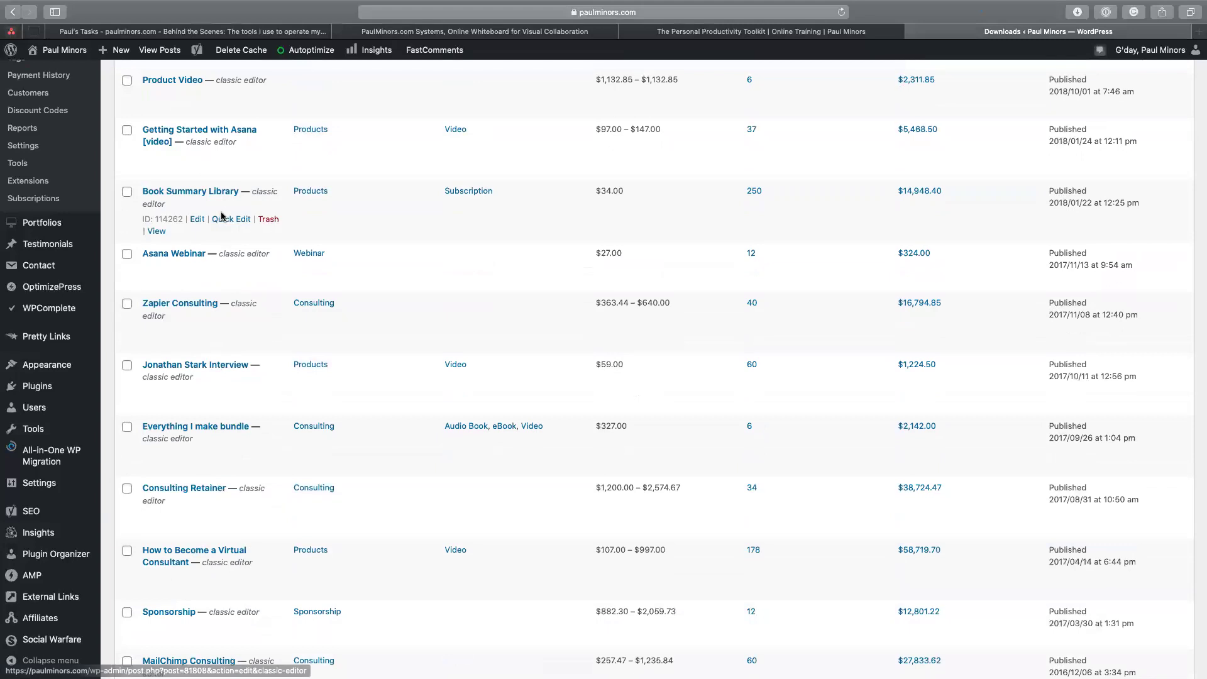
scroll(222, 217, "up", 10)
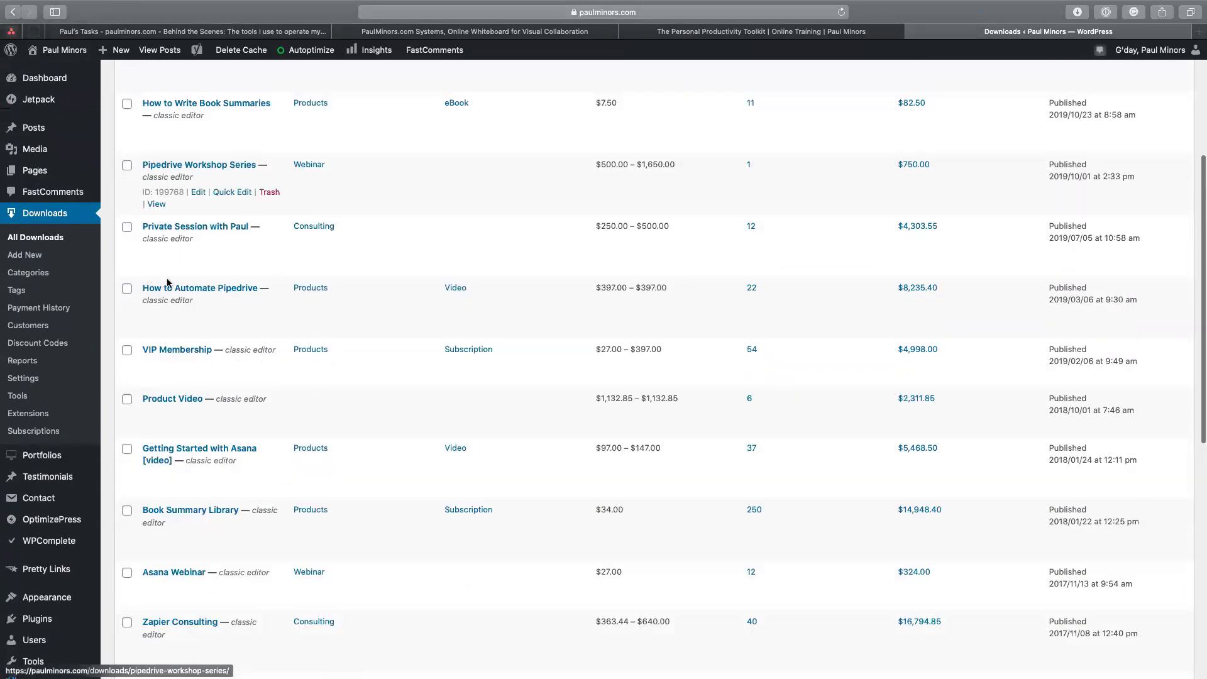
scroll(210, 310, "down", 1)
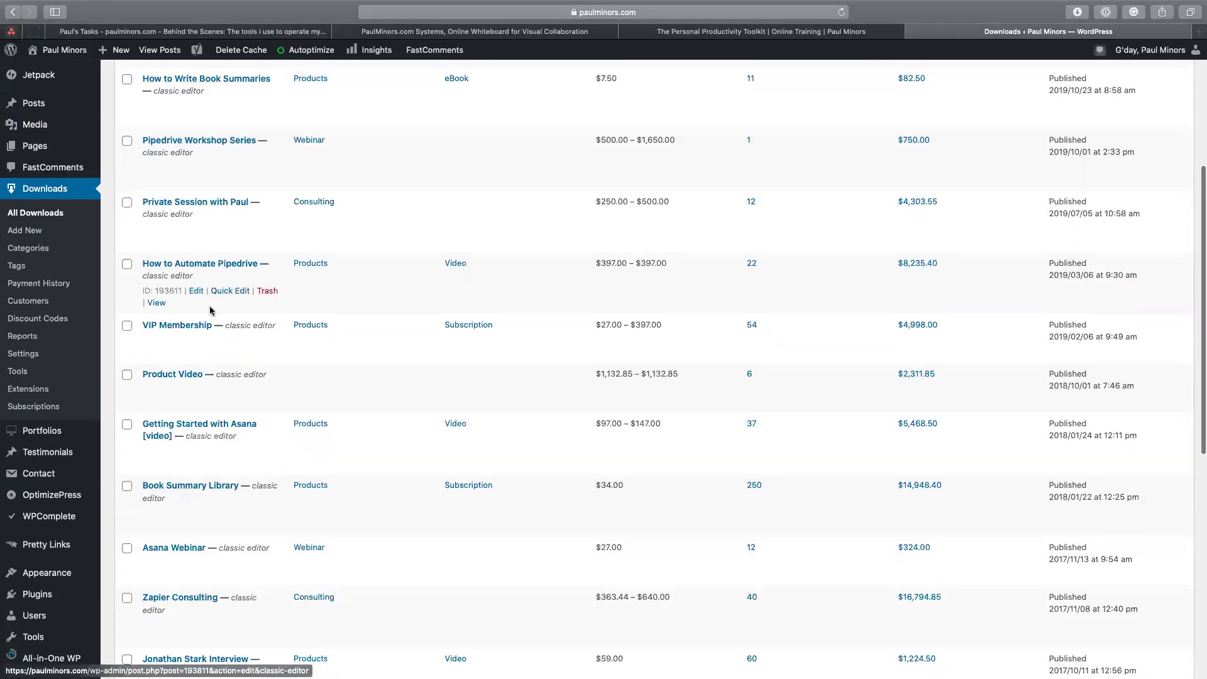
scroll(210, 310, "down", 4)
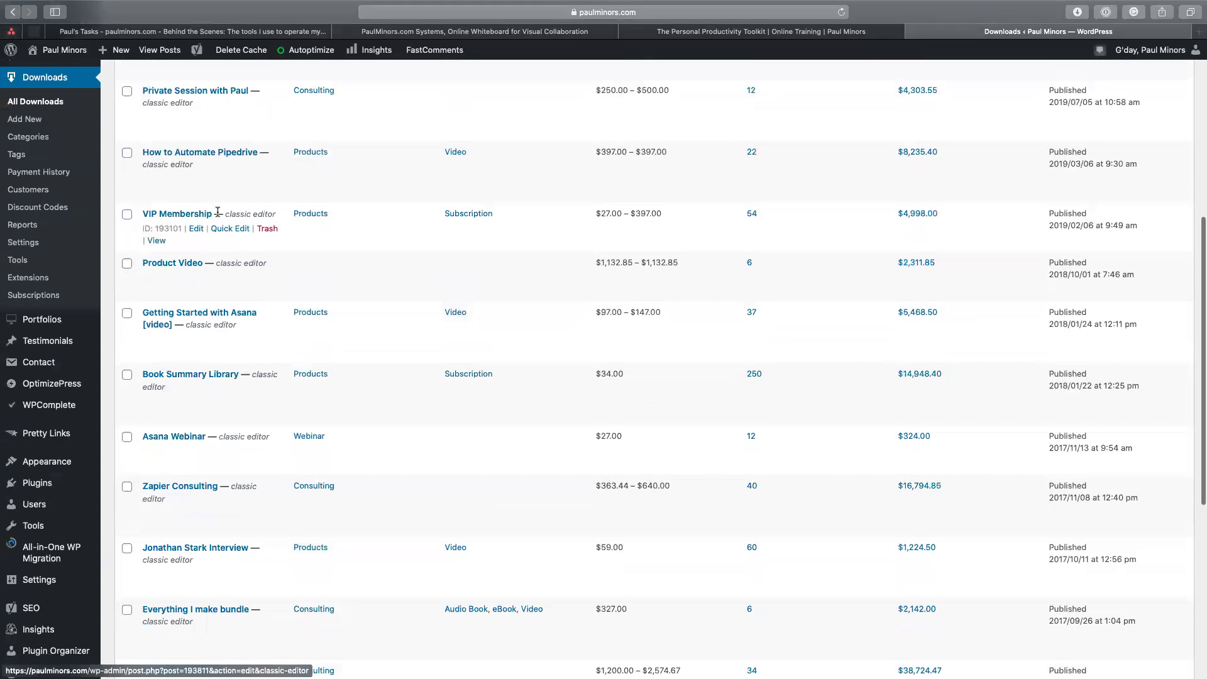
Add the Basic Edition to the cart from the pricing table on the live Personal Productivity Toolkit page.
left_click(699, 36)
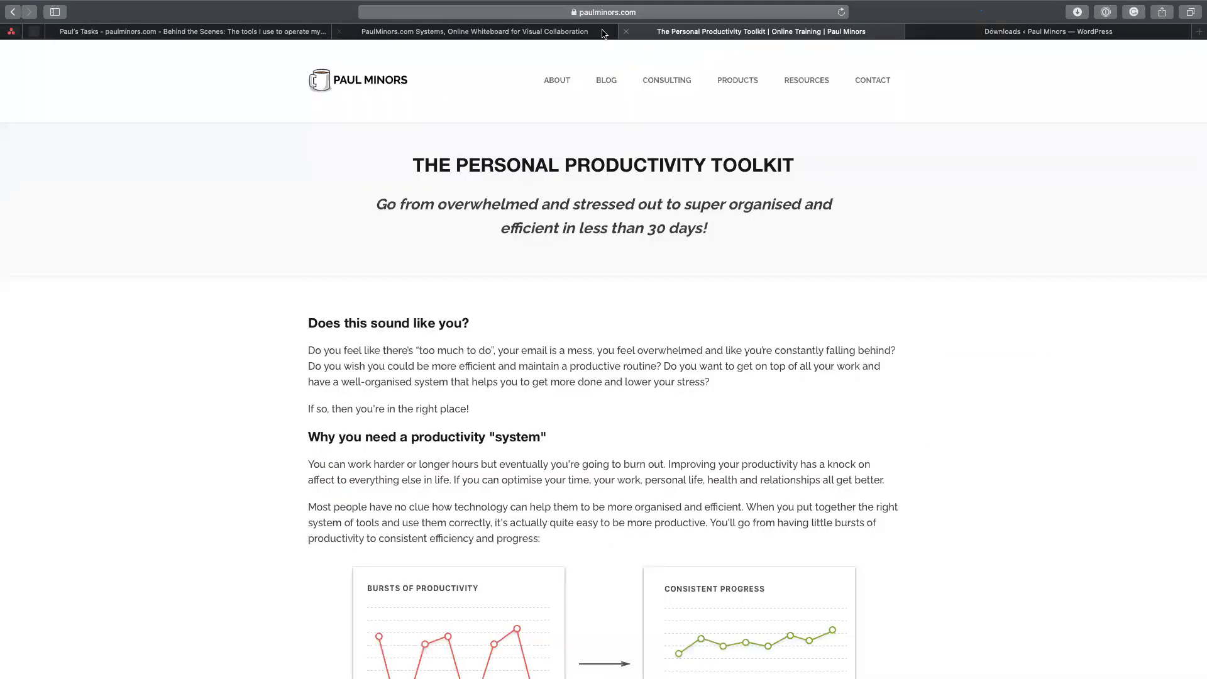
scroll(539, 288, "down", 20)
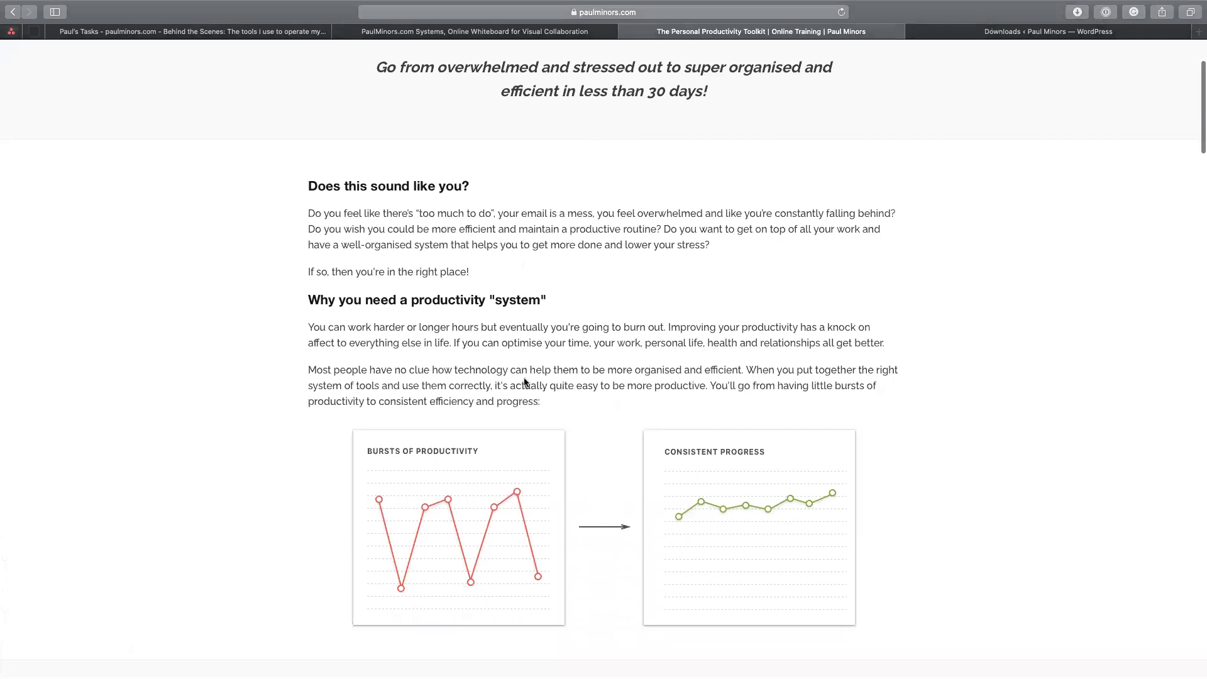
scroll(525, 386, "down", 10)
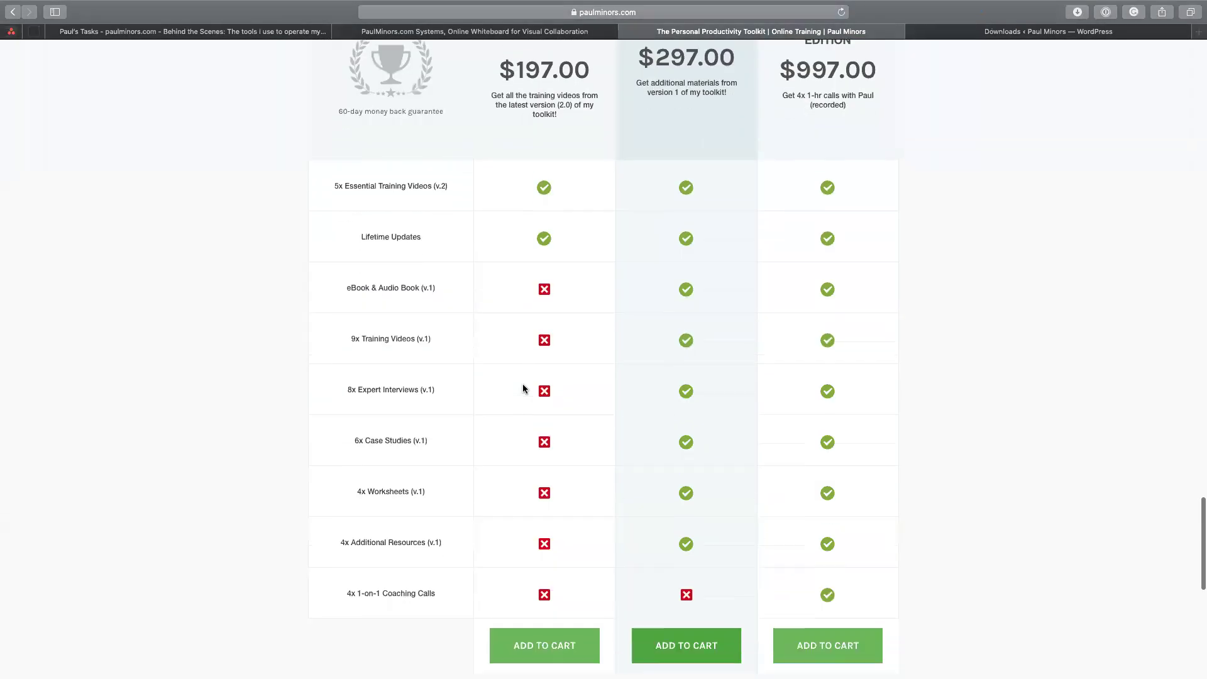
scroll(450, 183, "up", 2)
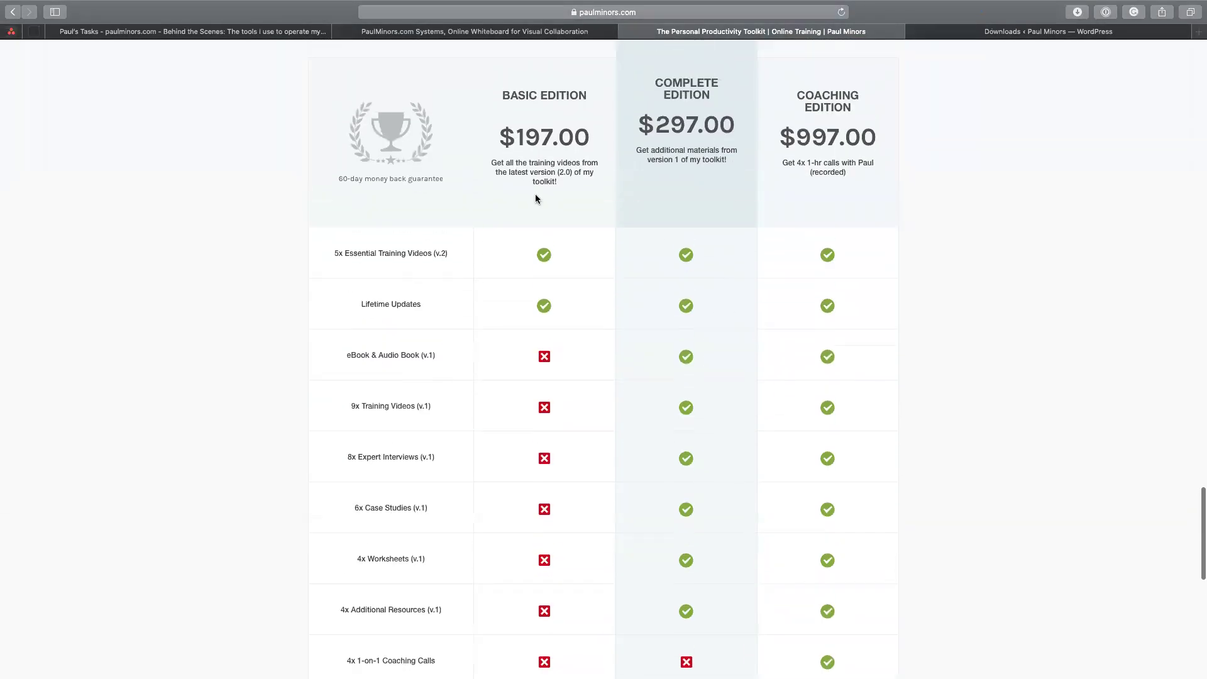
scroll(540, 207, "down", 5)
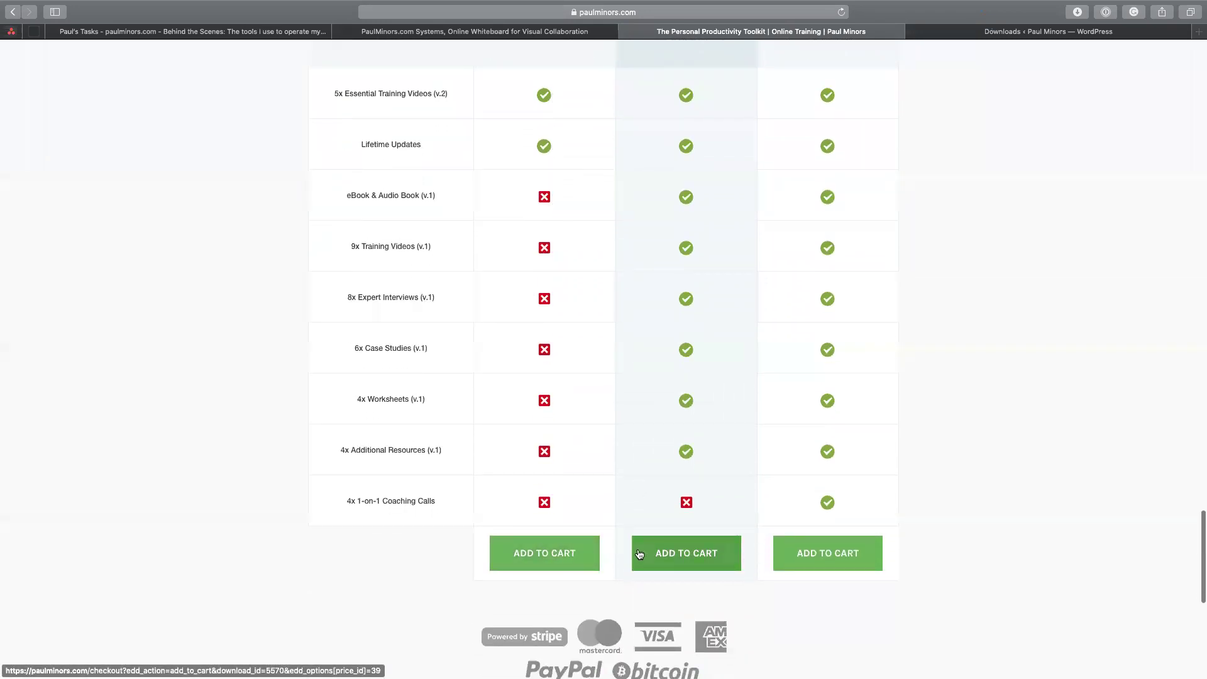
left_click(561, 560)
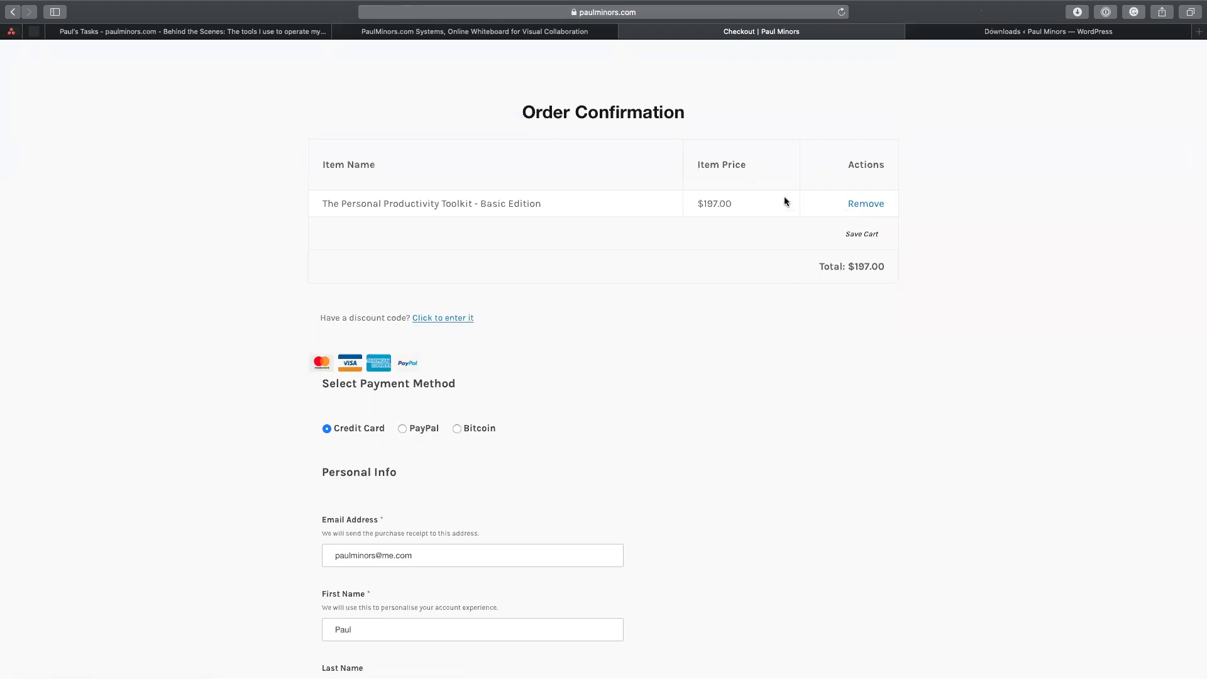
Look over the payment methods and personal info fields on the checkout page, and return to the Miro board.
scroll(676, 279, "down", 5)
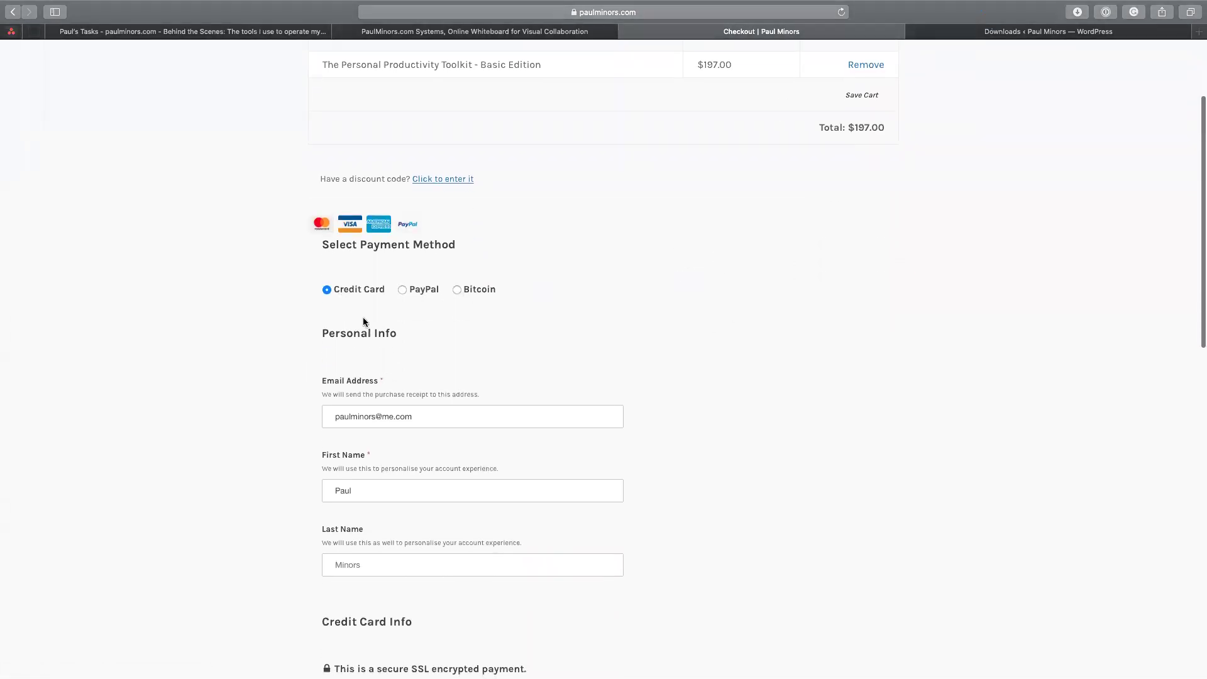
scroll(409, 382, "down", 2)
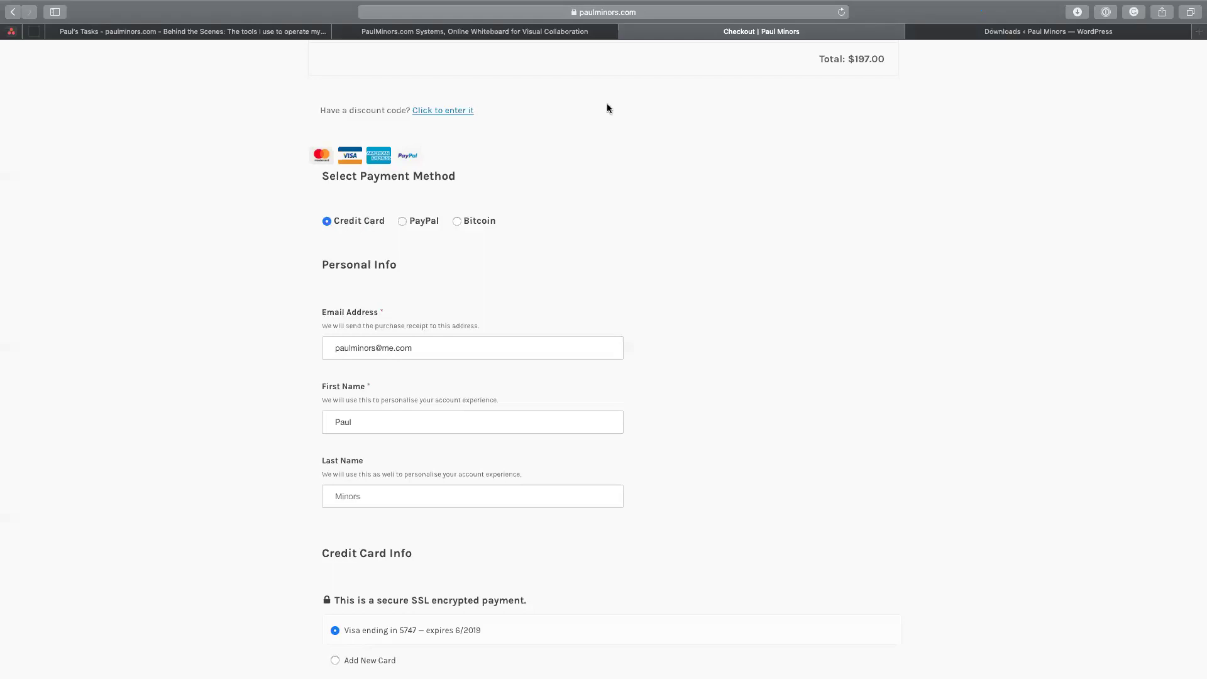
left_click(573, 35)
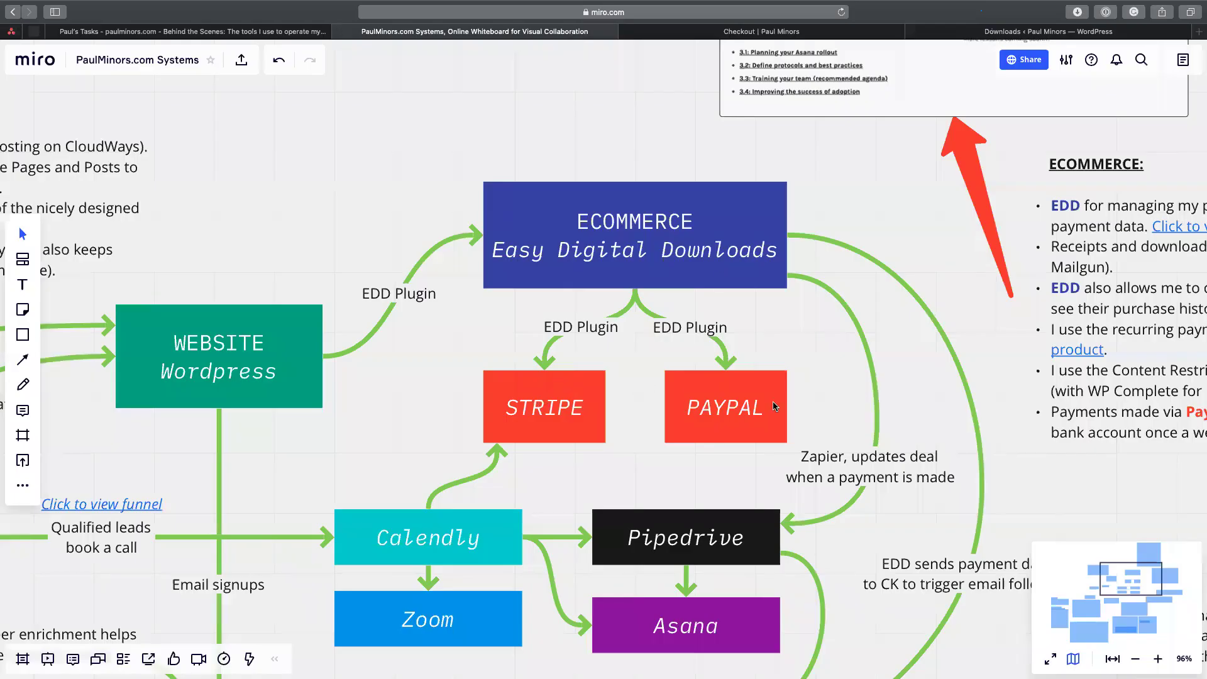
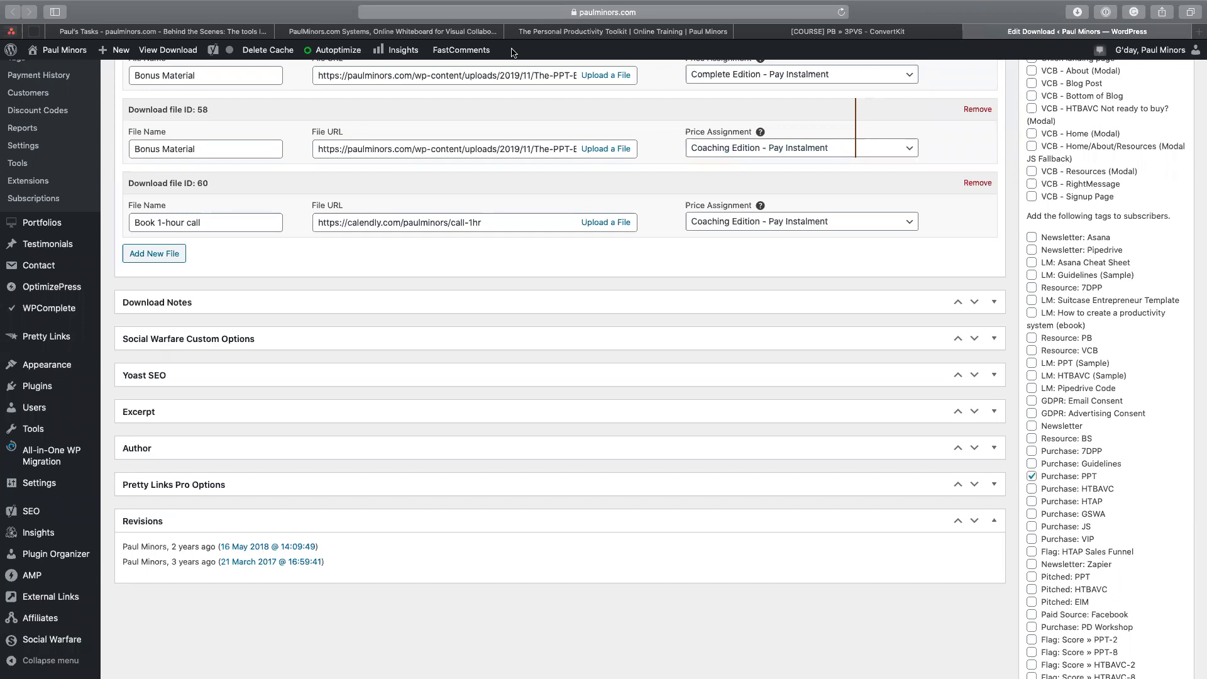
Go back to the Miro systems map and examine the Calendly block, its connections and the CALENDLY notes.
left_click(483, 31)
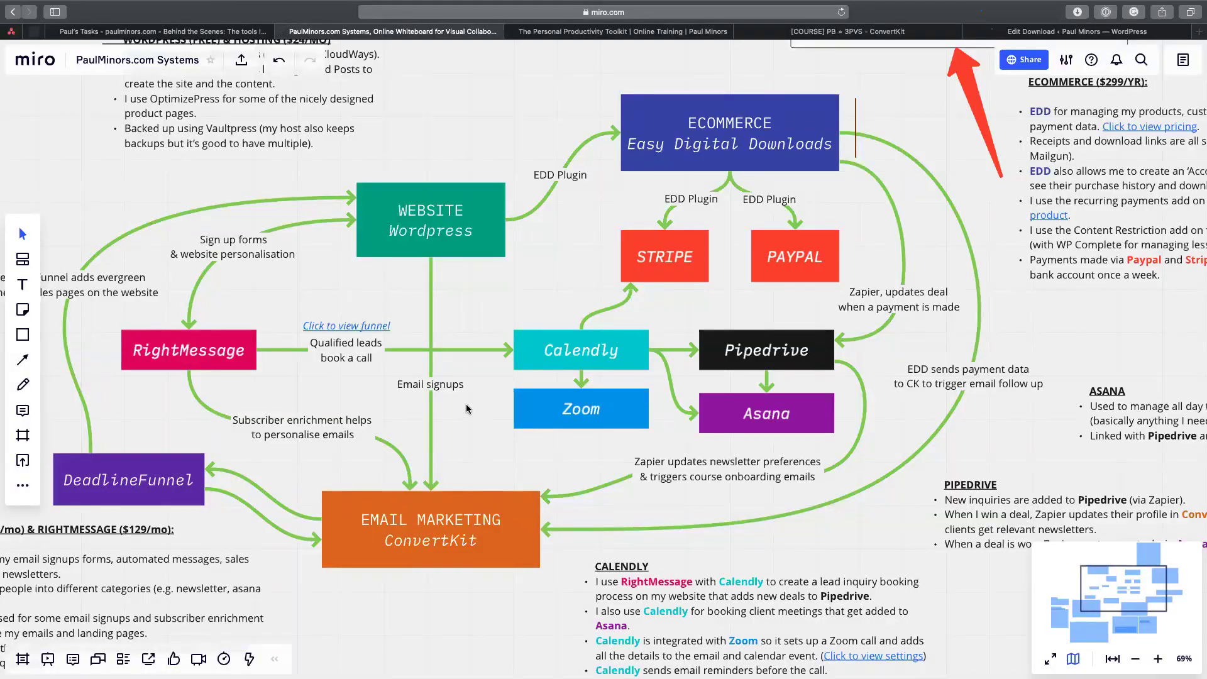
scroll(431, 394, "left", 3)
scroll(431, 394, "right", 1)
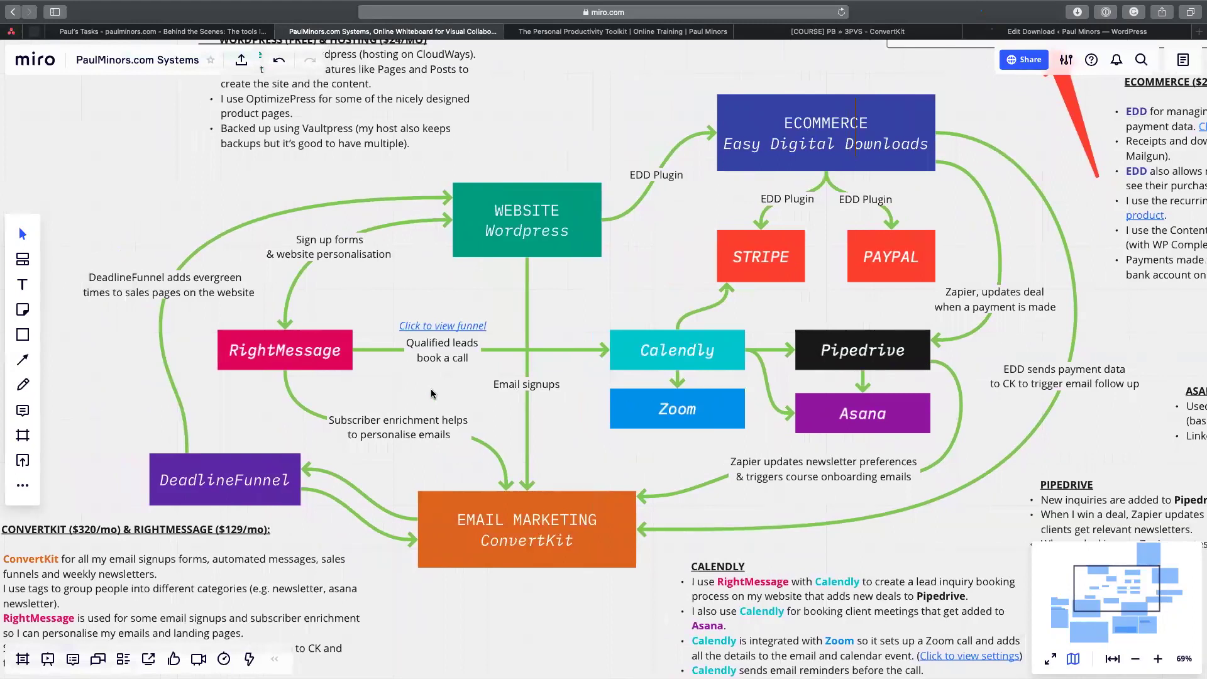
scroll(465, 371, "right", 2)
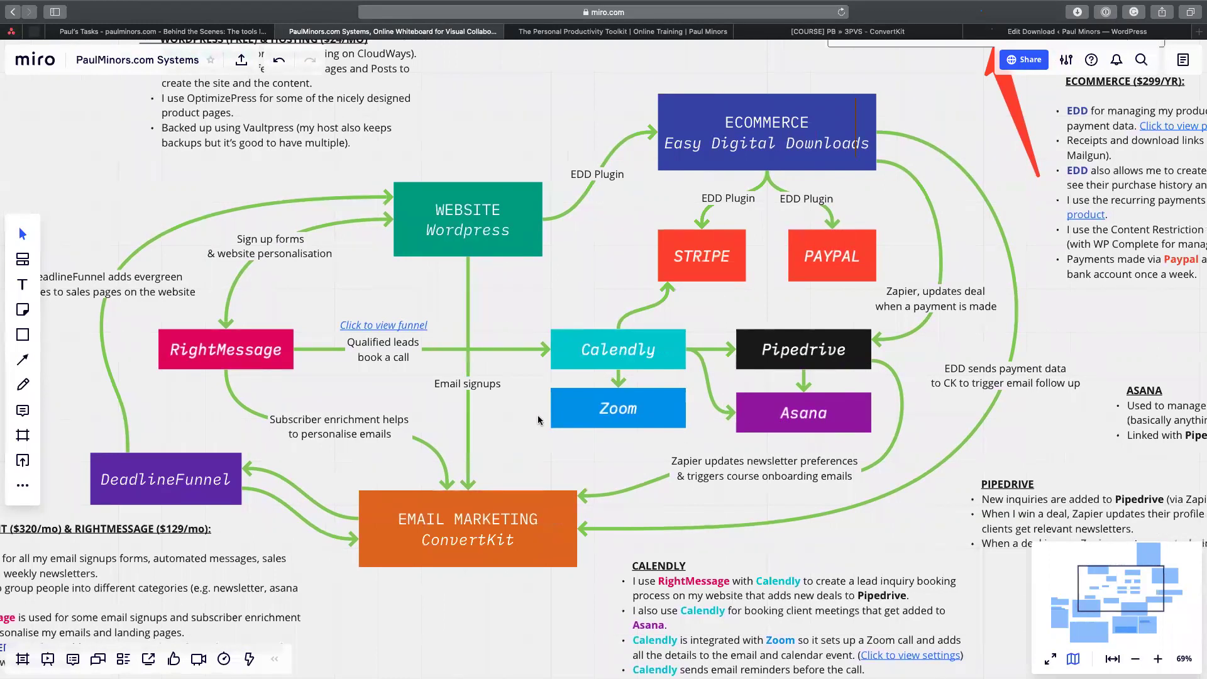
scroll(540, 418, "right", 3)
scroll(550, 350, "down", 3)
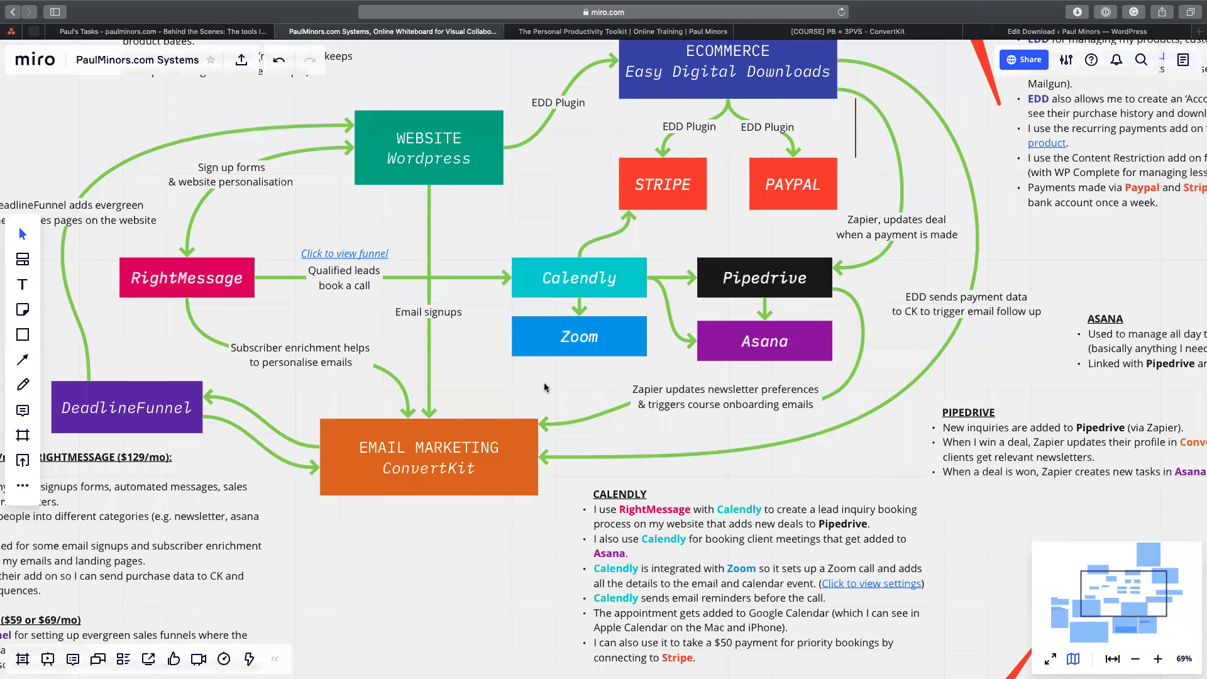
Open the Asana consulting page on paulminors.com in the Personal Productivity Toolkit tab and try to dismiss the course survey popup.
left_click(625, 31)
key("super+l")
type("as")
key("Return")
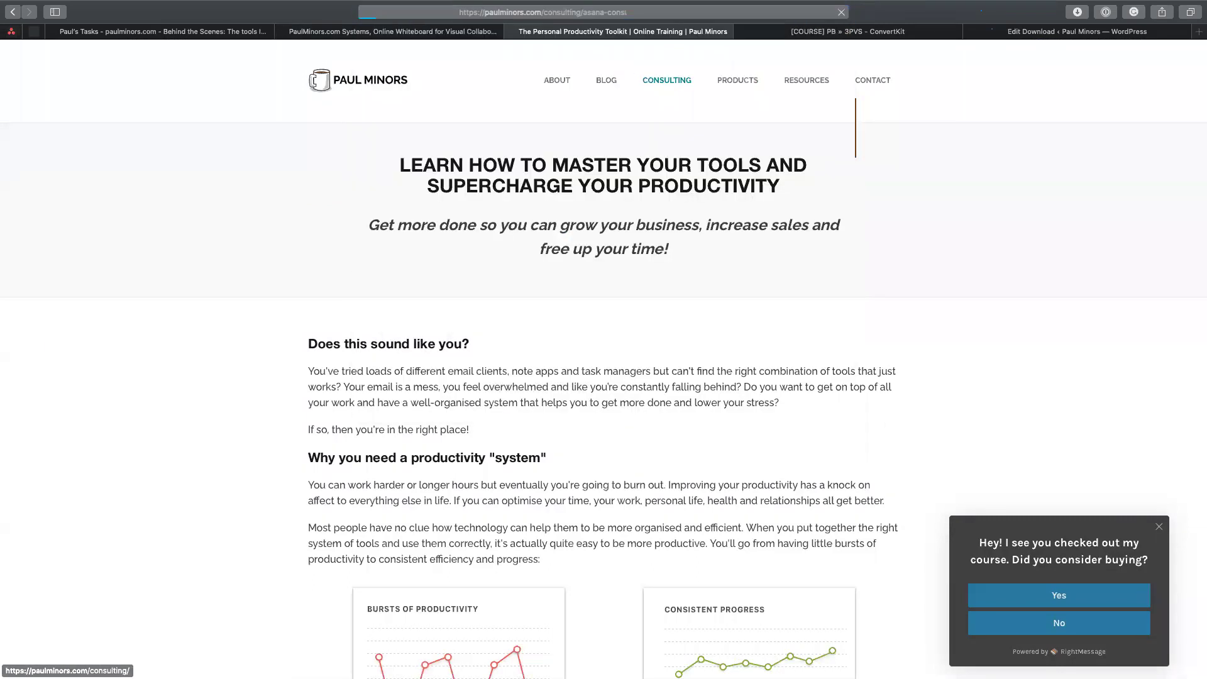
left_click(1159, 528)
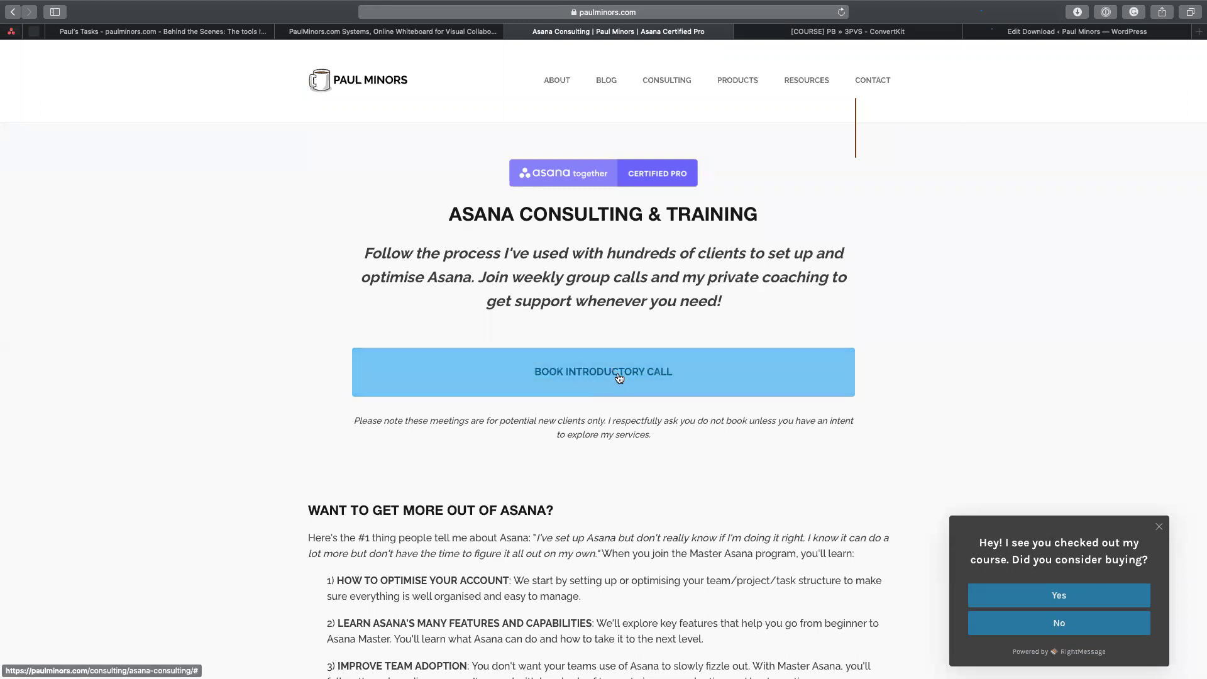
Open the Calendly booking page in a new tab, look at its call types, and return to the Asana consulting page.
key("super+t")
type("https")
key("Return")
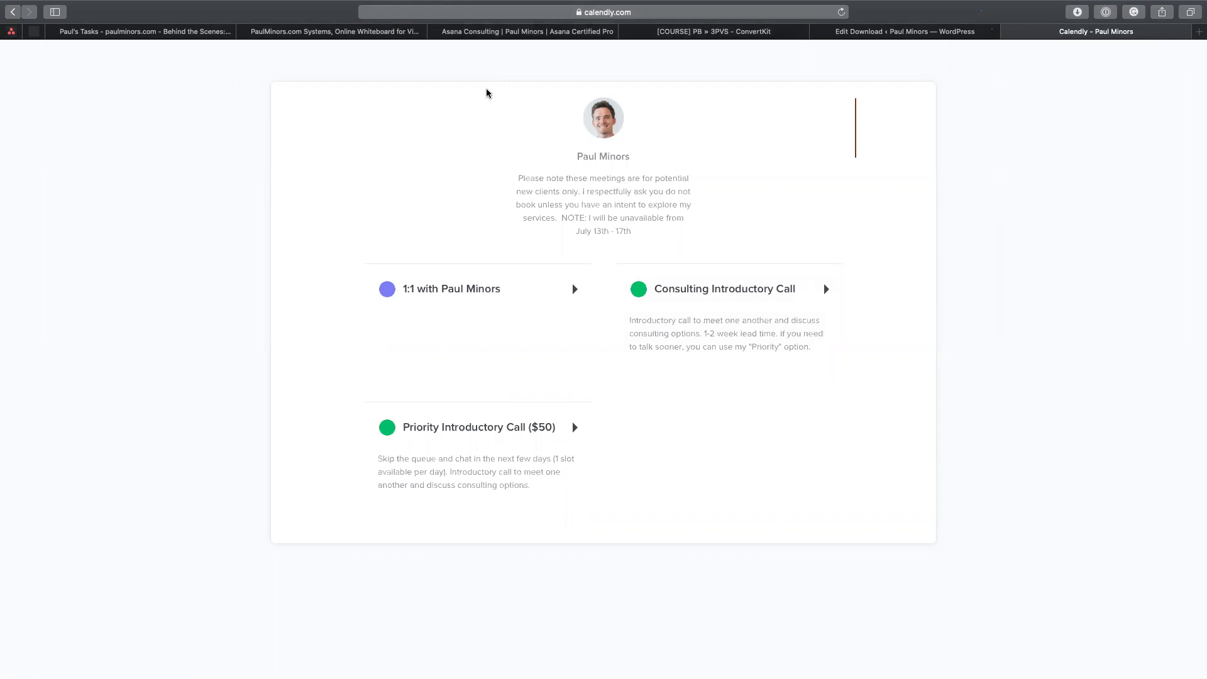
left_click(523, 33)
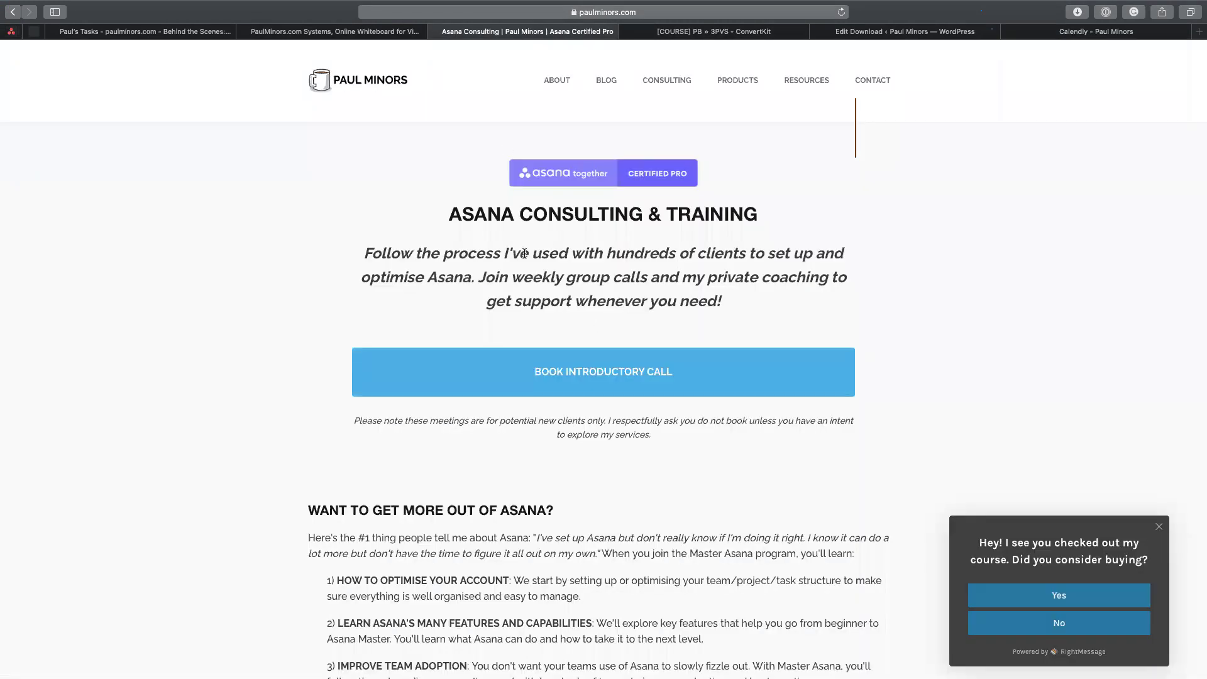
Return to the Miro board and follow the funnel link between RightMessage and Calendly to view the Asana CTA funnel.
left_click(389, 33)
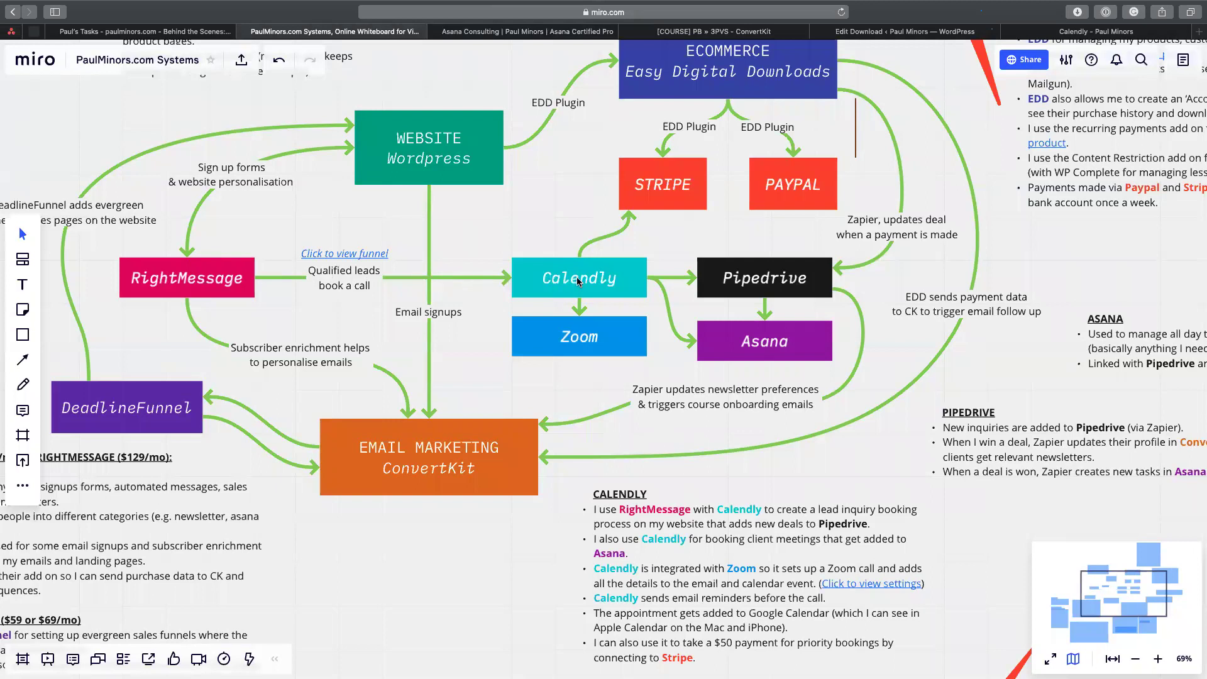
scroll(492, 301, "left", 3)
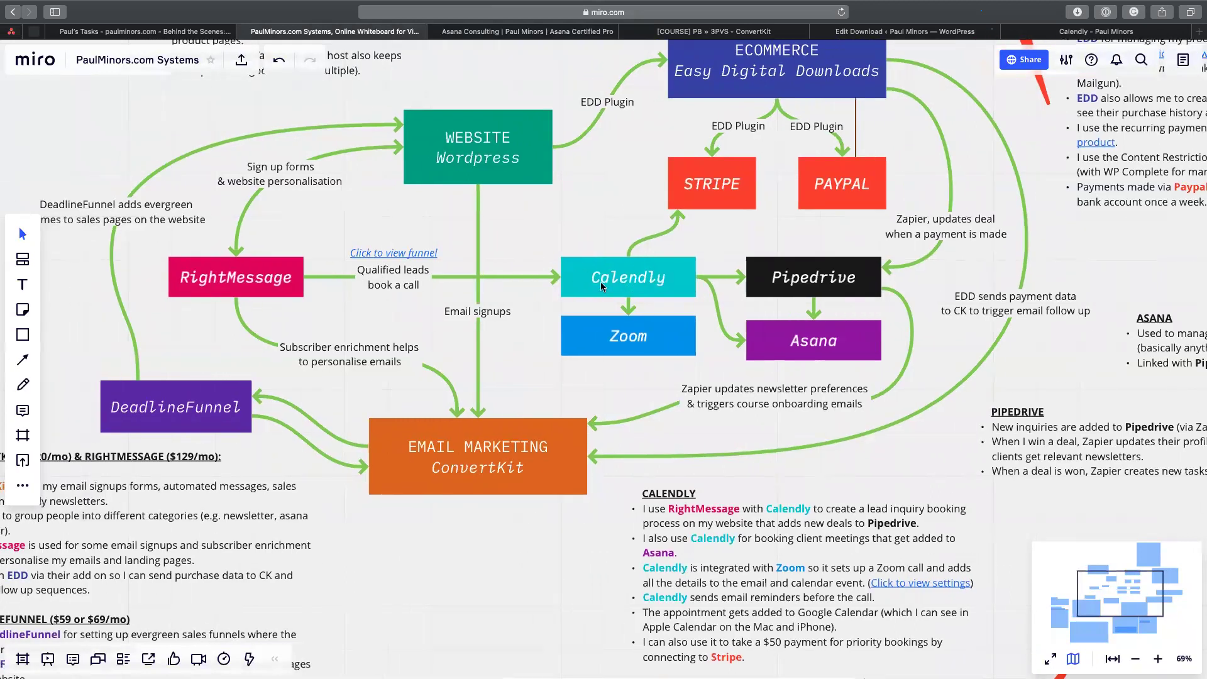
left_click(402, 257)
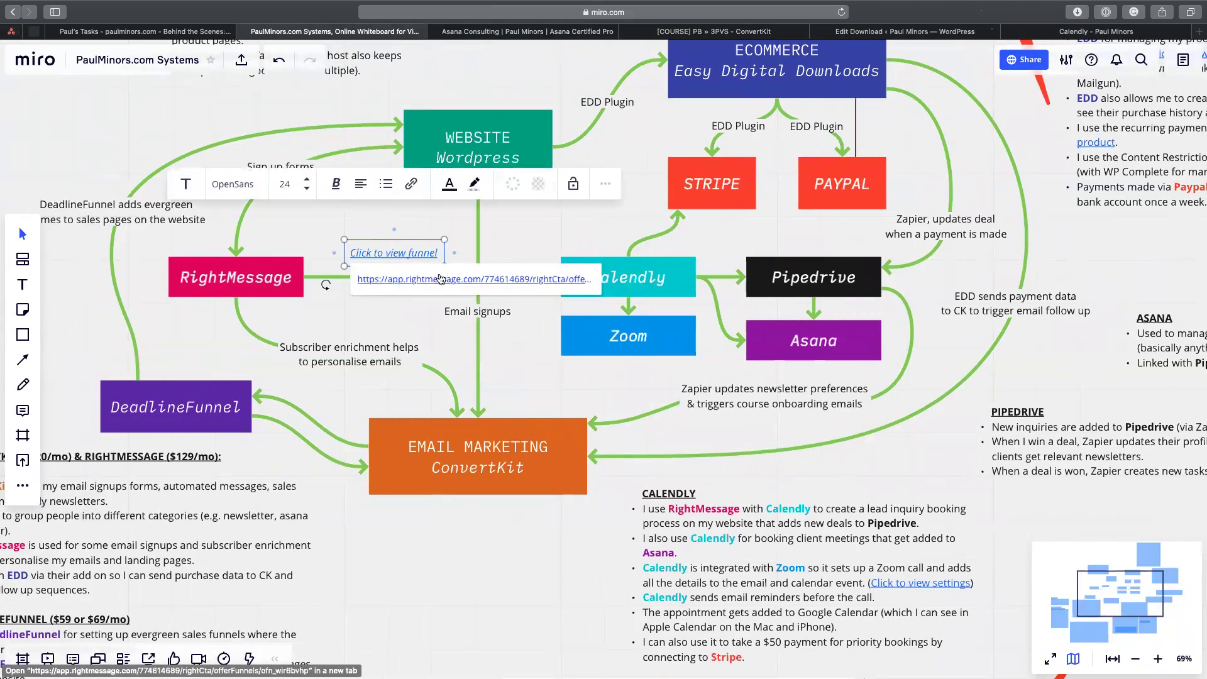
left_click(440, 278)
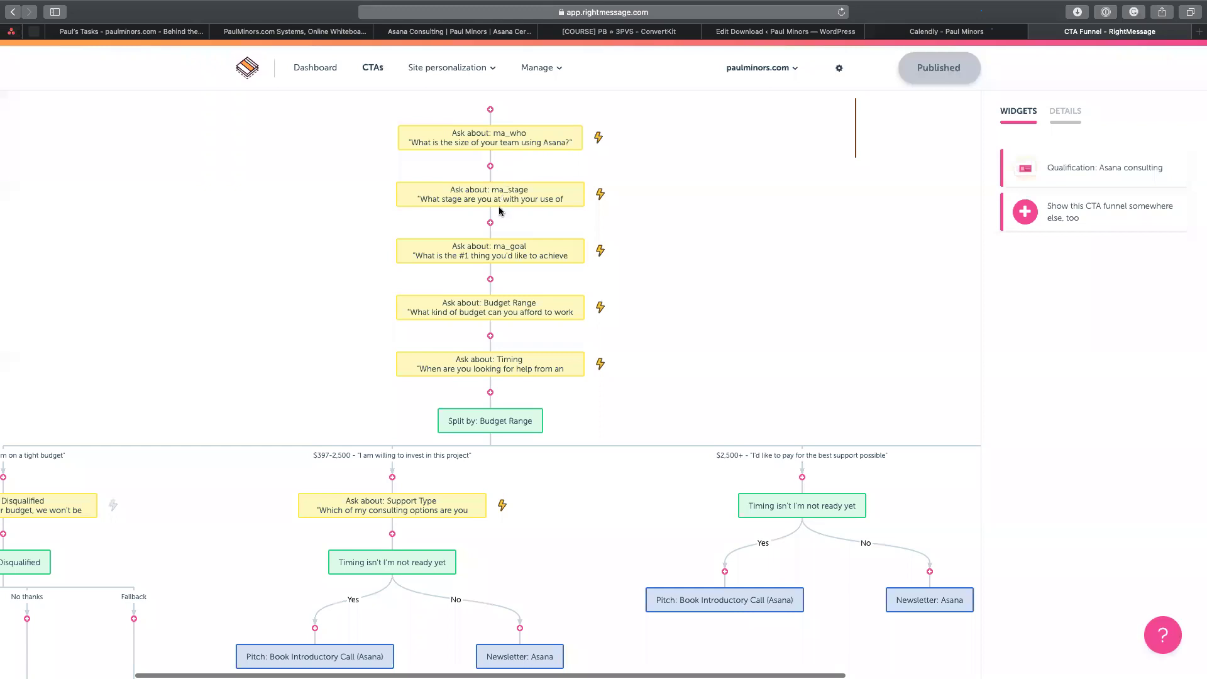
scroll(337, 187, "left", 3)
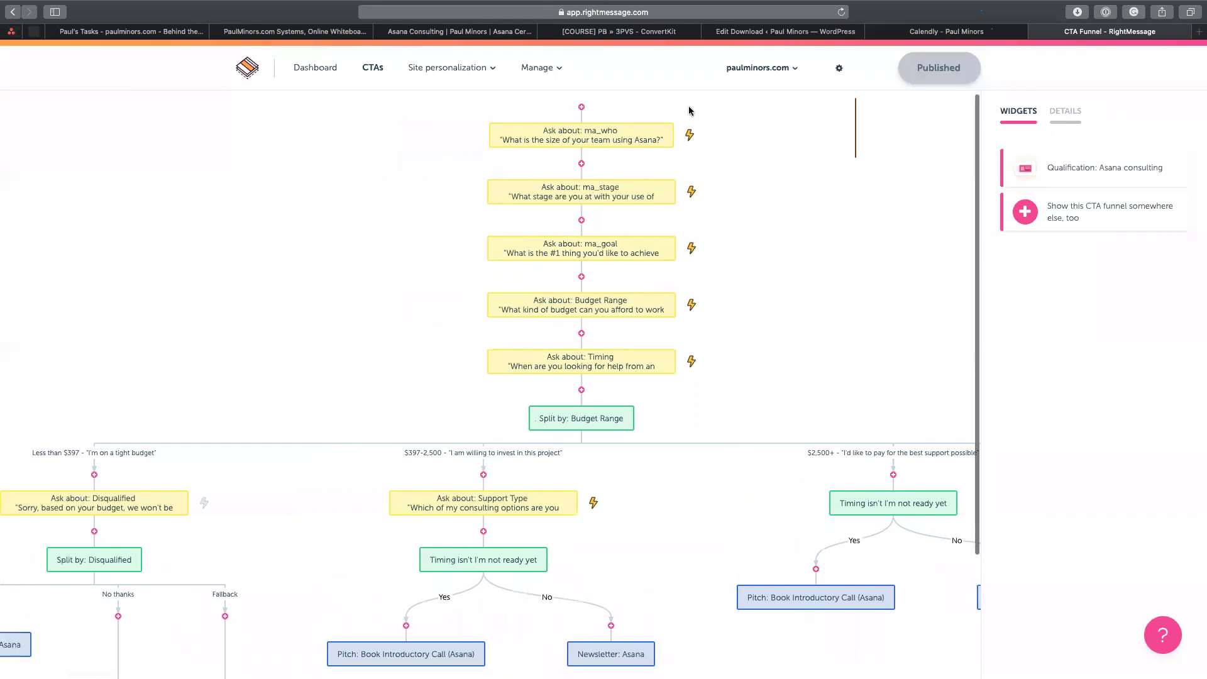
Close the Calendly, Edit Download and ConvertKit browser tabs.
left_click(911, 33)
left_click(873, 32)
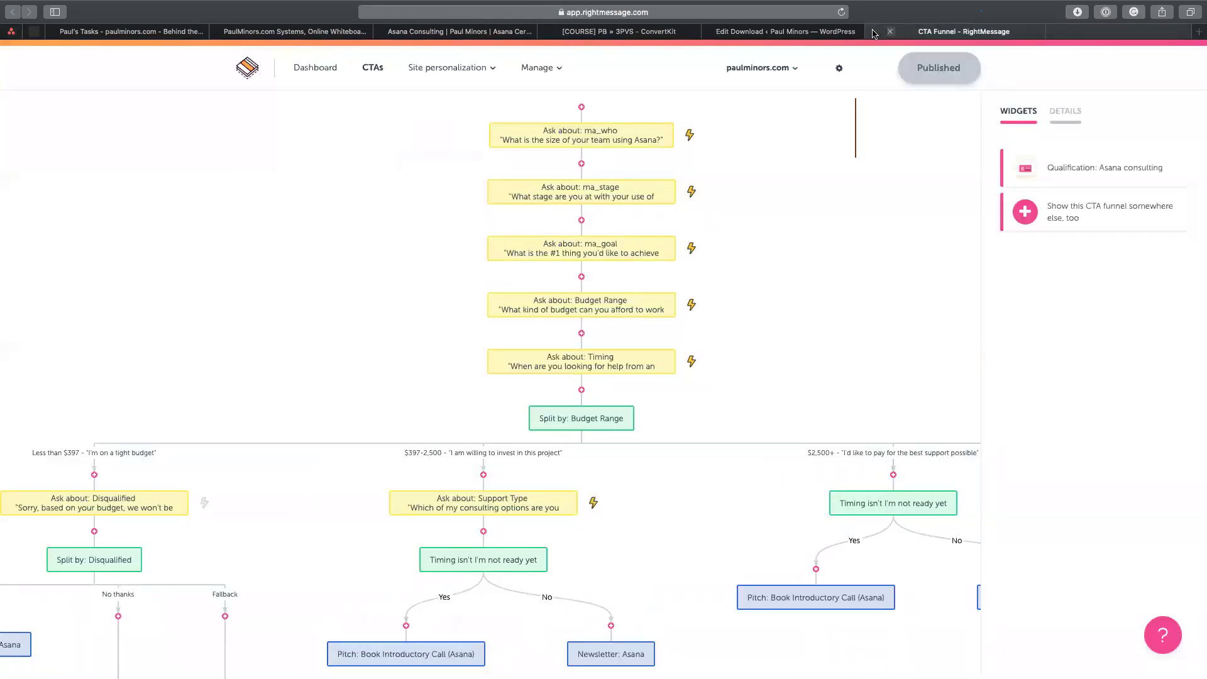
left_click(764, 32)
left_click(707, 32)
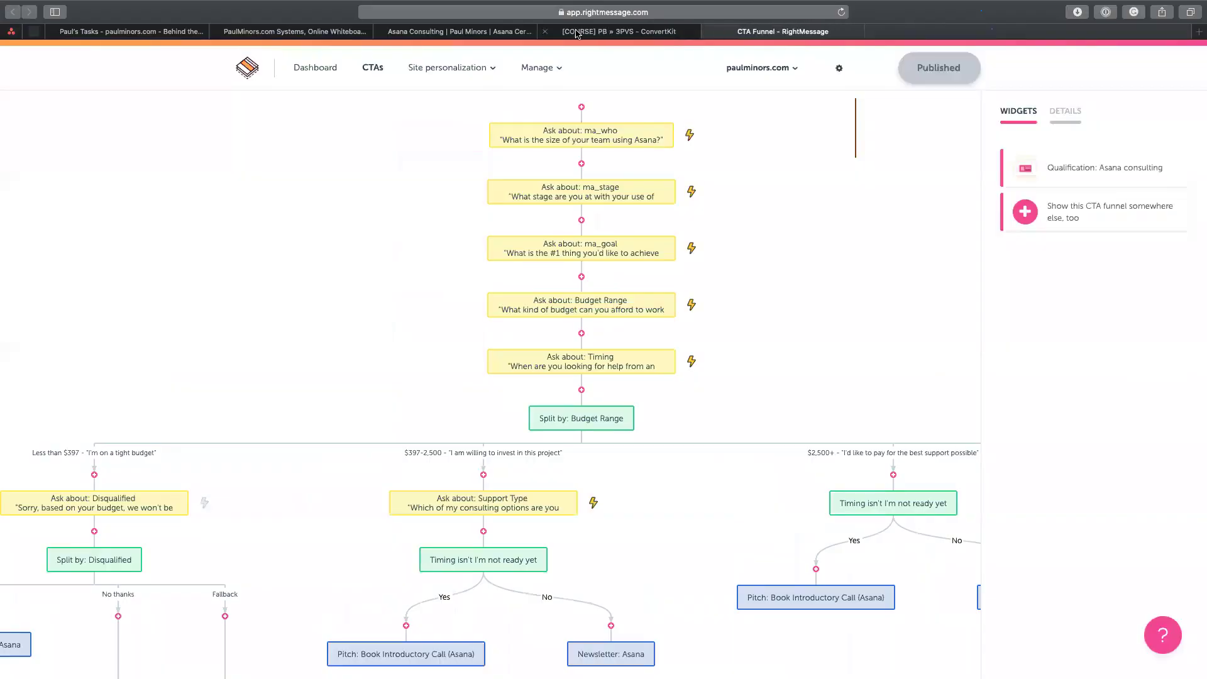
left_click(545, 31)
Start the Book Introductory Call survey on the Asana consulting page, and return to the RightMessage CTA funnel.
left_click(459, 32)
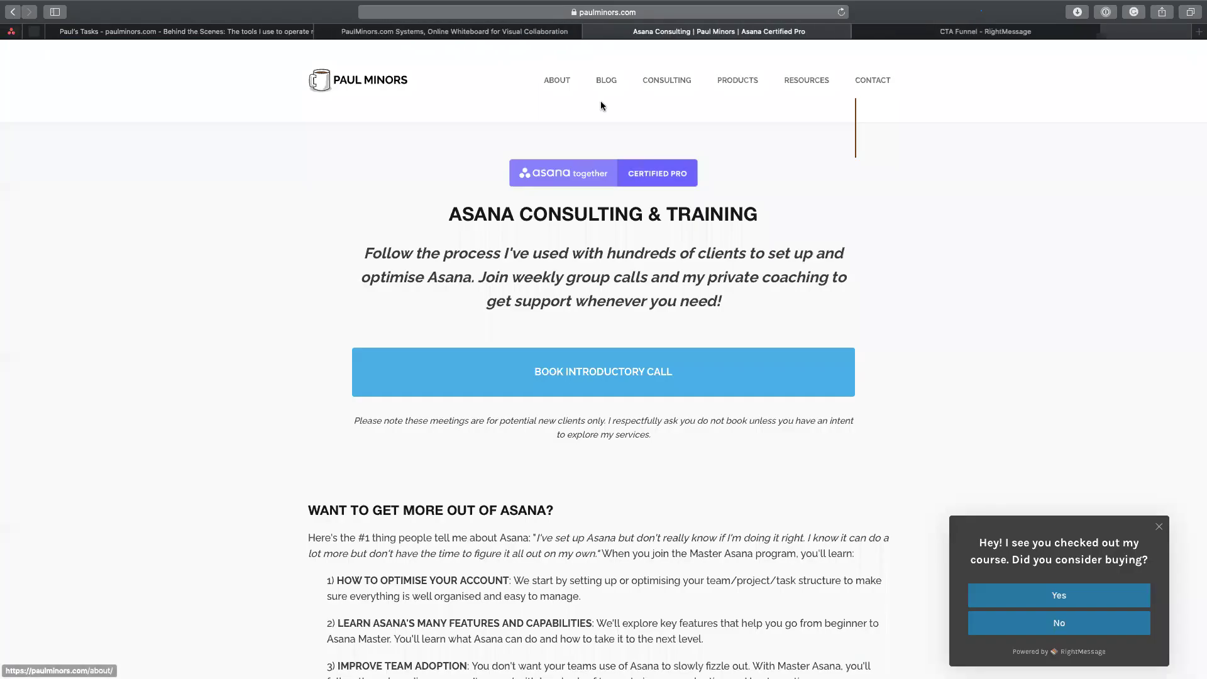
left_click(624, 376)
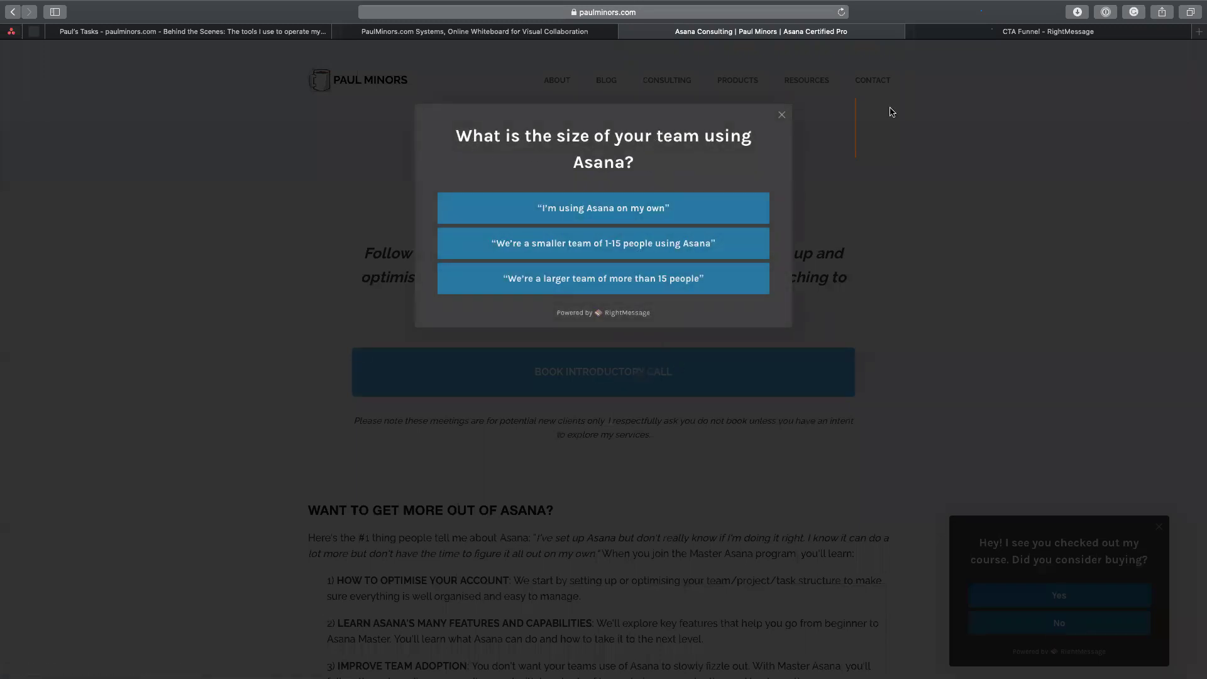
left_click(971, 33)
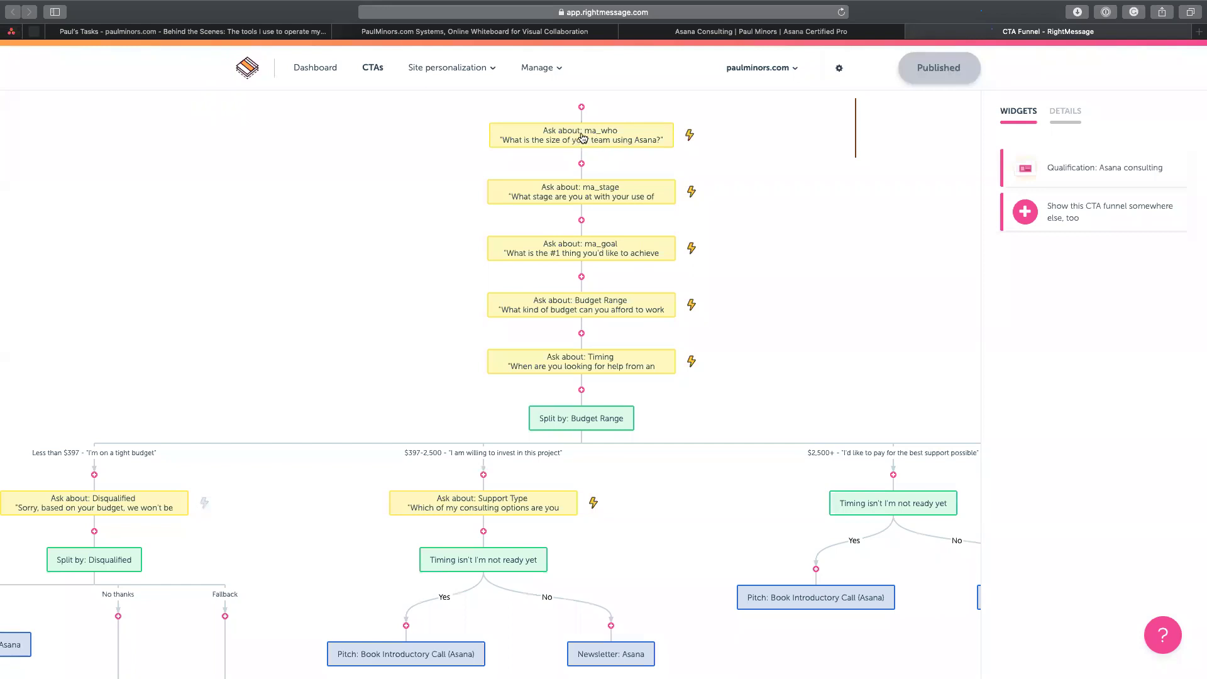
View the wording and possible answers of the ma_who and Budget Range questions in the CTA funnel, closing each one.
left_click(582, 138)
left_click(589, 163)
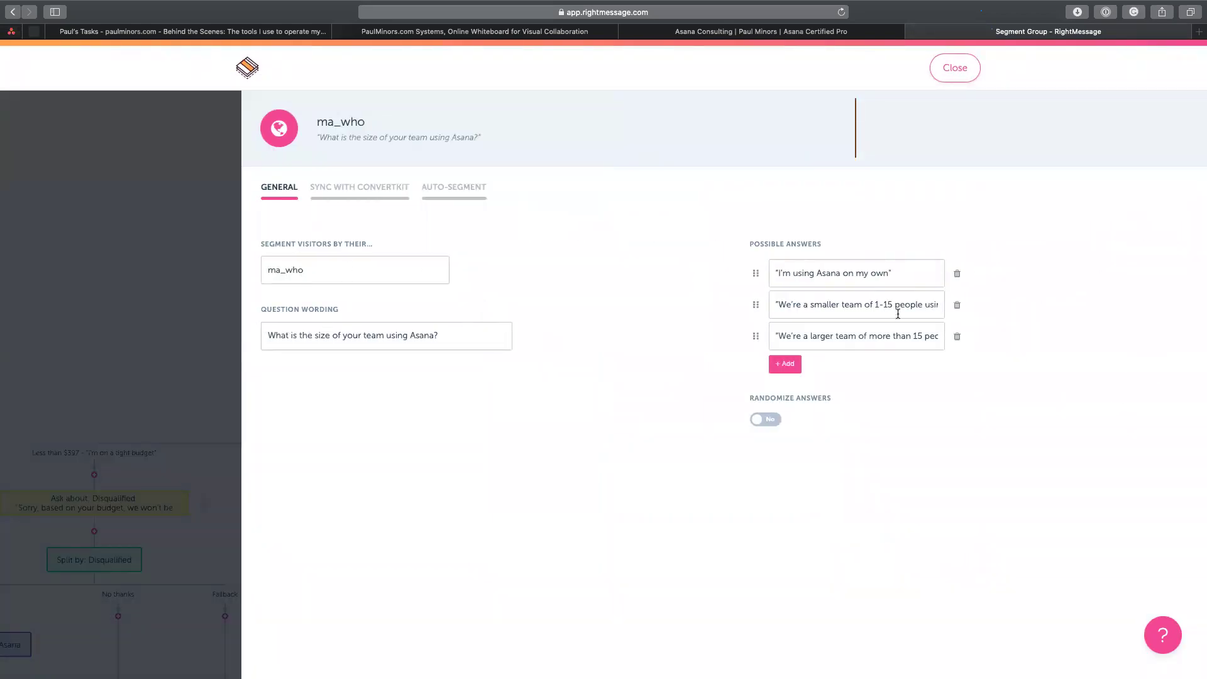
left_click(953, 67)
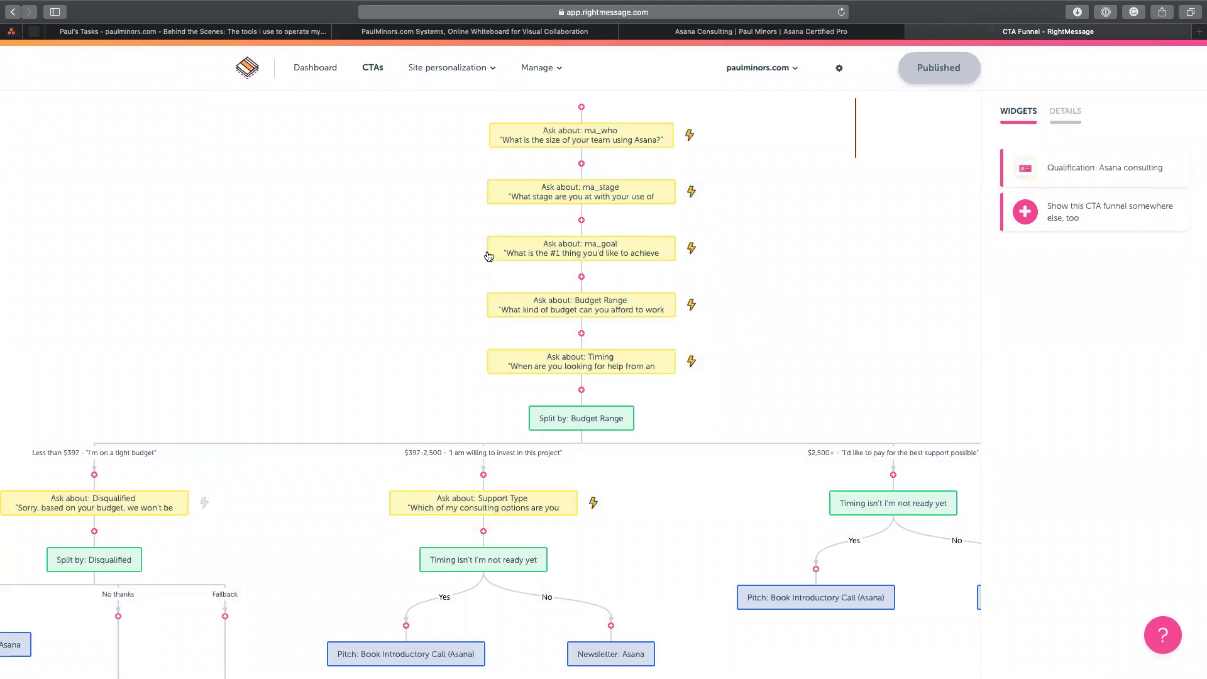
left_click(613, 307)
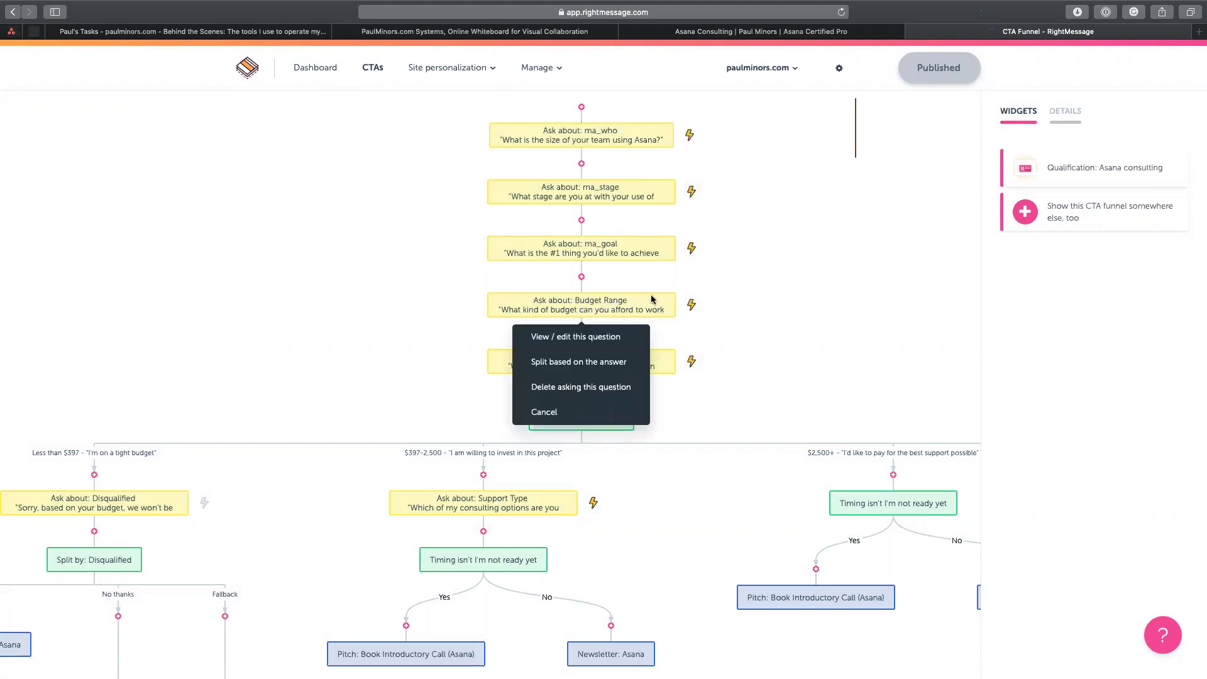
left_click(597, 347)
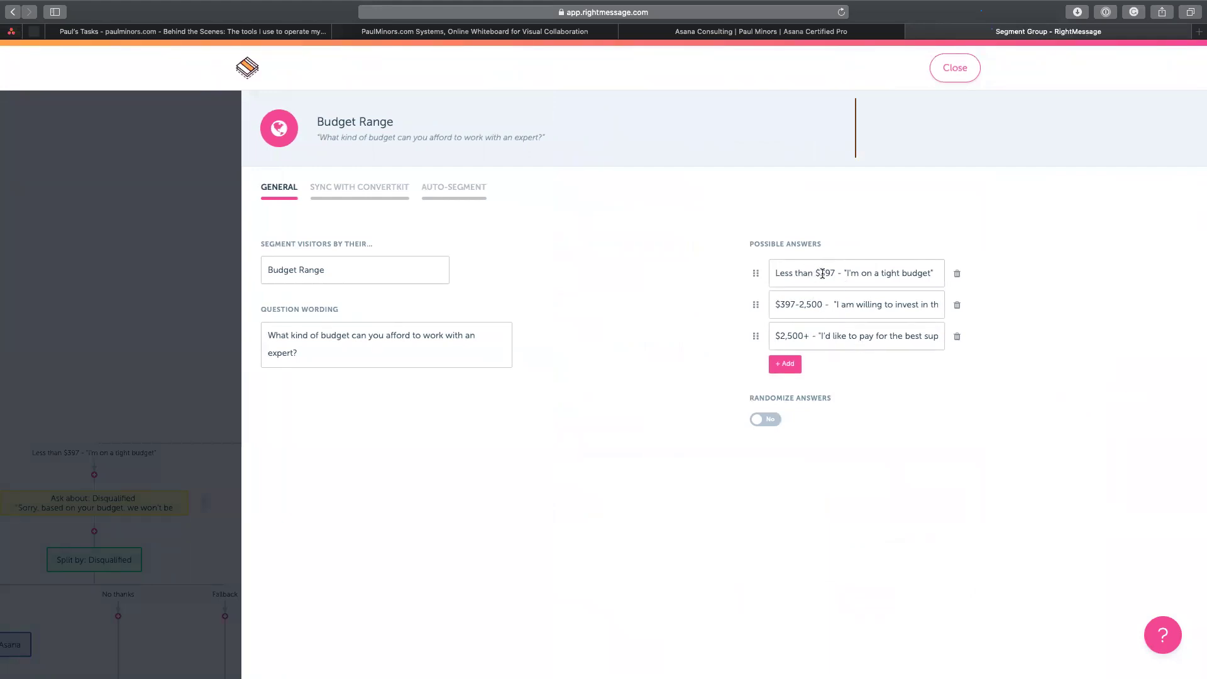
left_click(959, 71)
Follow the tight-budget branch of the funnel and view the Disqualified question with its answers, closing it again.
scroll(620, 357, "down", 3)
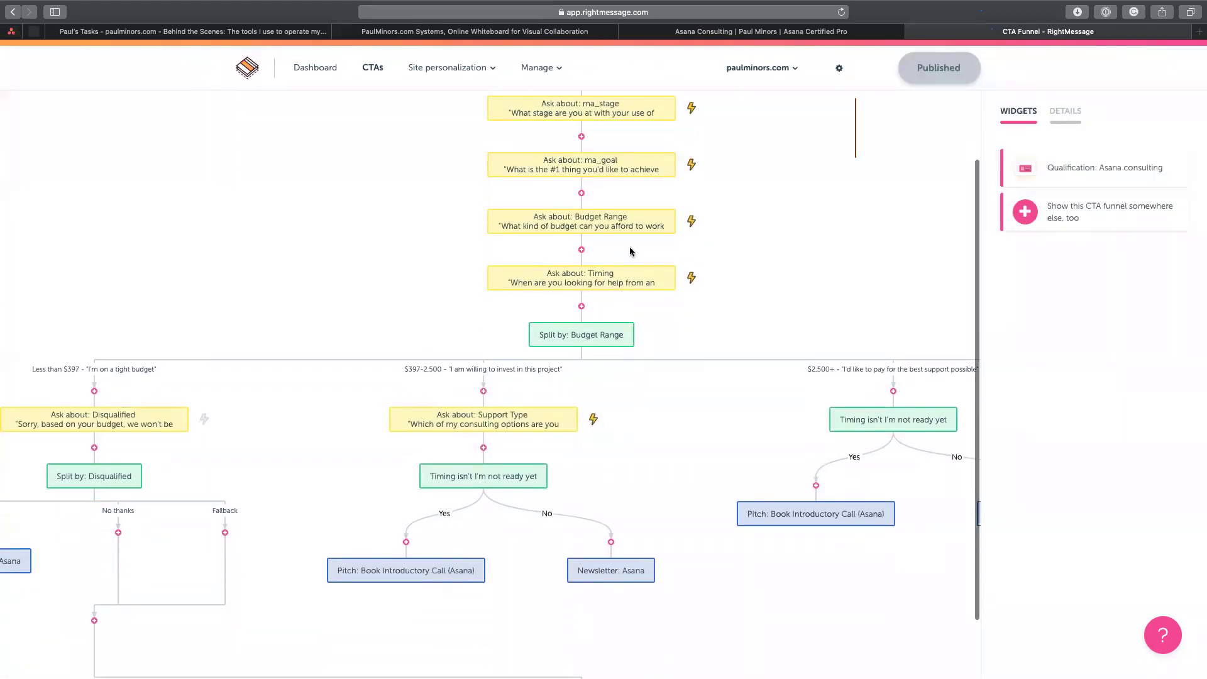
scroll(625, 404, "left", 3)
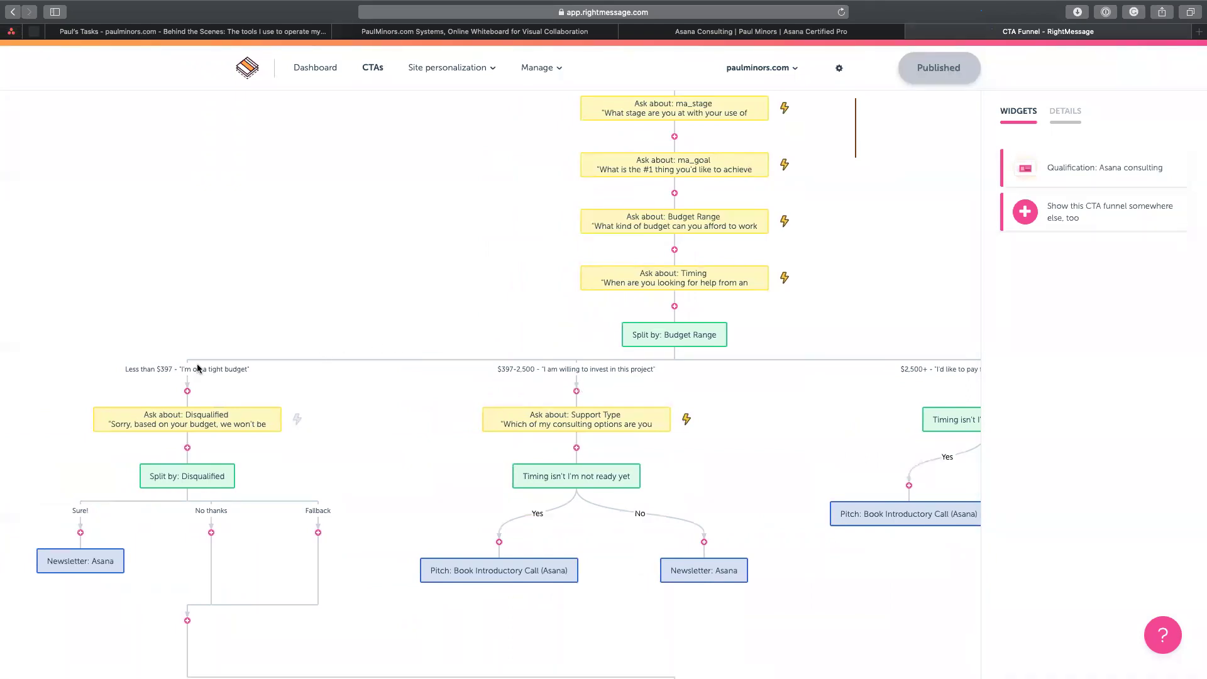
scroll(200, 374, "down", 3)
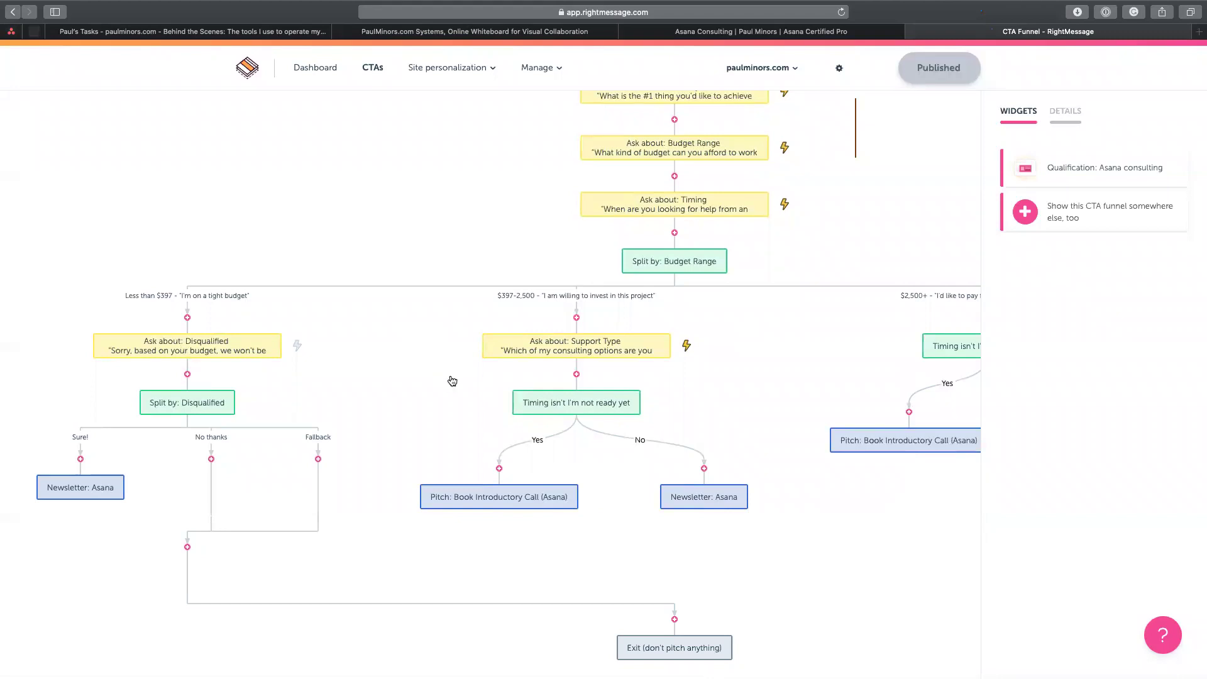
left_click(239, 349)
left_click(179, 377)
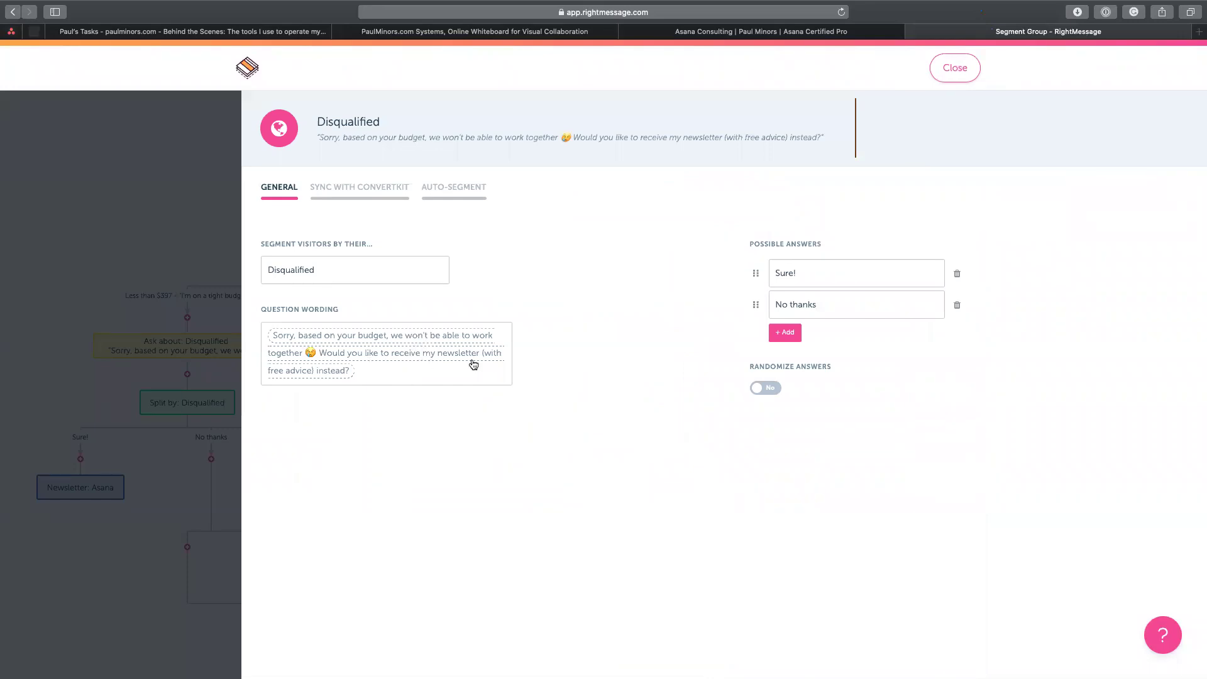
left_click(135, 417)
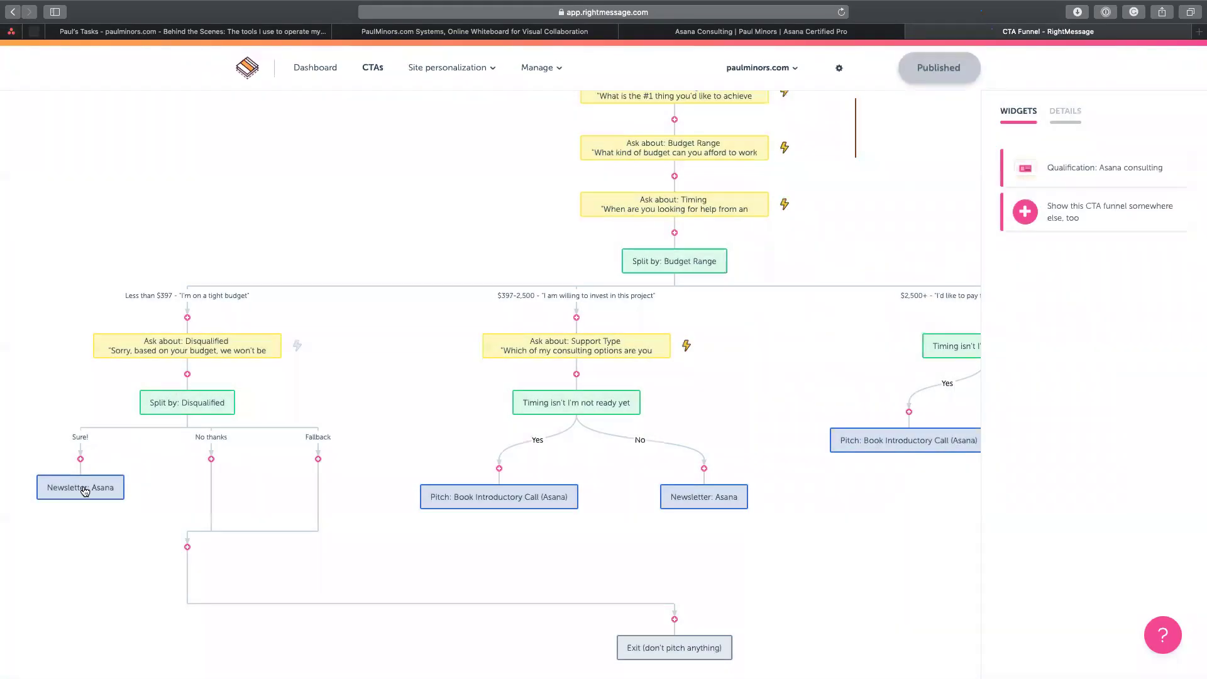
View the Newsletter: Asana offer in the disqualified branch and close it.
left_click(83, 487)
left_click(79, 515)
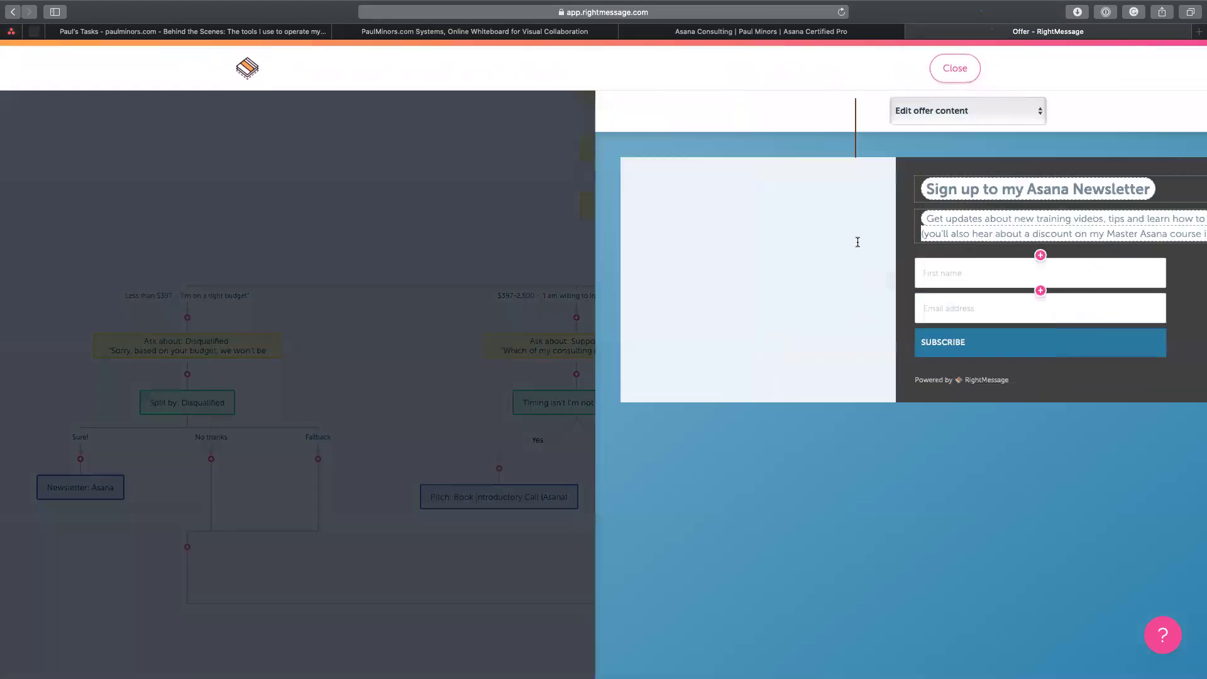
left_click(163, 375)
Open the Pitch: Book Introductory Call (Asana) offer in the $397-2,500 branch and examine its form, ConvertKit tags and redirect setting.
scroll(596, 357, "right", 4)
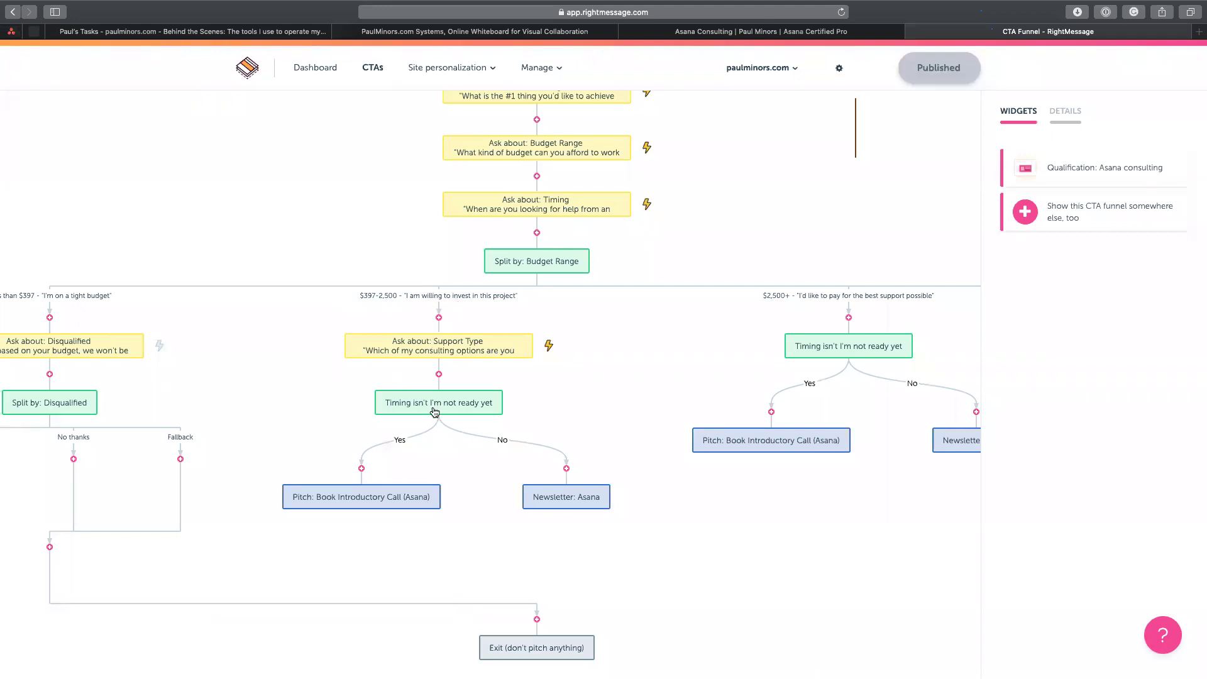
left_click(380, 498)
left_click(350, 530)
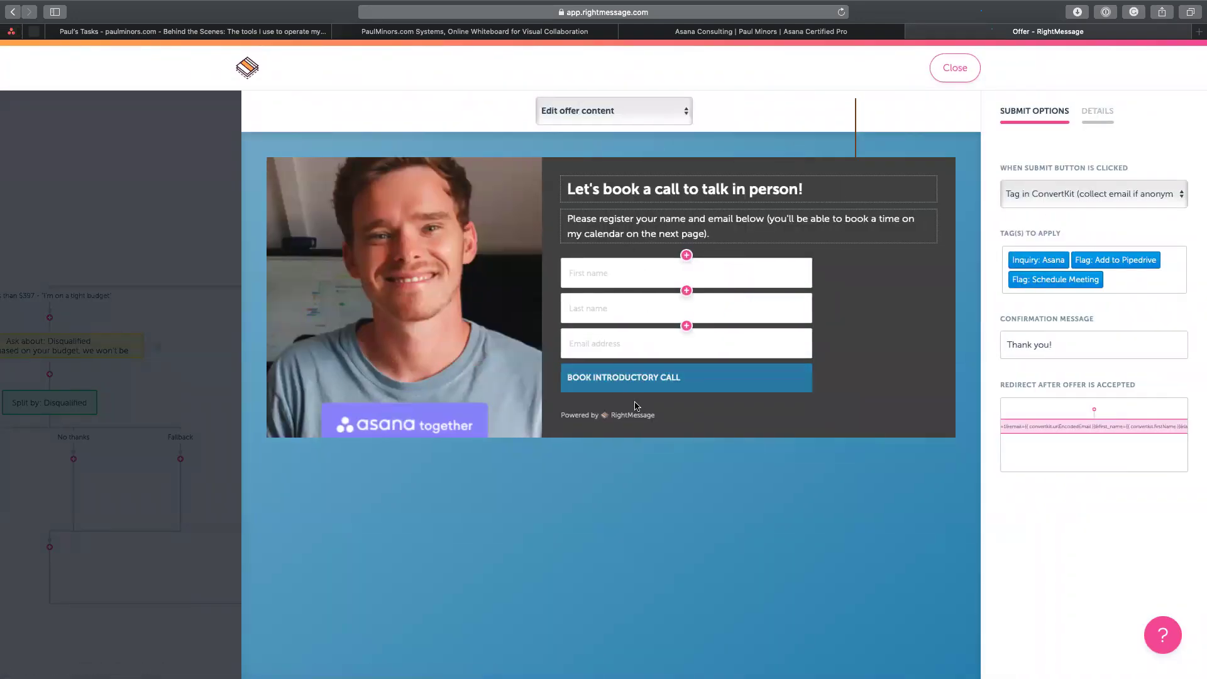
mouse_move(1031, 434)
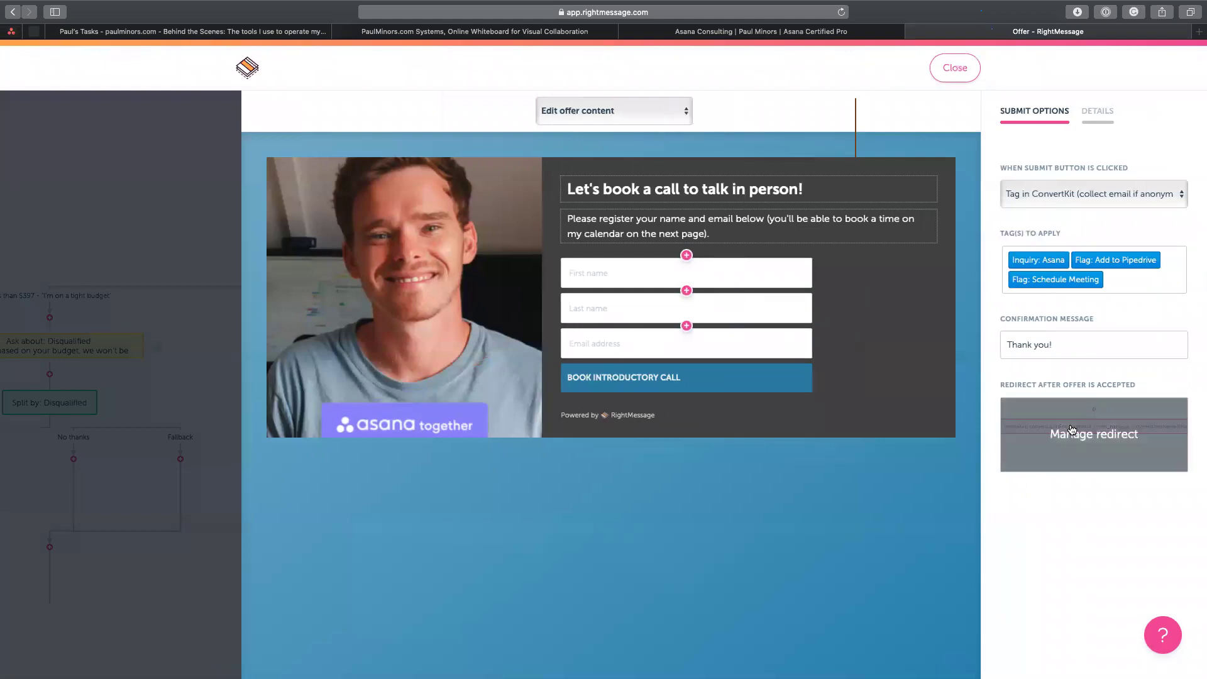
View the redirect URL applied after the Pitch: Book Introductory Call (Asana) offer is submitted, and close the offer.
left_click(1071, 429)
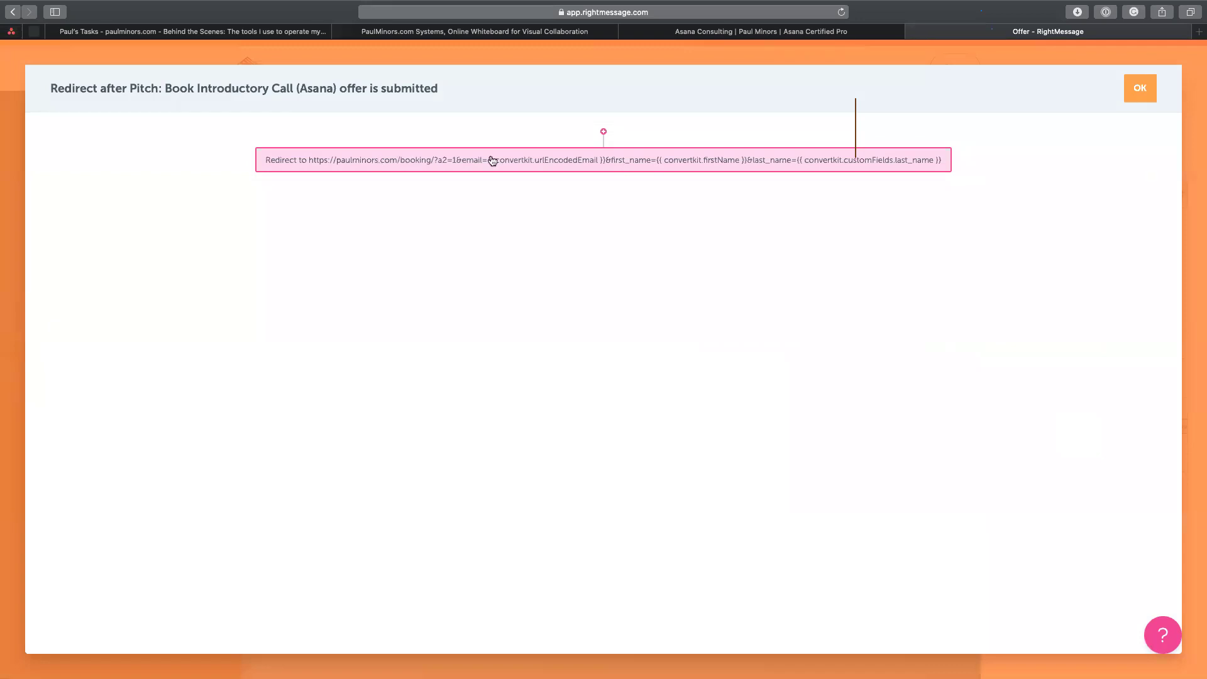
left_click(1138, 89)
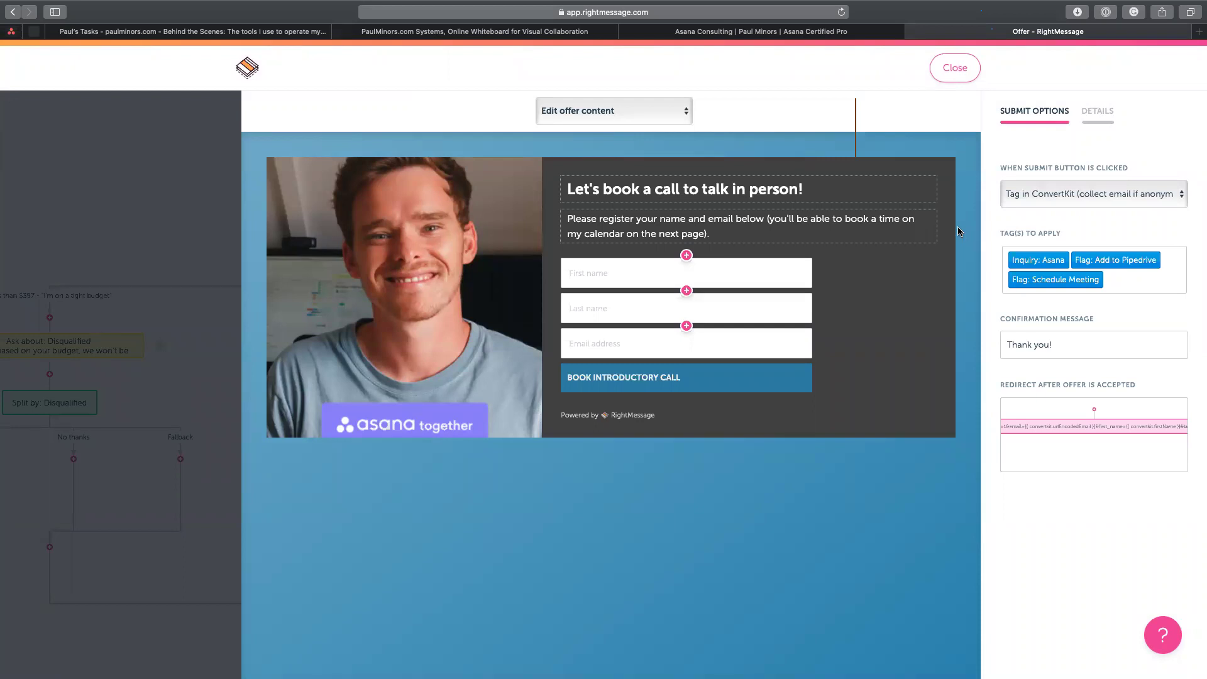
left_click(957, 71)
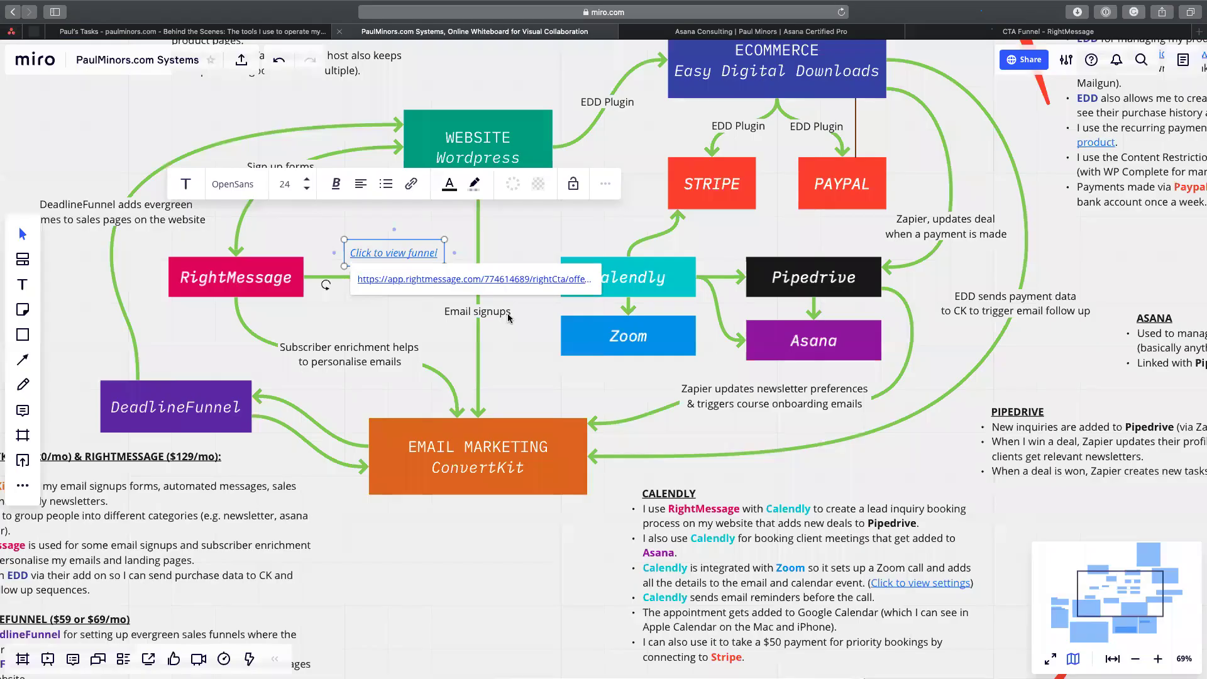
Switch back to the Miro systems map and follow the connection from RightMessage to Calendly.
left_click(507, 33)
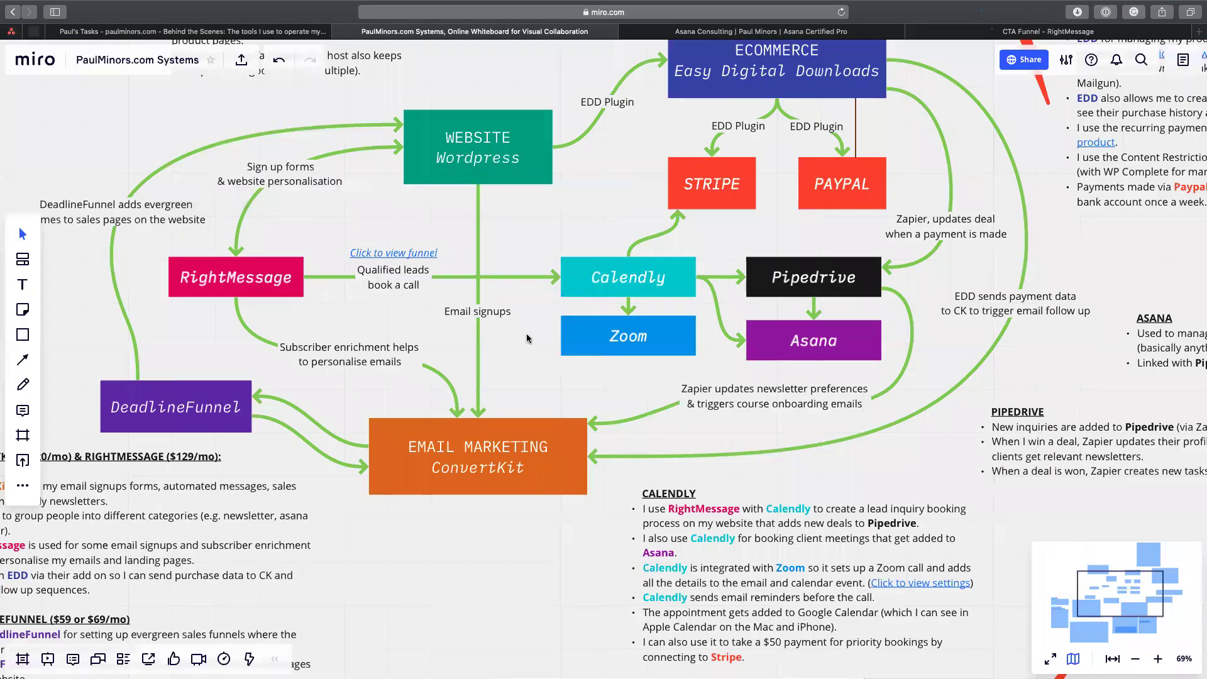
scroll(526, 338, "up", 2)
scroll(527, 338, "left", 3)
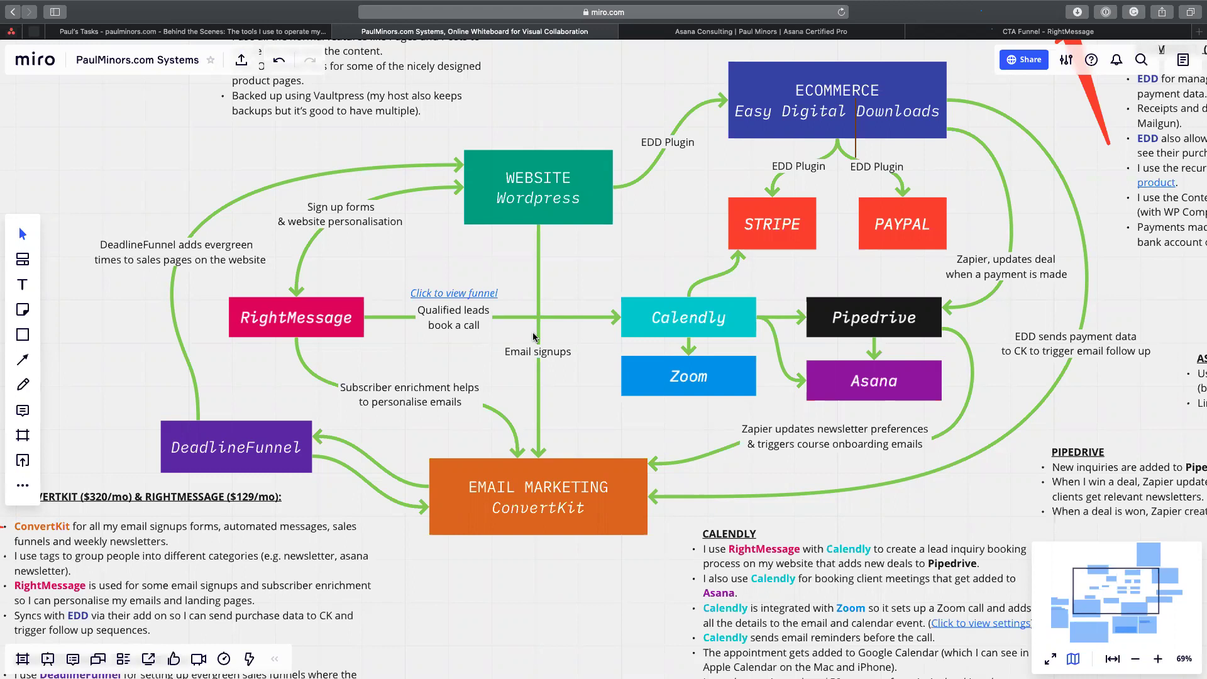
scroll(566, 295, "right", 5)
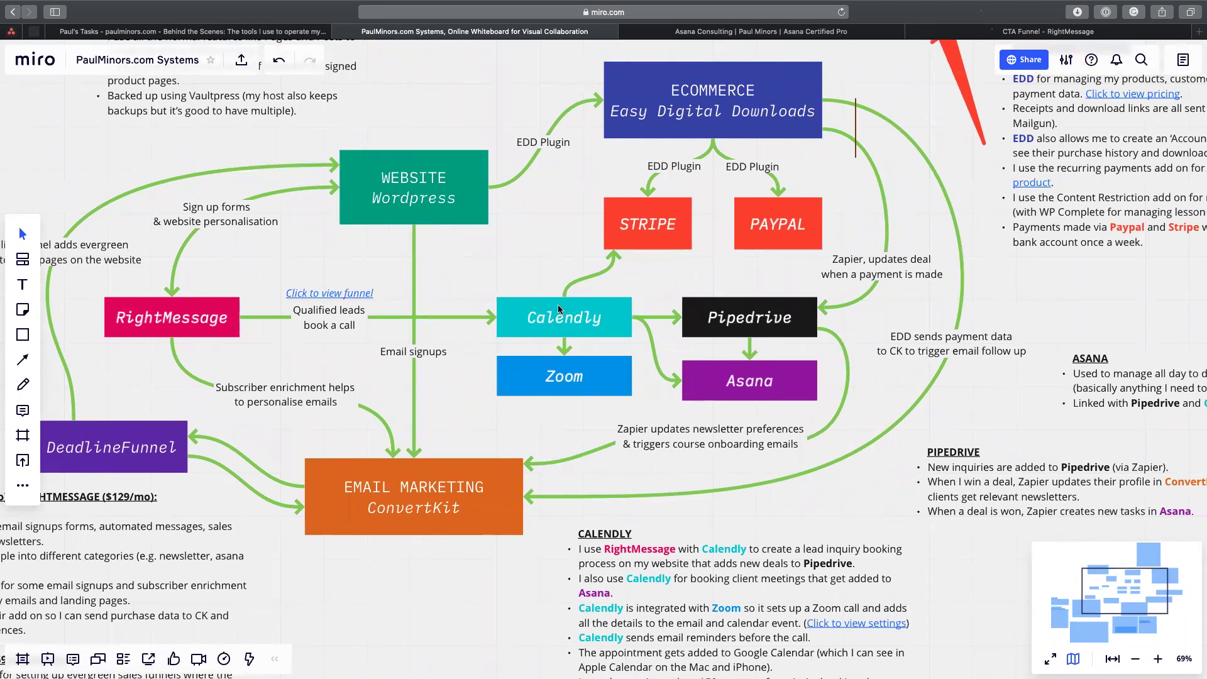
scroll(571, 309, "right", 2)
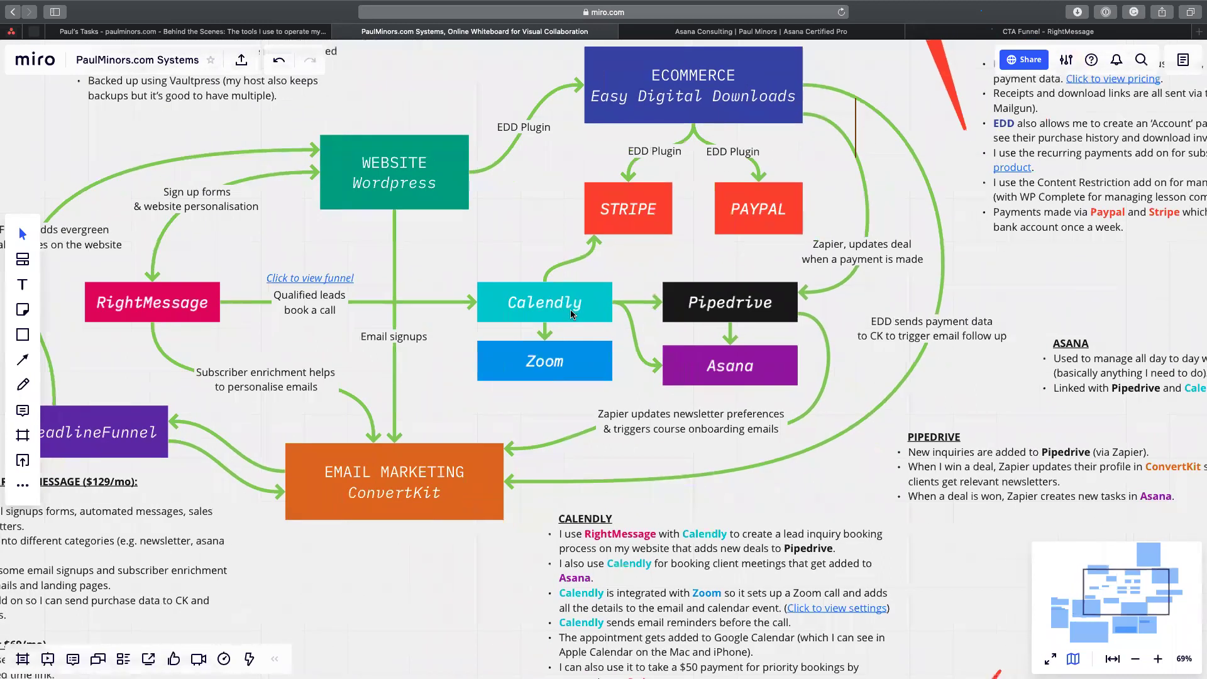
Examine the Calendly notes and the screenshots of its Zoom location and Stripe payment settings on the board.
left_click(571, 309)
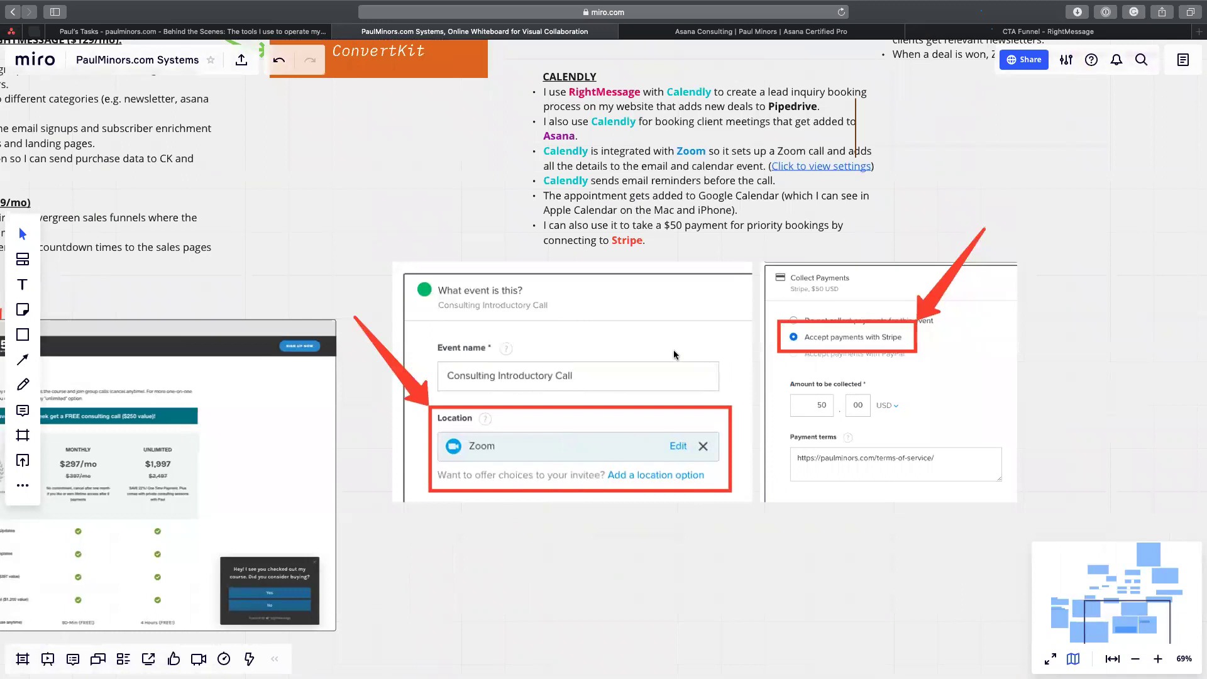
scroll(673, 349, "right", 3)
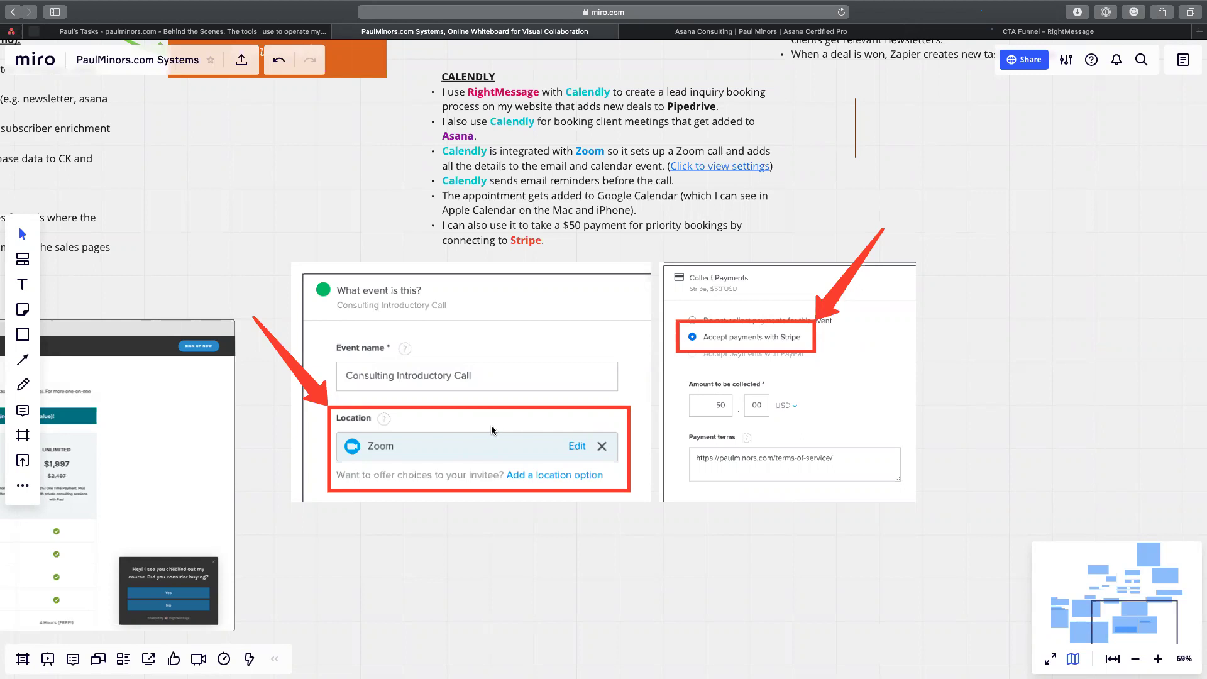
scroll(492, 424, "right", 3)
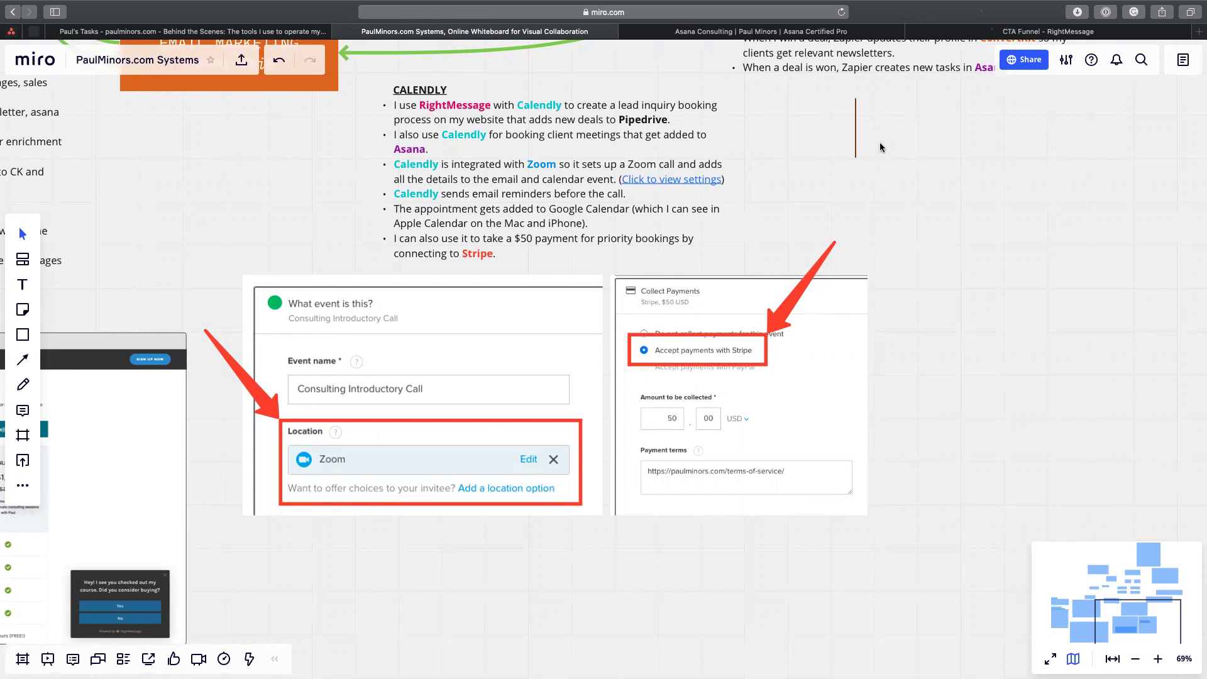
Return to the systems diagram and examine how Calendly connects to Zoom, Stripe, Pipedrive and Asana.
scroll(880, 147, "up", 10)
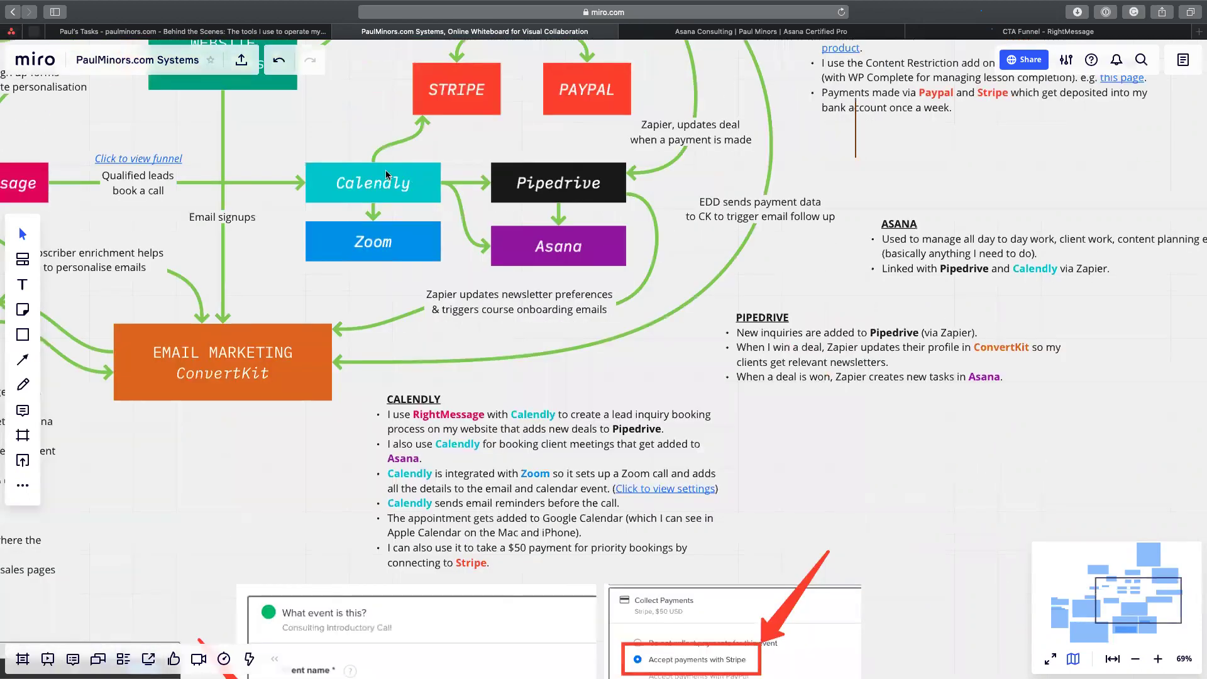
scroll(387, 216, "left", 3)
scroll(387, 216, "up", 1)
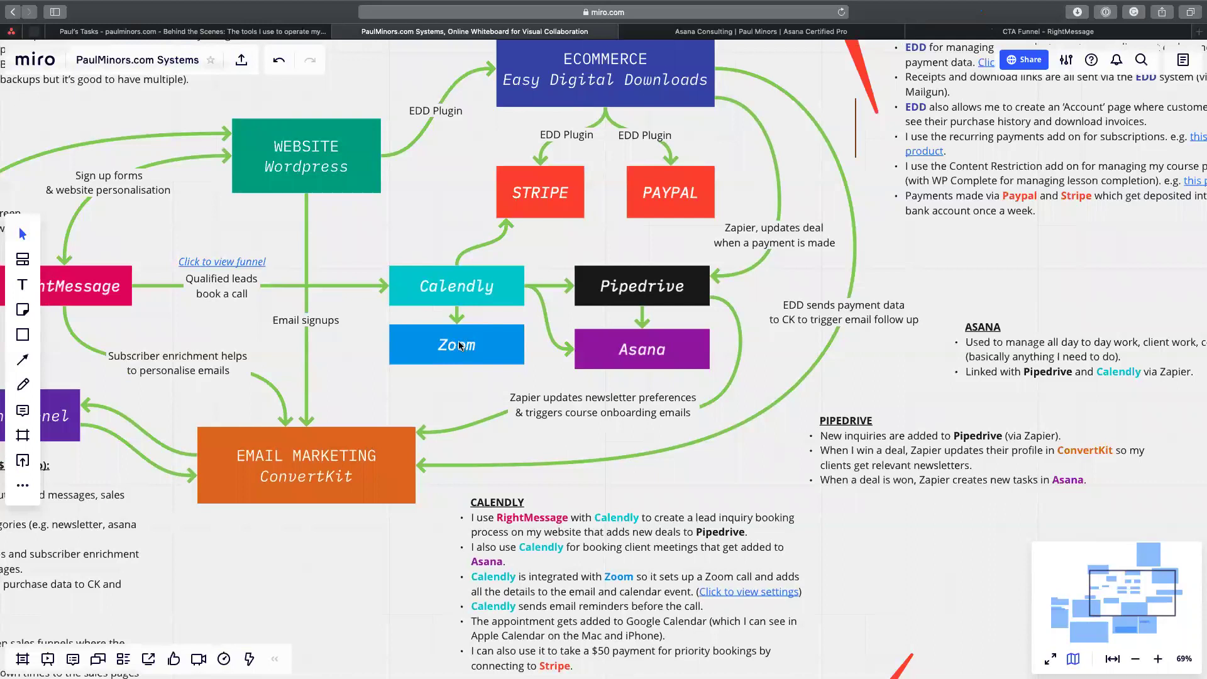
scroll(473, 344, "left", 3)
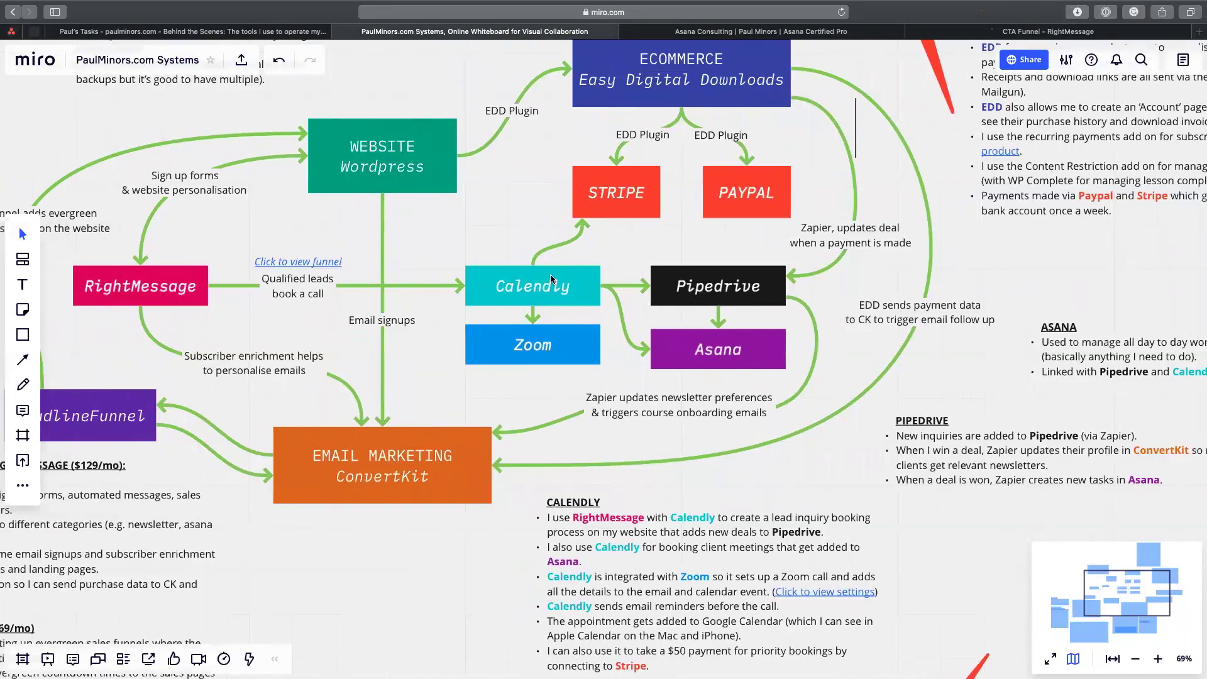